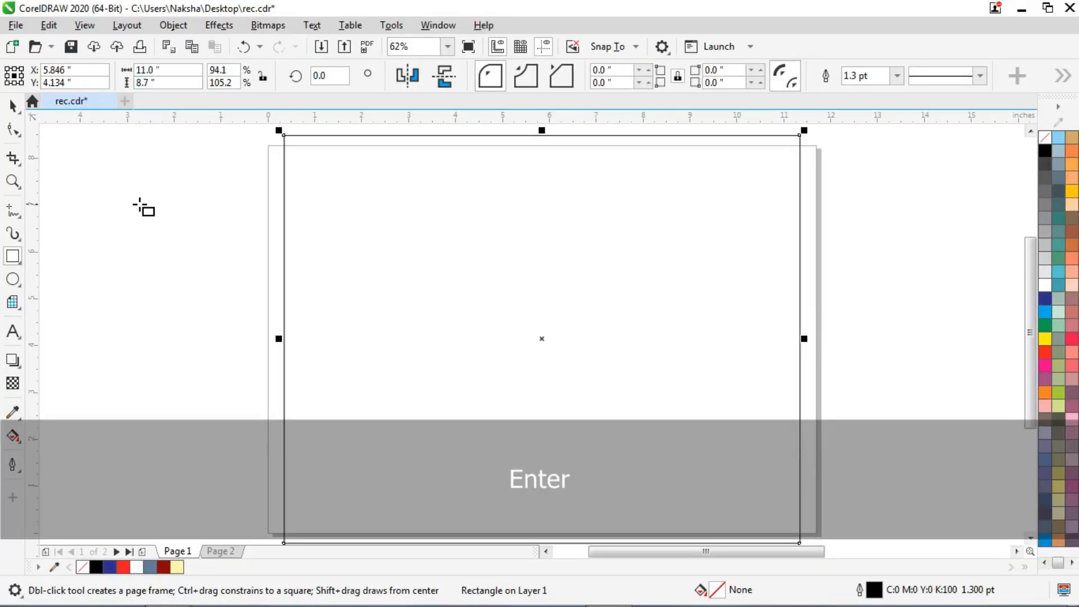
Step: Set the custom page size to 18 by 12 inches
{"action": "left_click", "coordinate": [13, 107]}
{"action": "left_click", "coordinate": [124, 155]}
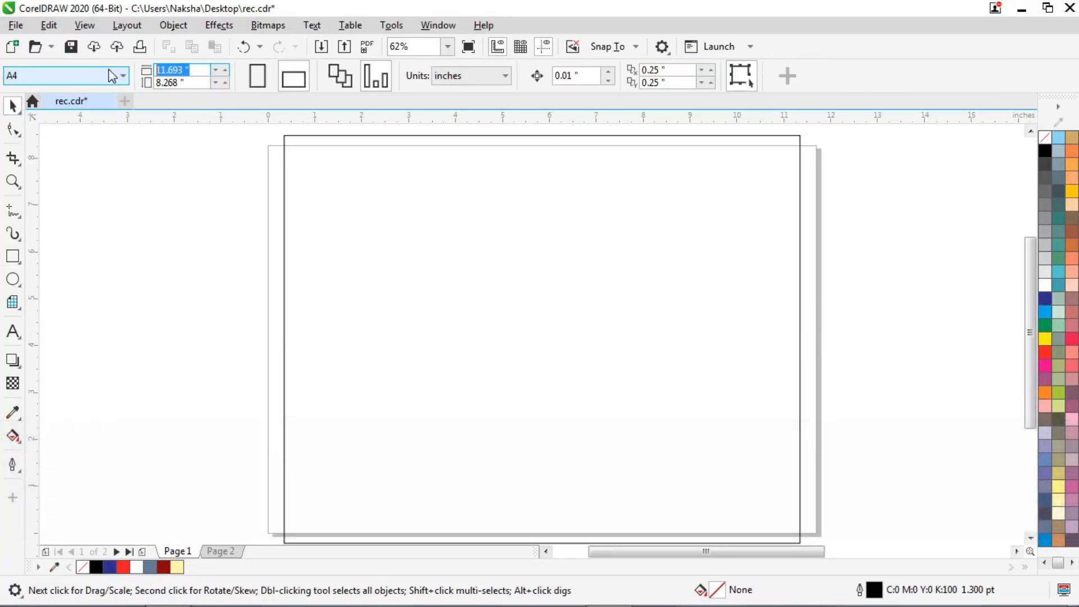
{"action": "type", "text": "18"}
{"action": "key", "text": "Return"}
Step: Duplicate the 11 by 8.7 inch rectangle in place
{"action": "left_click", "coordinate": [524, 297]}
{"action": "scroll", "coordinate": [528, 244], "scroll_direction": "up", "scroll_amount": 2}
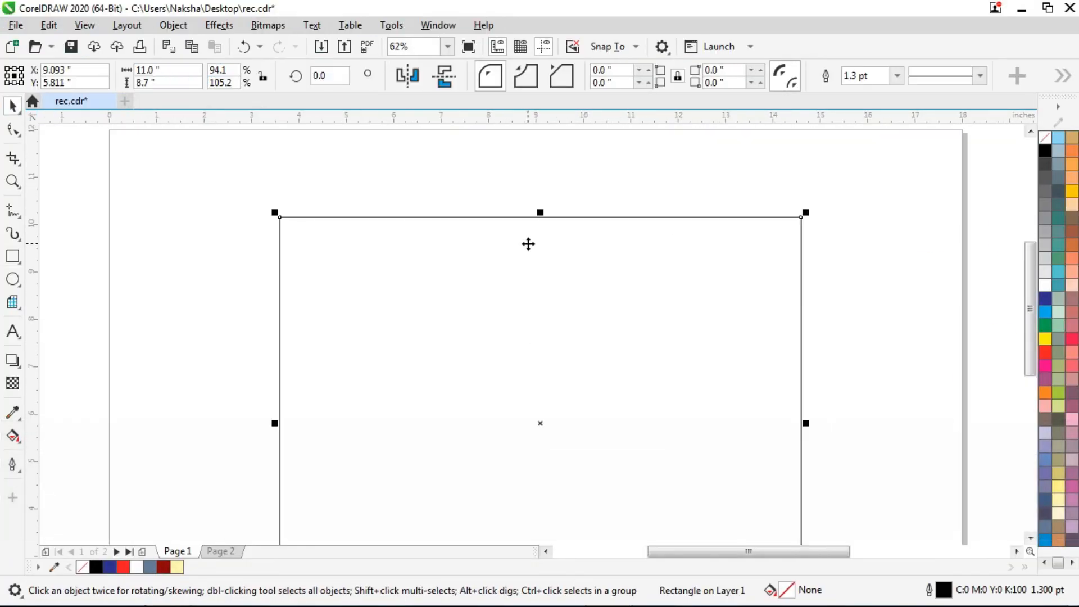
{"action": "right_click", "coordinate": [519, 247]}
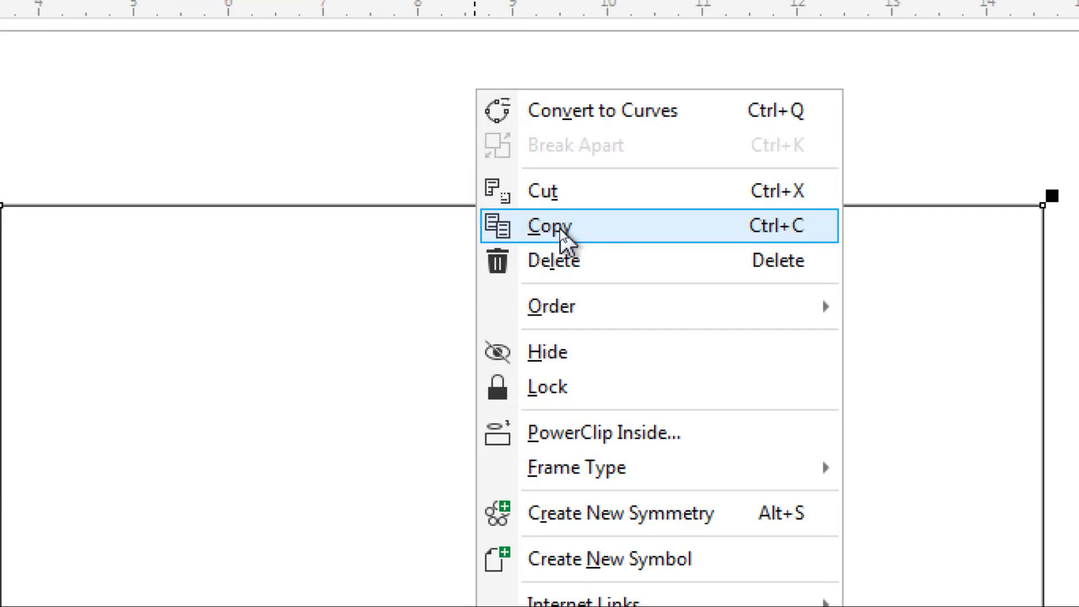
{"action": "left_click", "coordinate": [536, 228]}
{"action": "left_click", "coordinate": [848, 264]}
{"action": "right_click", "coordinate": [845, 257]}
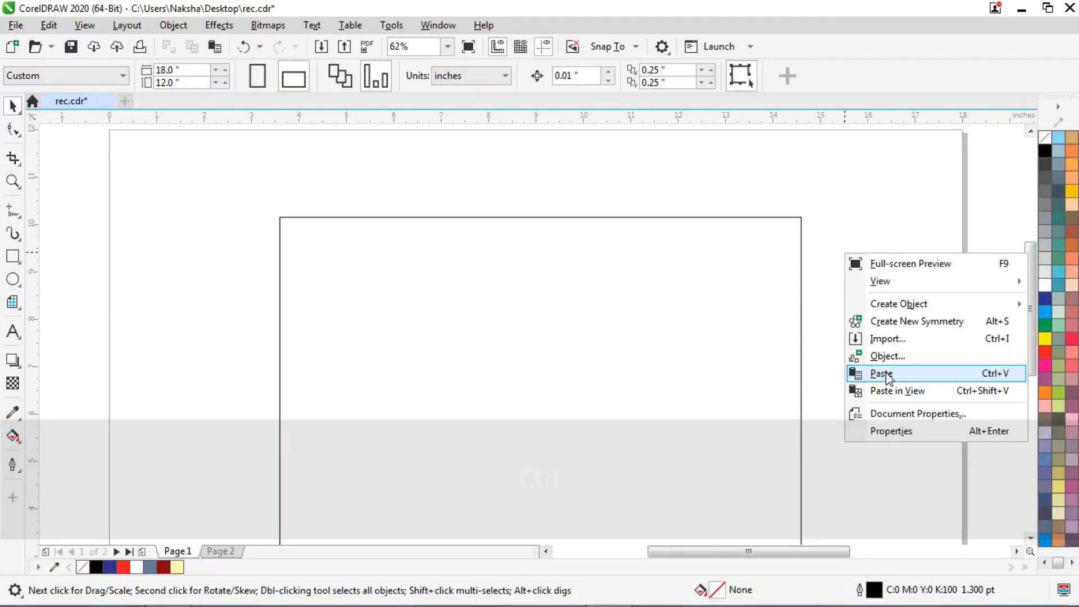
{"action": "left_click", "coordinate": [890, 382]}
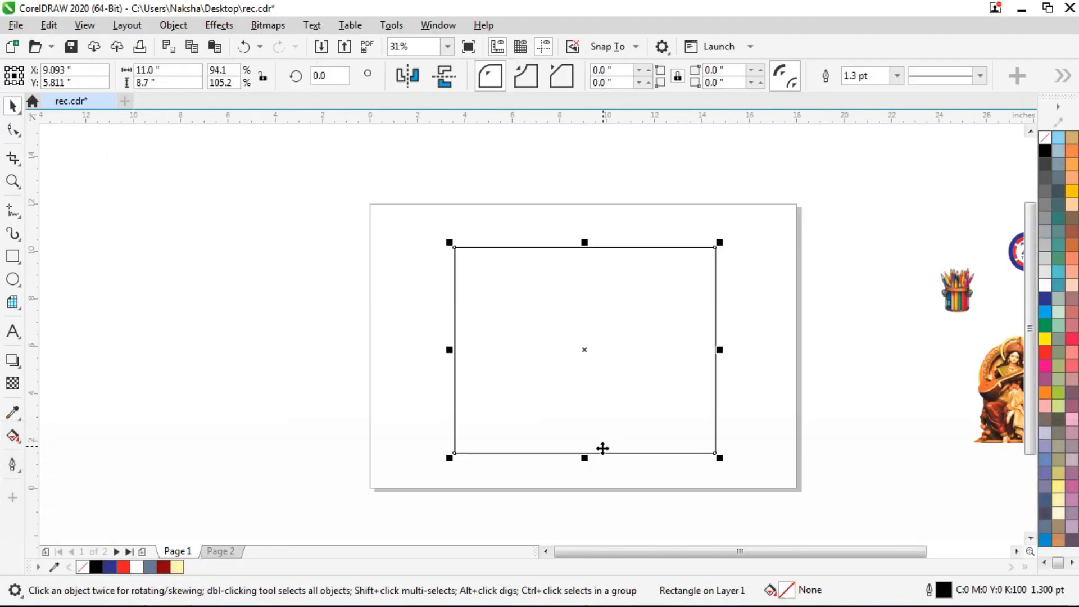
Step: Shorten the duplicate rectangle to a strip about 1.8 inches high along the upper edge and convert it to curves
{"action": "left_click_drag", "start_coordinate": [585, 458], "coordinate": [591, 307]}
{"action": "scroll", "coordinate": [588, 295], "scroll_direction": "up", "scroll_amount": 5}
{"action": "right_click", "coordinate": [547, 276]}
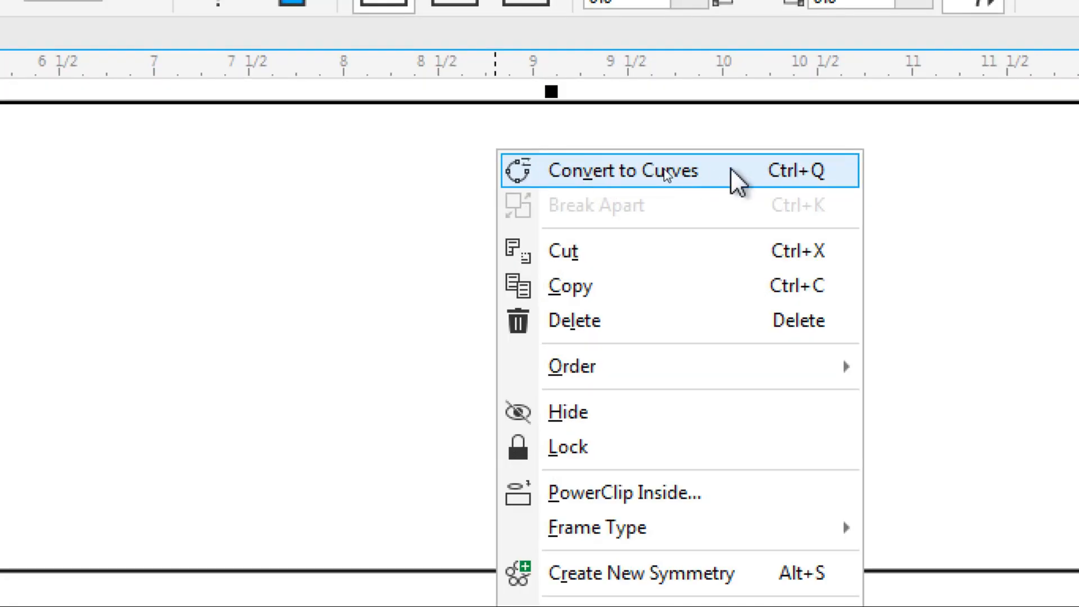
{"action": "left_click", "coordinate": [736, 180]}
{"action": "scroll", "coordinate": [258, 243], "scroll_direction": "down", "scroll_amount": 2}
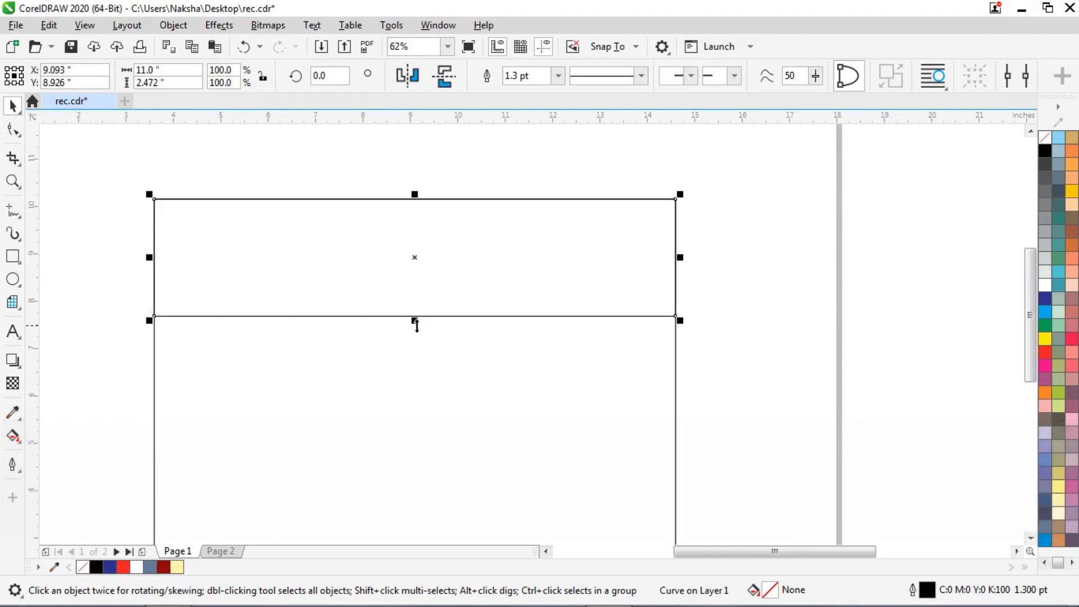
{"action": "left_click_drag", "start_coordinate": [416, 321], "coordinate": [420, 291]}
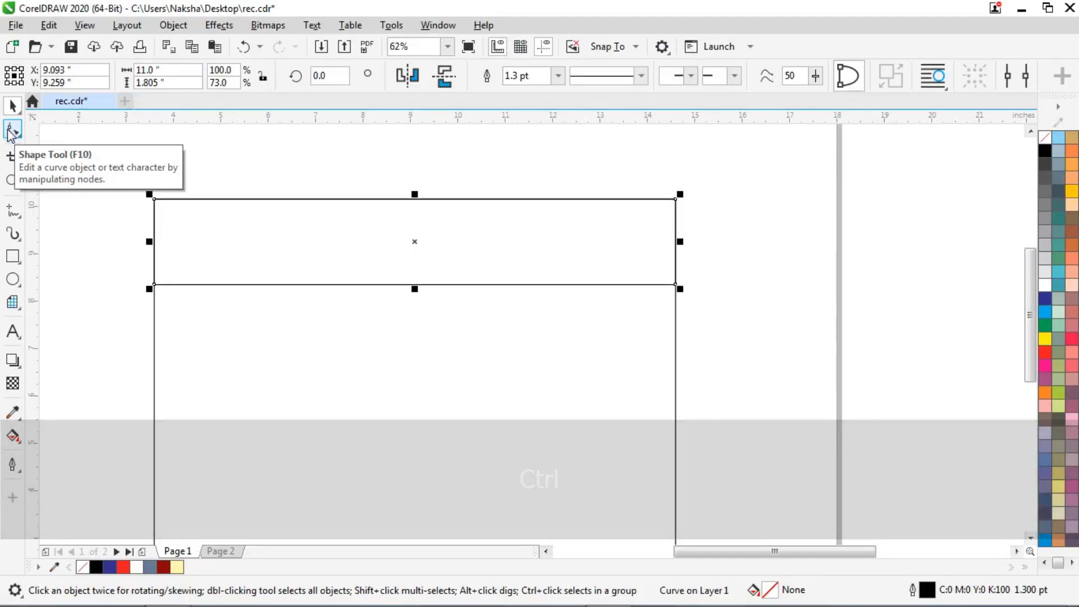
Step: Convert the strip's lower edge to a curve and shape it into a wave that dips on the left and rises on the right
{"action": "left_click", "coordinate": [11, 131]}
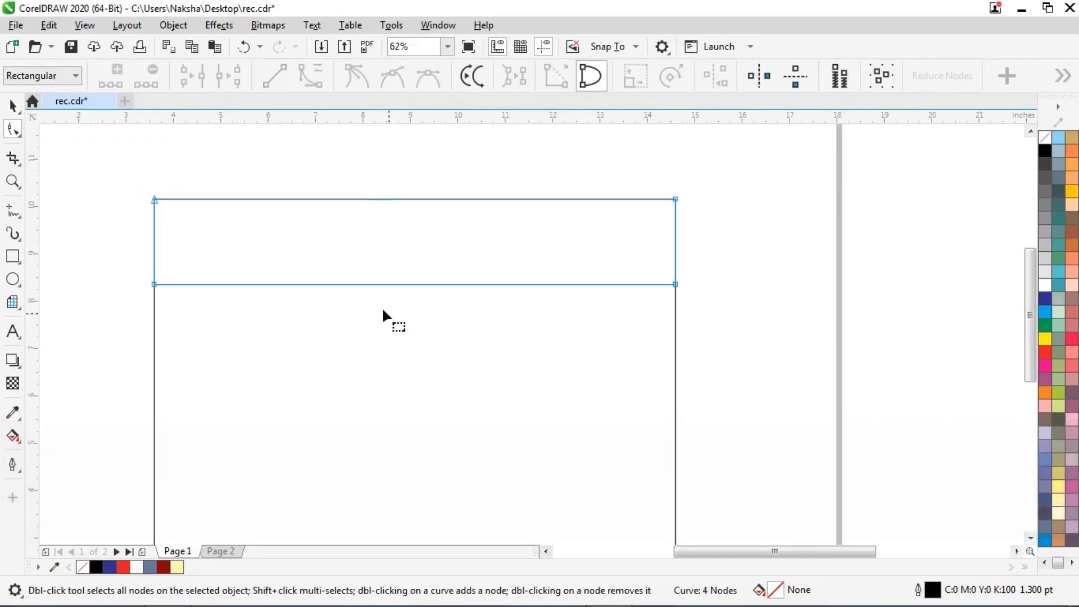
{"action": "left_click", "coordinate": [361, 284]}
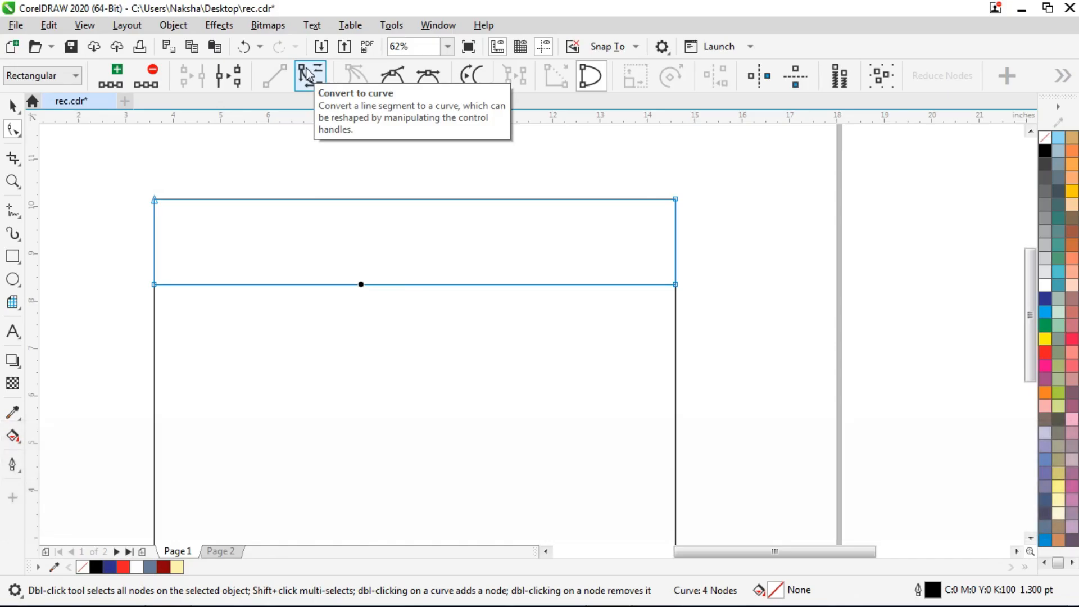
{"action": "left_click", "coordinate": [313, 90]}
{"action": "left_click_drag", "start_coordinate": [419, 511], "coordinate": [419, 523]}
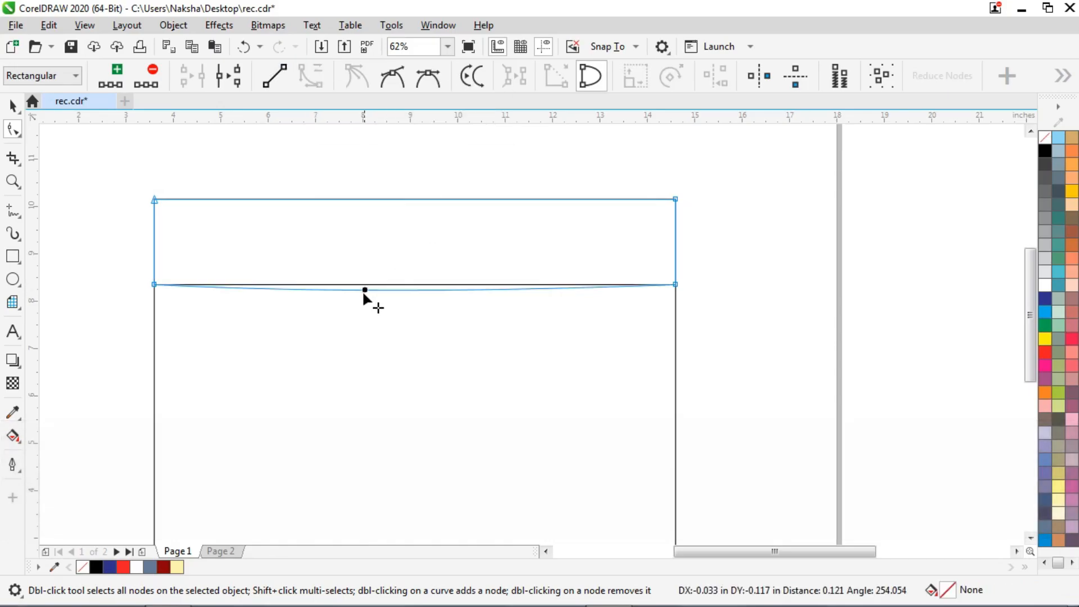
{"action": "left_click_drag", "start_coordinate": [310, 325], "coordinate": [310, 325]}
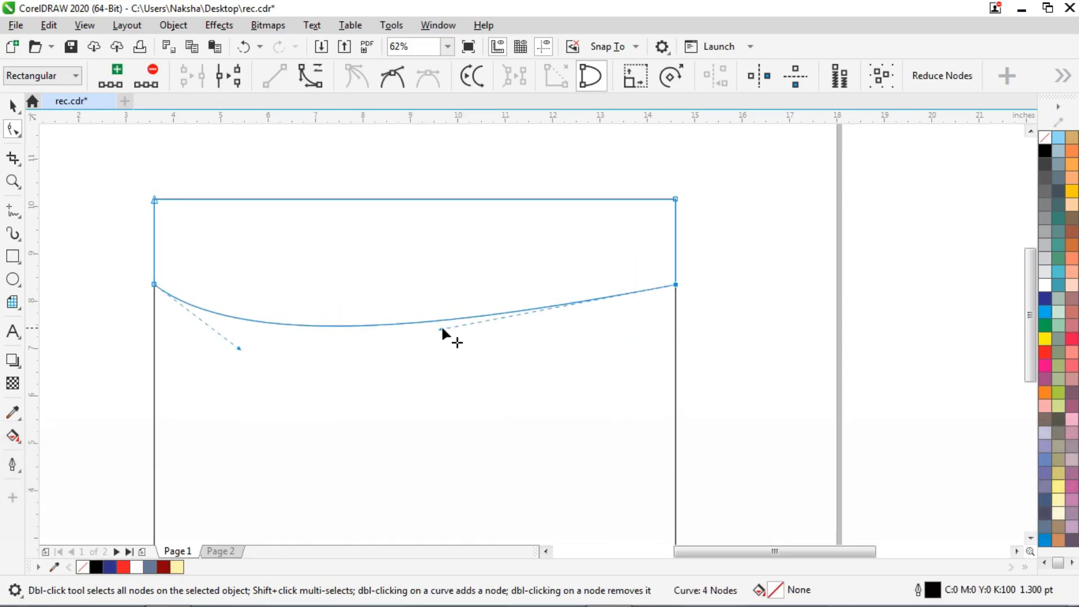
{"action": "left_click_drag", "start_coordinate": [441, 328], "coordinate": [499, 253]}
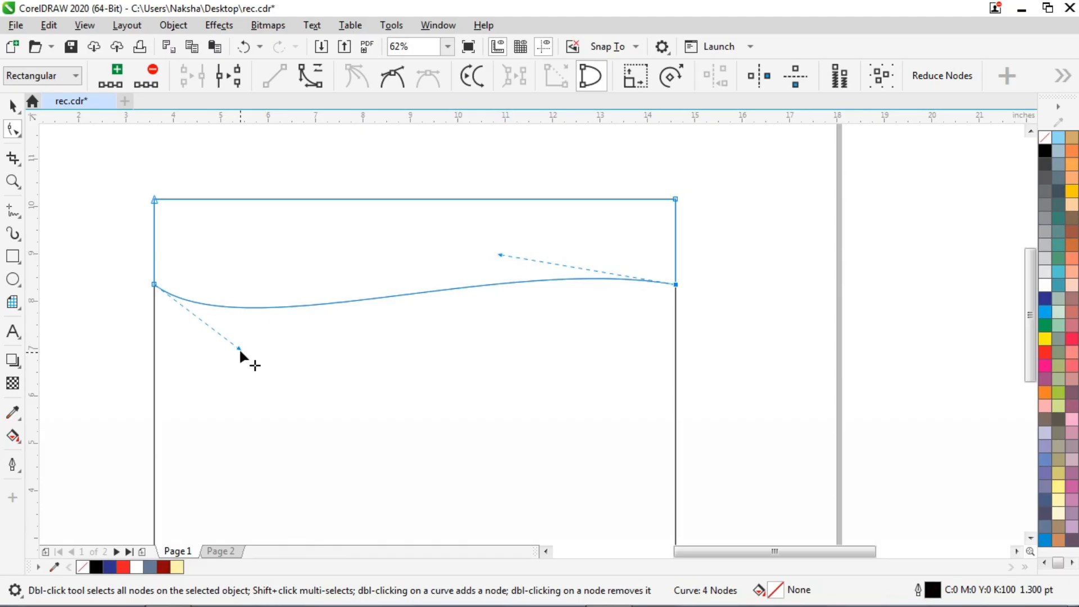
{"action": "left_click_drag", "start_coordinate": [240, 350], "coordinate": [226, 353]}
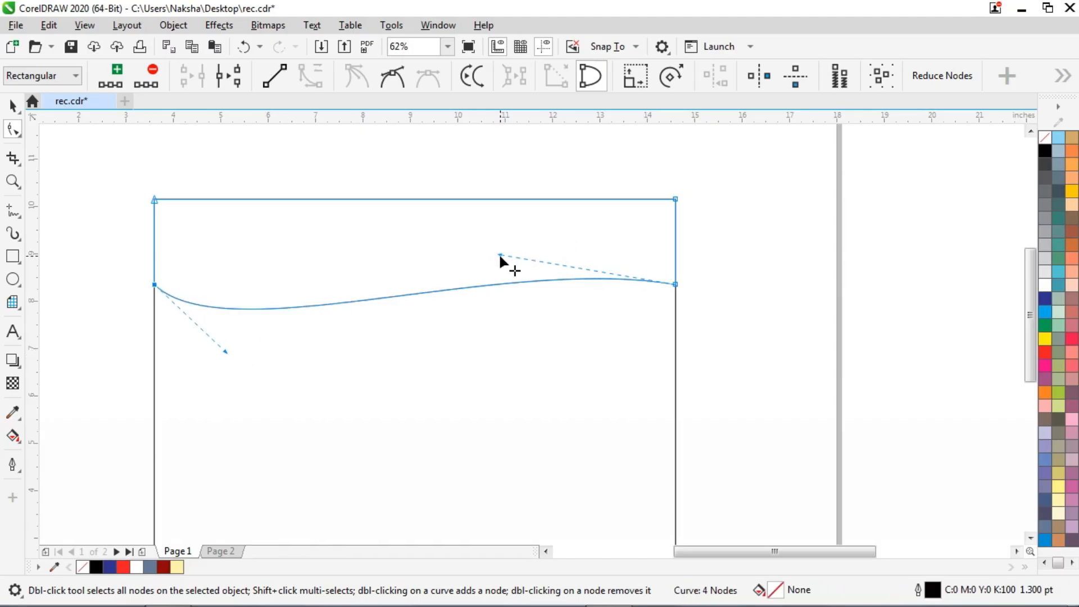
{"action": "left_click_drag", "start_coordinate": [500, 255], "coordinate": [502, 247]}
Step: Fill the wave shape dark red (C0 M100 Y100 K50) with no outline and reduce its height to about 2.2 inches
{"action": "left_click", "coordinate": [166, 568]}
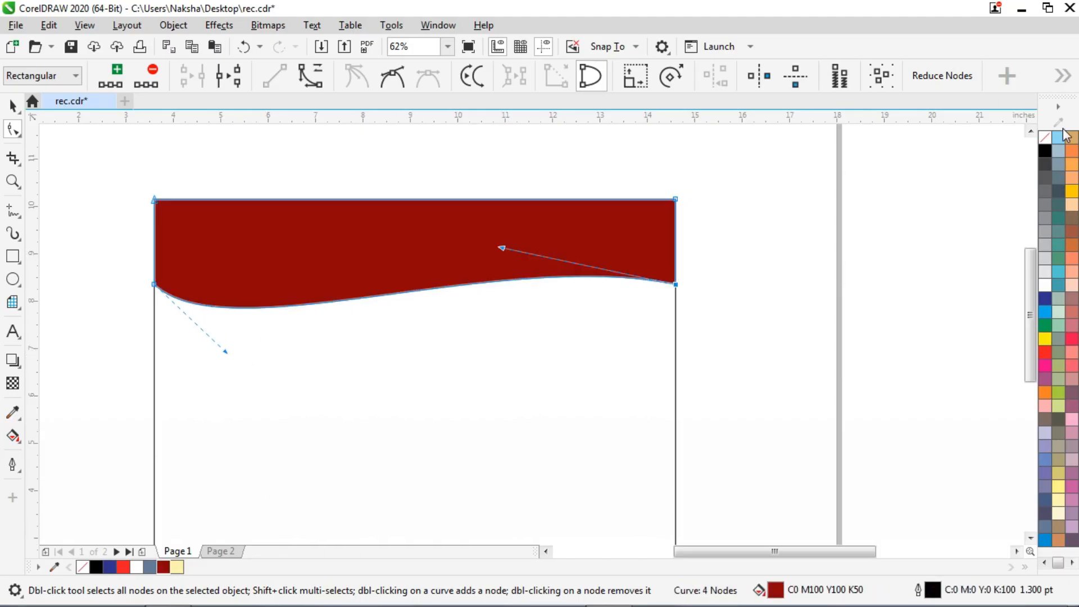
{"action": "left_click", "coordinate": [12, 105]}
{"action": "left_click", "coordinate": [769, 186]}
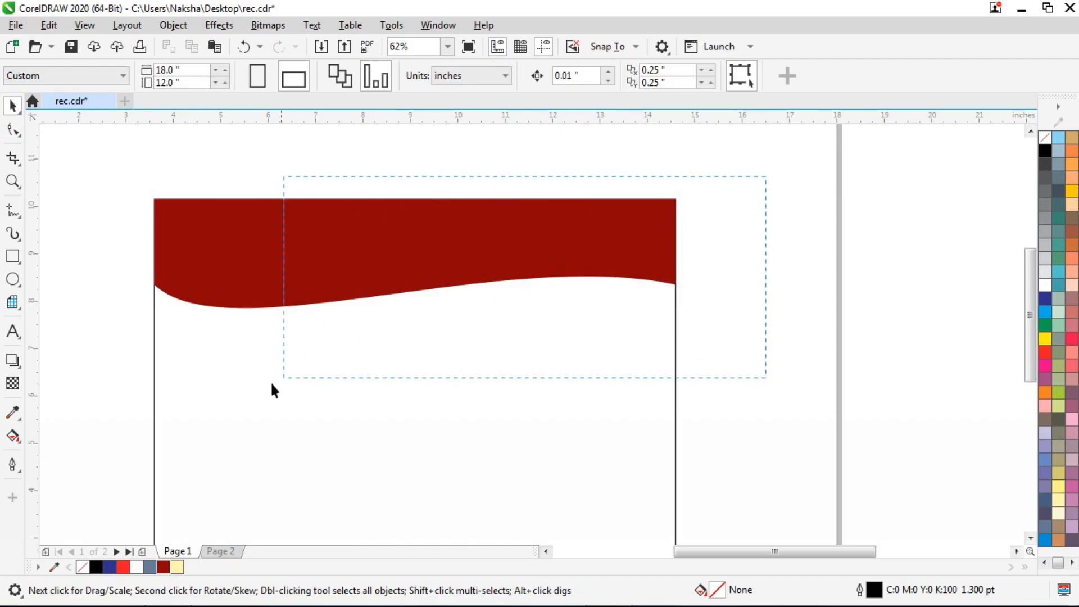
{"action": "left_click_drag", "start_coordinate": [414, 313], "coordinate": [429, 309]}
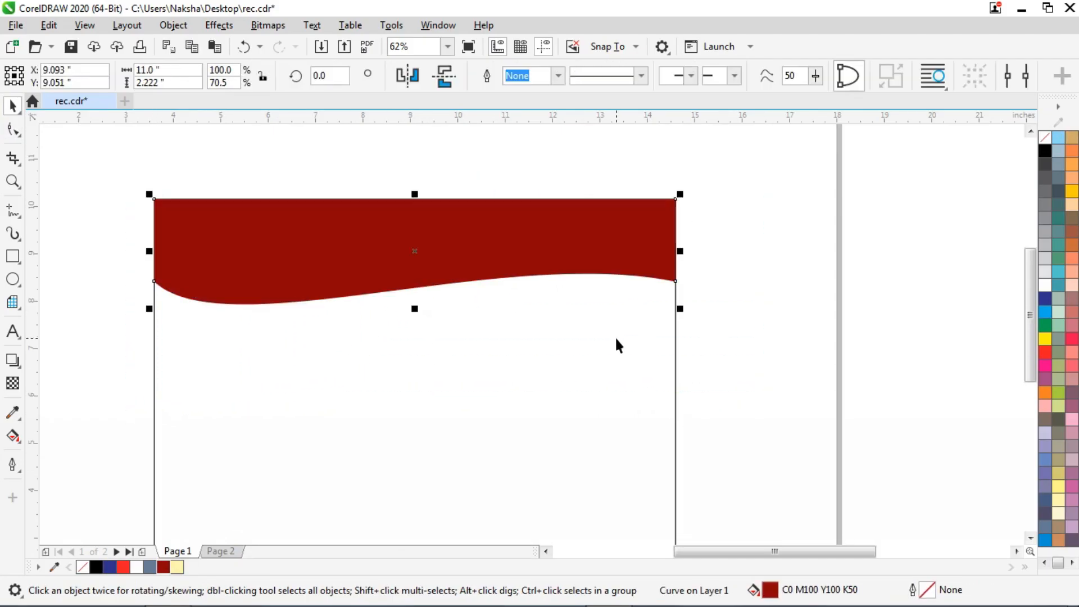
Step: Fill the large background rectangle pale yellow and remove its outline
{"action": "left_click", "coordinate": [617, 345]}
{"action": "left_click", "coordinate": [1059, 487]}
{"action": "right_click", "coordinate": [1045, 138]}
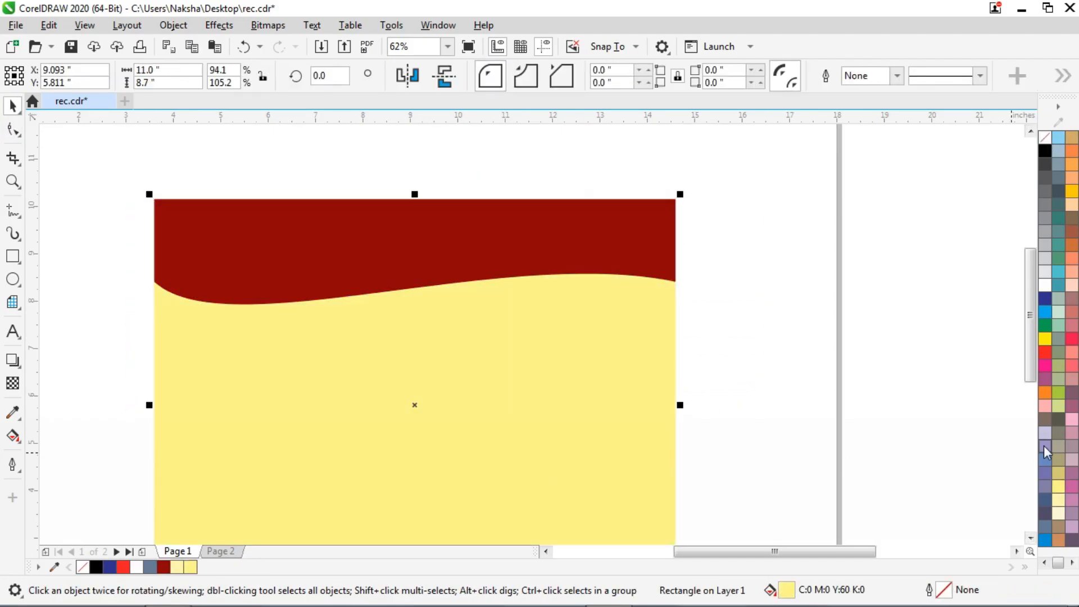
{"action": "left_click", "coordinate": [765, 263]}
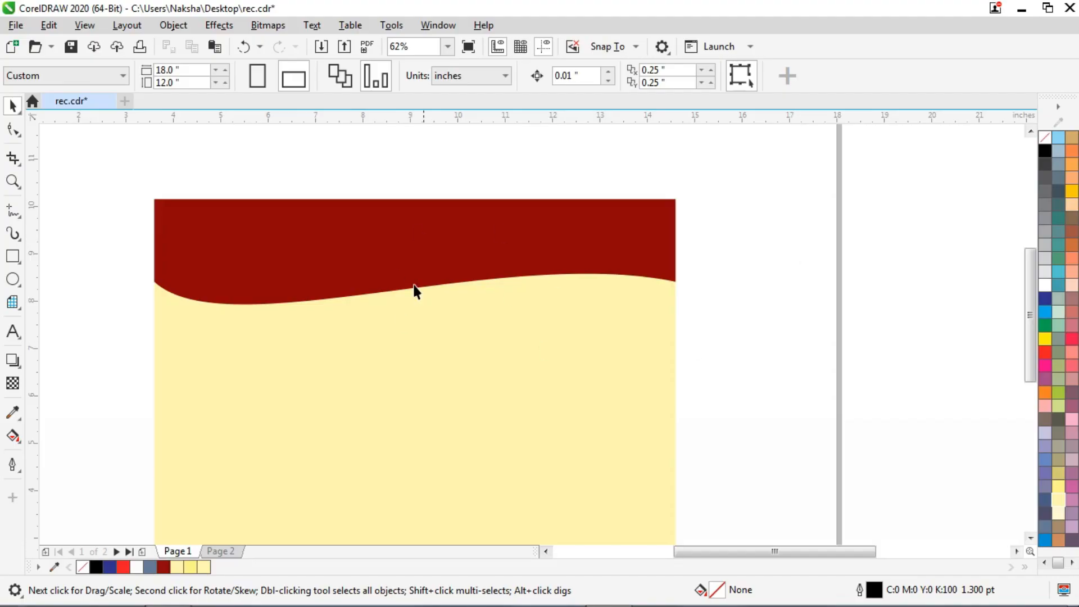
Step: Duplicate the dark red wave shape in place
{"action": "left_click", "coordinate": [382, 252]}
{"action": "right_click", "coordinate": [381, 251]}
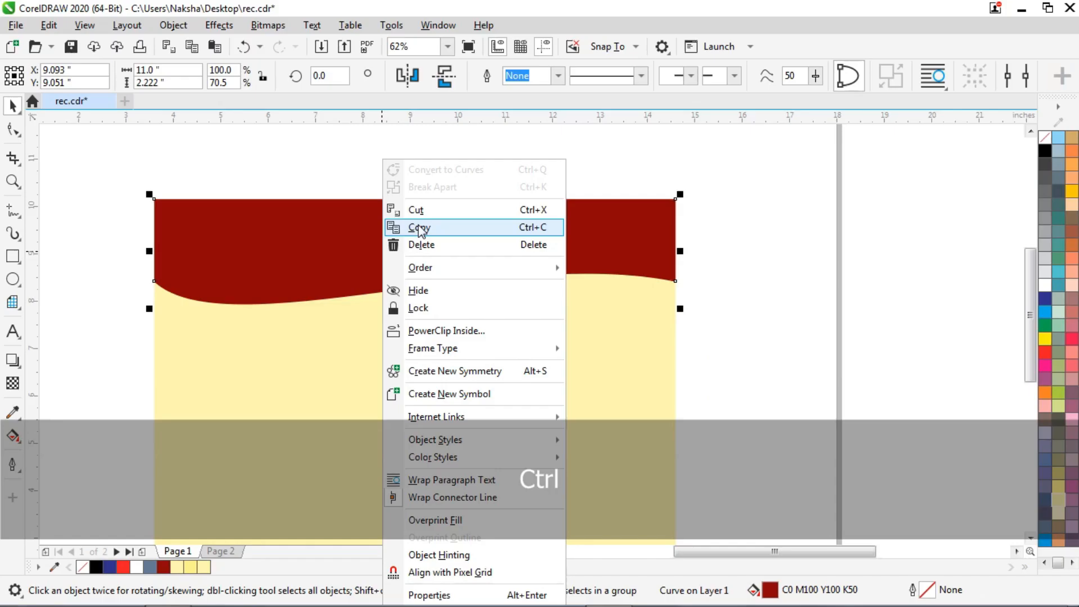
{"action": "left_click", "coordinate": [419, 228]}
{"action": "left_click", "coordinate": [1011, 134]}
{"action": "right_click", "coordinate": [1003, 122]}
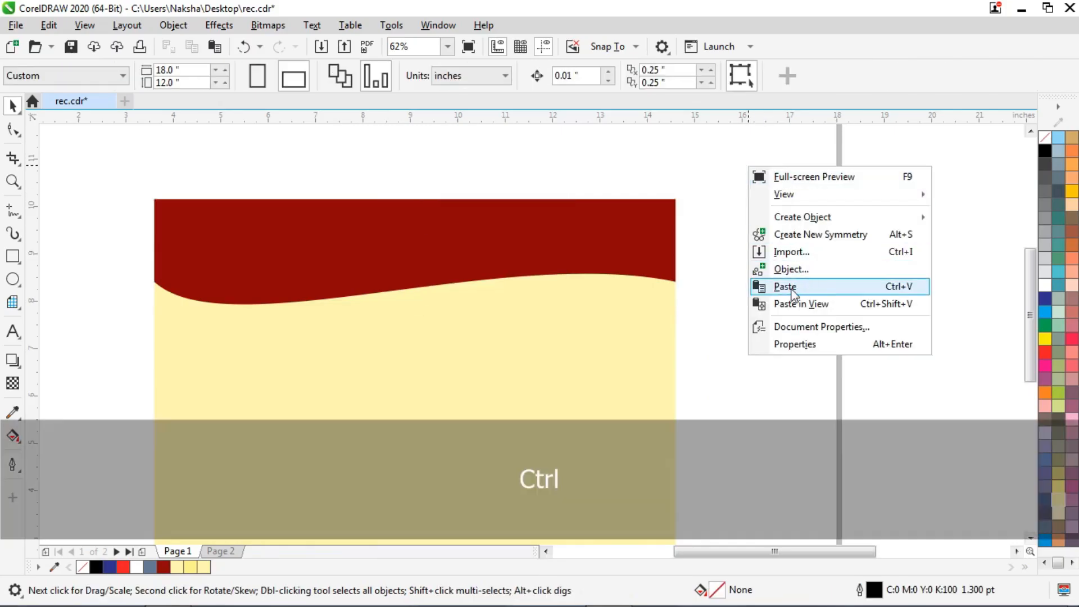
{"action": "left_click", "coordinate": [784, 287]}
Step: Lower the duplicate's two lower nodes so it is about 2.5 inches high, and fill it peach (C0 M20 Y20 K0)
{"action": "left_click", "coordinate": [13, 129]}
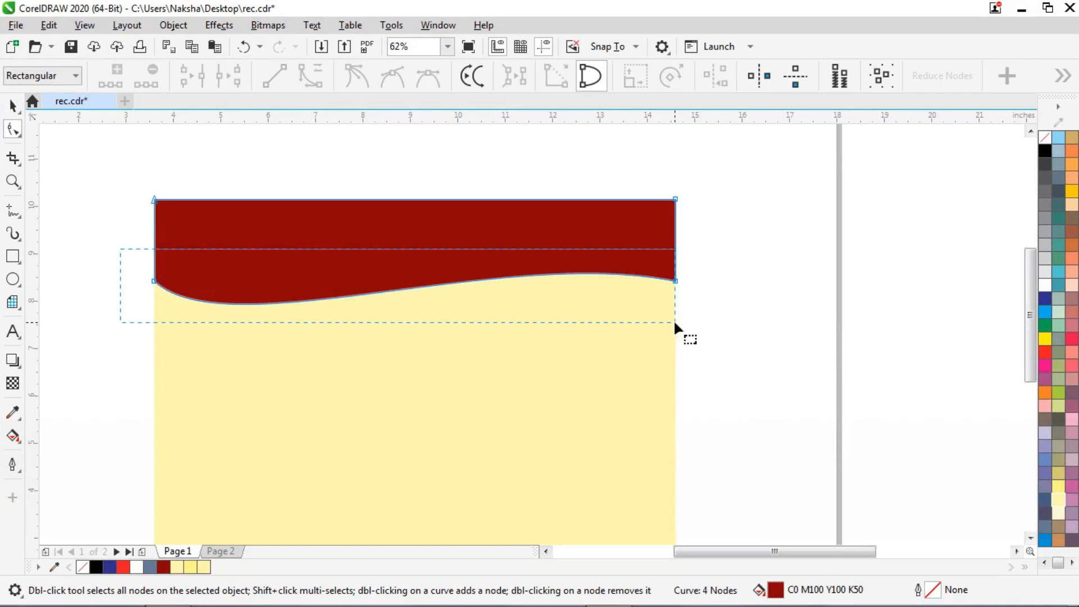
{"action": "left_click_drag", "start_coordinate": [675, 324], "coordinate": [696, 320]}
{"action": "left_click_drag", "start_coordinate": [676, 280], "coordinate": [676, 296]}
{"action": "left_click", "coordinate": [12, 105]}
{"action": "left_click", "coordinate": [1071, 287]}
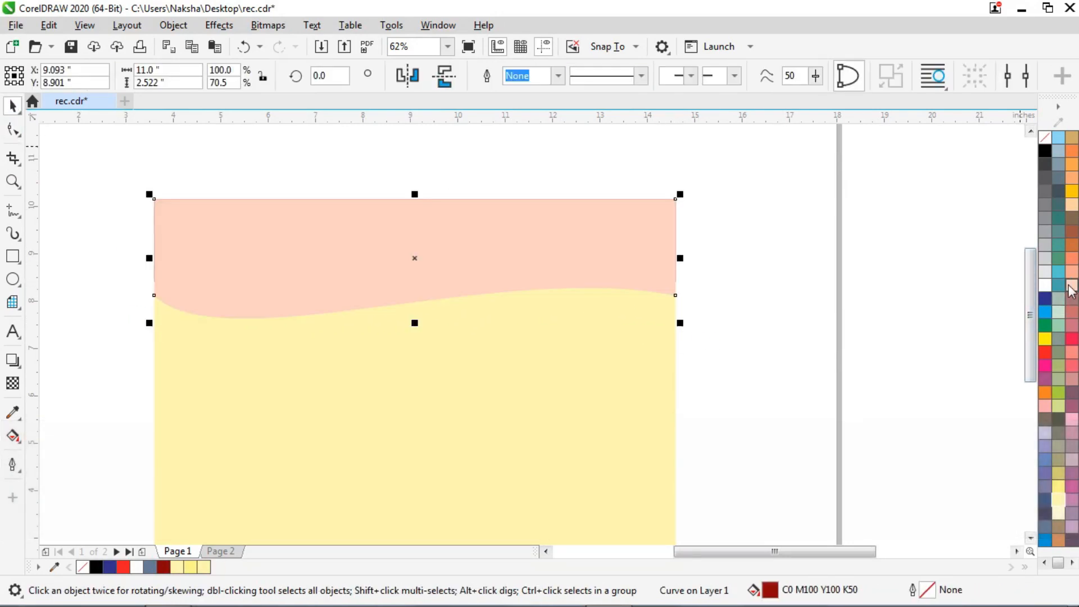
Step: Duplicate the peach wave shape in place
{"action": "right_click", "coordinate": [393, 243]}
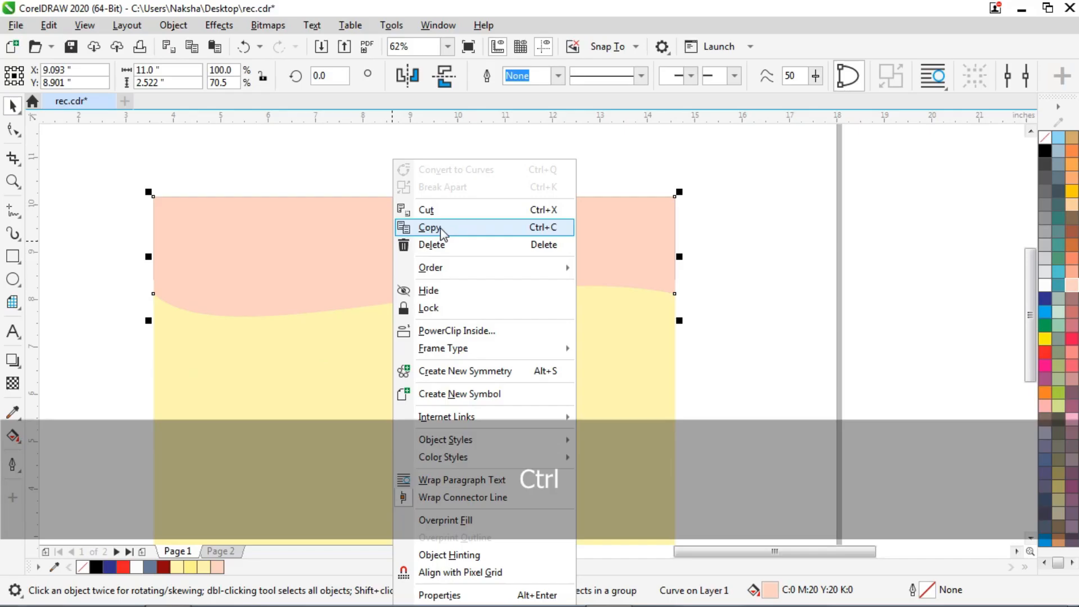
{"action": "left_click", "coordinate": [441, 229]}
{"action": "right_click", "coordinate": [748, 191]}
{"action": "left_click", "coordinate": [785, 310]}
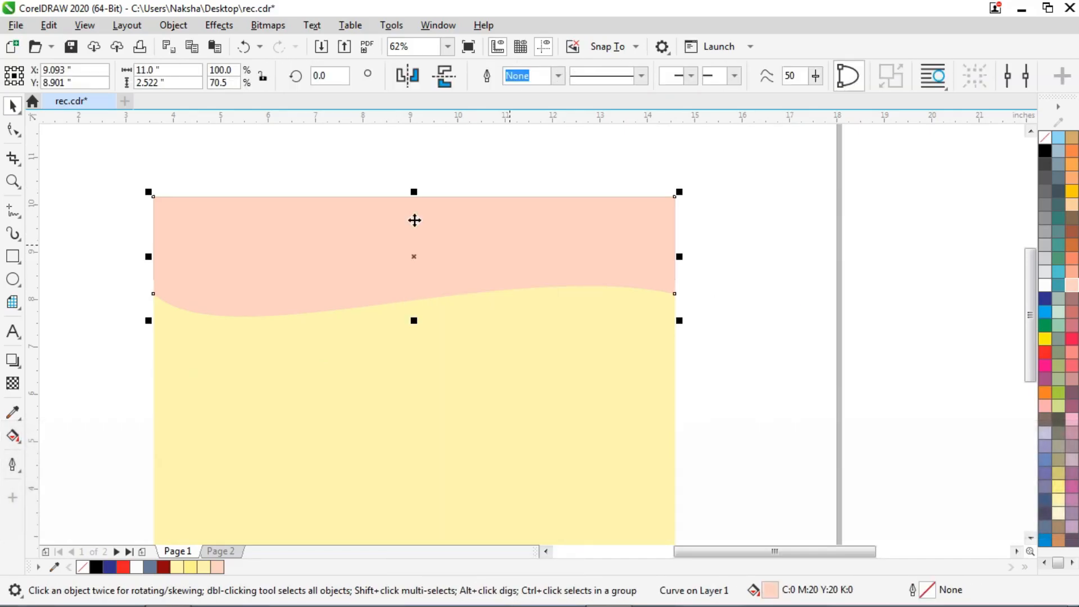
Step: Lower the new copy's two lower nodes so it is about 2.7 inches high, and fill it golden yellow (C0 M20 Y100 K0)
{"action": "left_click", "coordinate": [13, 131]}
{"action": "scroll", "coordinate": [678, 315], "scroll_direction": "up", "scroll_amount": 2}
{"action": "left_click_drag", "start_coordinate": [680, 296], "coordinate": [677, 317]}
{"action": "scroll", "coordinate": [677, 318], "scroll_direction": "down", "scroll_amount": 2}
{"action": "left_click", "coordinate": [13, 106]}
{"action": "left_click", "coordinate": [1072, 191]}
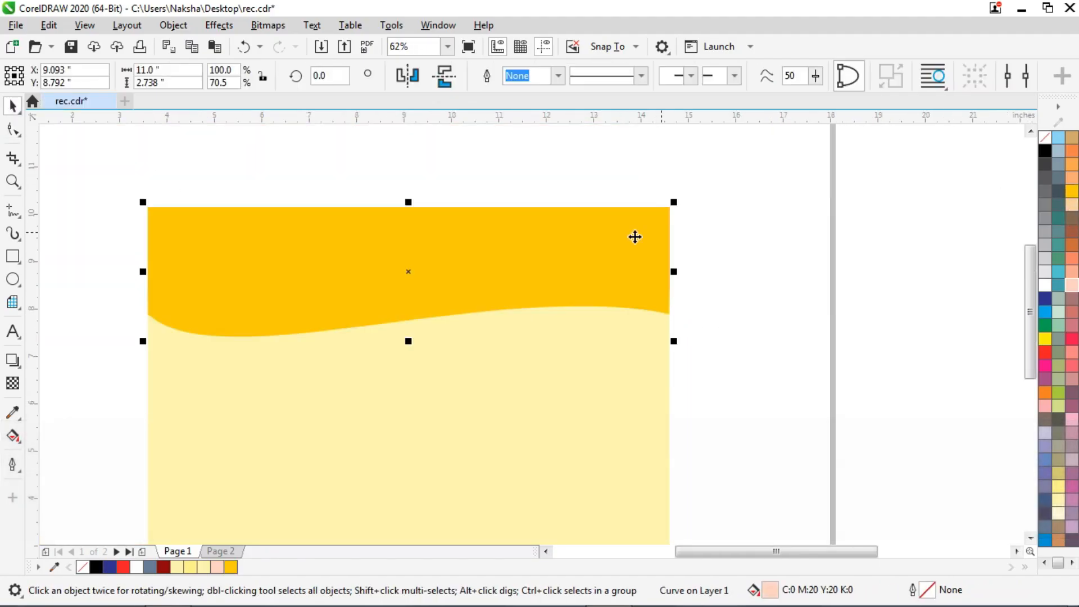
{"action": "left_click_drag", "start_coordinate": [80, 336], "coordinate": [80, 333]}
{"action": "left_click", "coordinate": [407, 264]}
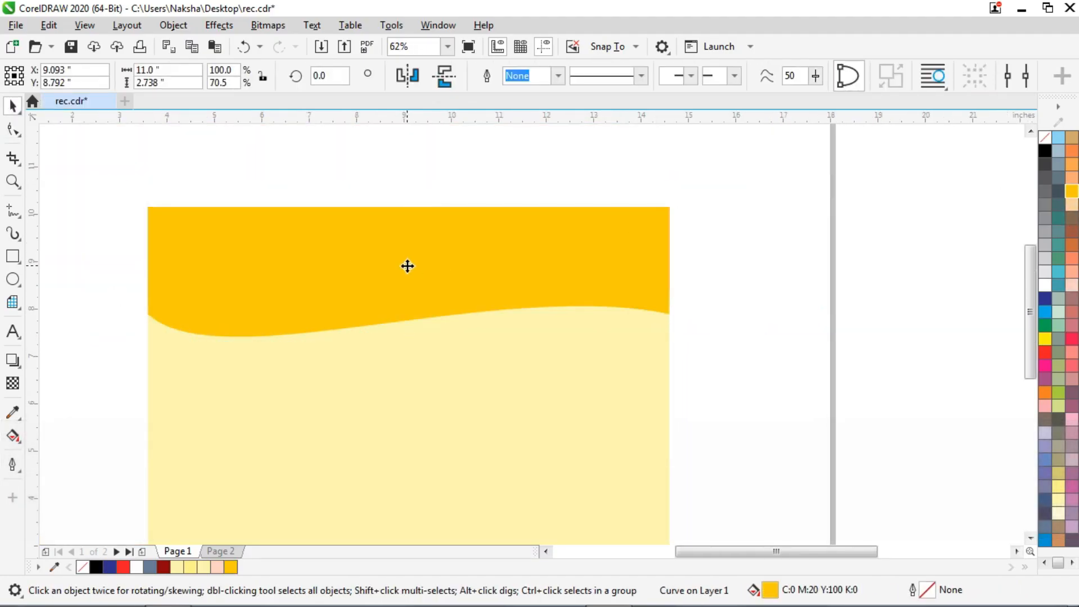
{"action": "right_click", "coordinate": [407, 265]}
{"action": "mouse_move", "coordinate": [462, 276]}
{"action": "left_click", "coordinate": [841, 180]}
{"action": "left_click_drag", "start_coordinate": [562, 228], "coordinate": [552, 309]}
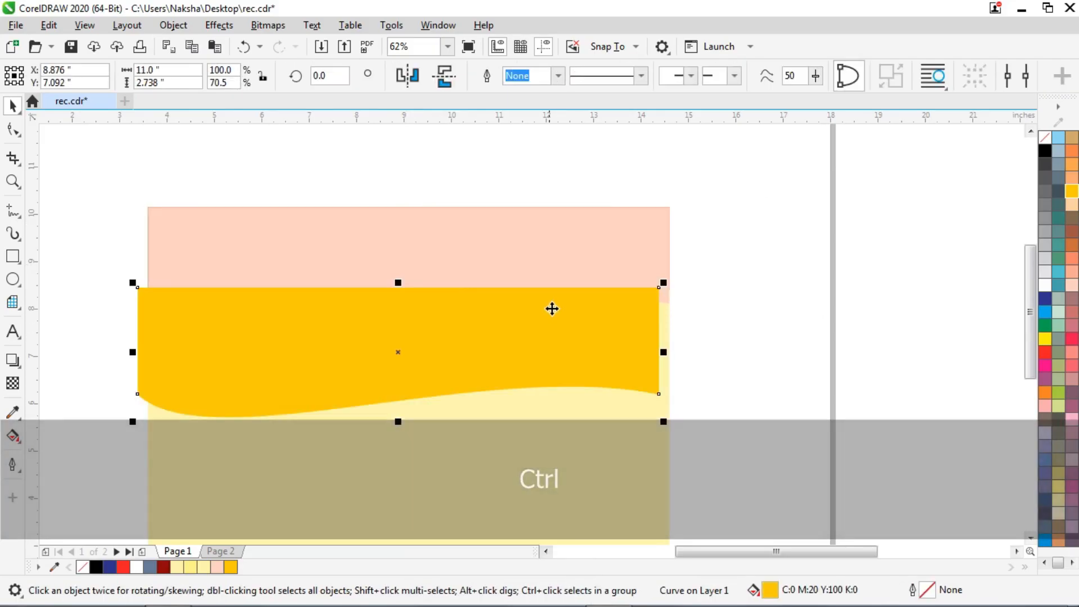
{"action": "key", "text": "ctrl+z"}
Step: Bring the peach and dark red wave shapes to the front of the page, above the golden one
{"action": "left_click_drag", "start_coordinate": [815, 194], "coordinate": [79, 329]}
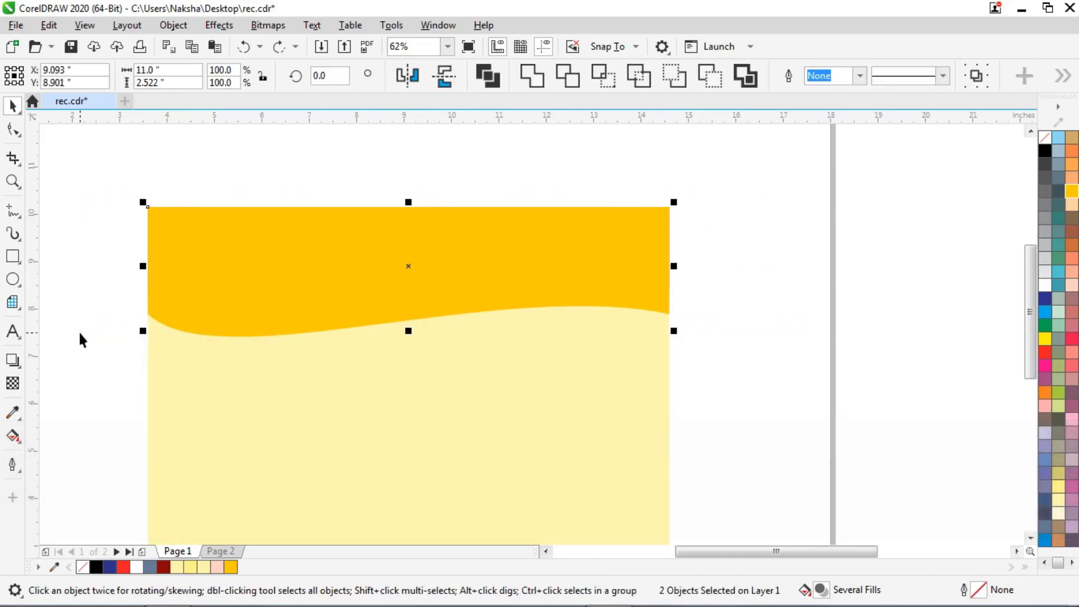
{"action": "key", "text": "ctrl+Home"}
{"action": "left_click", "coordinate": [800, 267]}
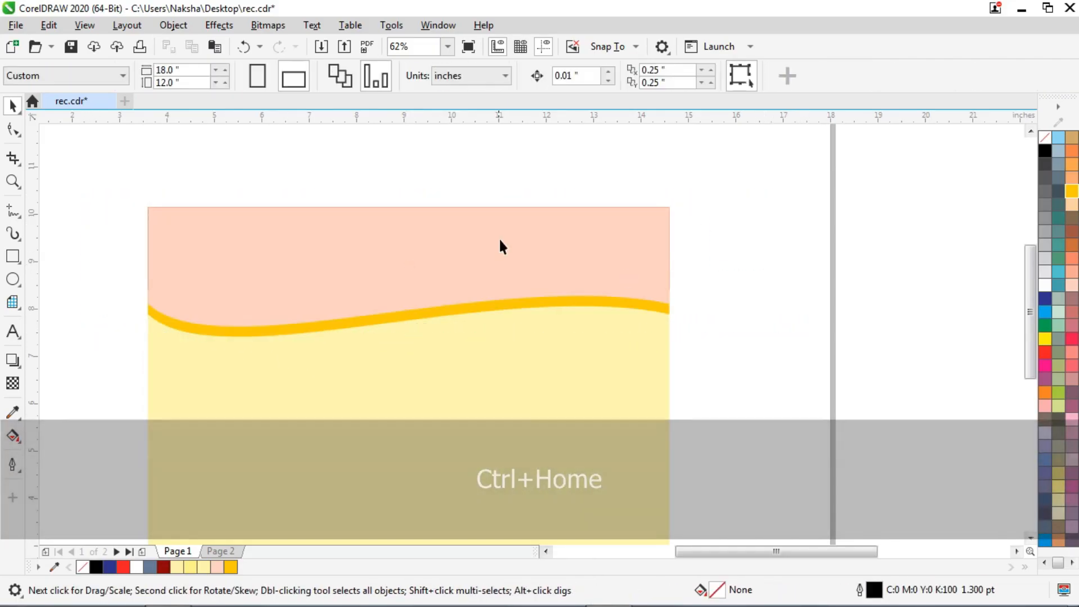
{"action": "left_click_drag", "start_coordinate": [499, 243], "coordinate": [499, 371]}
{"action": "key", "text": "ctrl+z"}
{"action": "left_click_drag", "start_coordinate": [809, 170], "coordinate": [163, 321]}
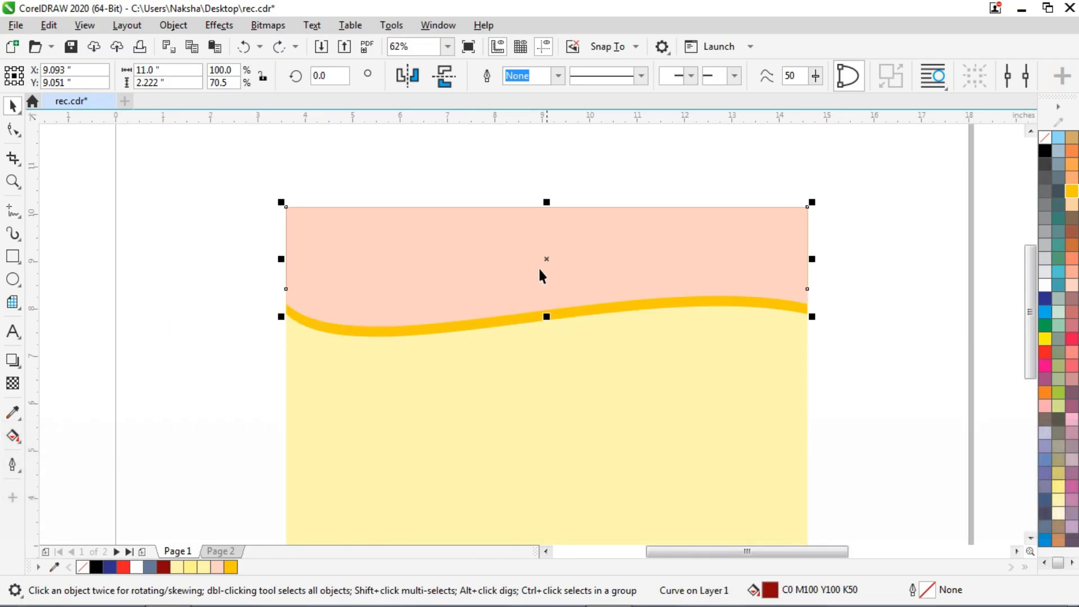
{"action": "left_click_drag", "start_coordinate": [538, 267], "coordinate": [548, 298]}
{"action": "key", "text": "ctrl+z"}
{"action": "right_click", "coordinate": [549, 298]}
{"action": "mouse_move", "coordinate": [607, 267]}
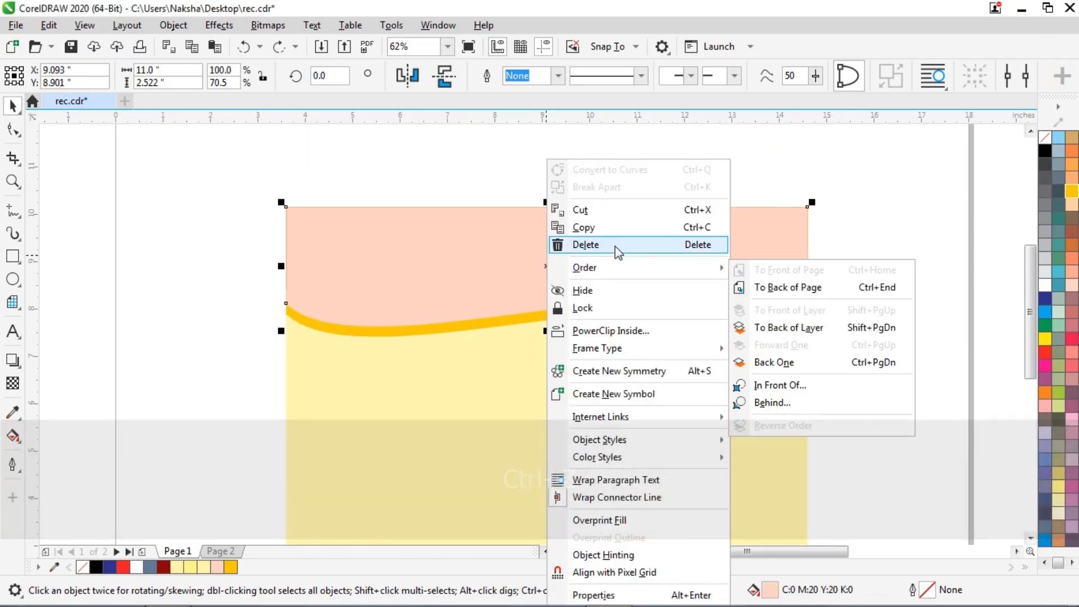
{"action": "left_click", "coordinate": [225, 184]}
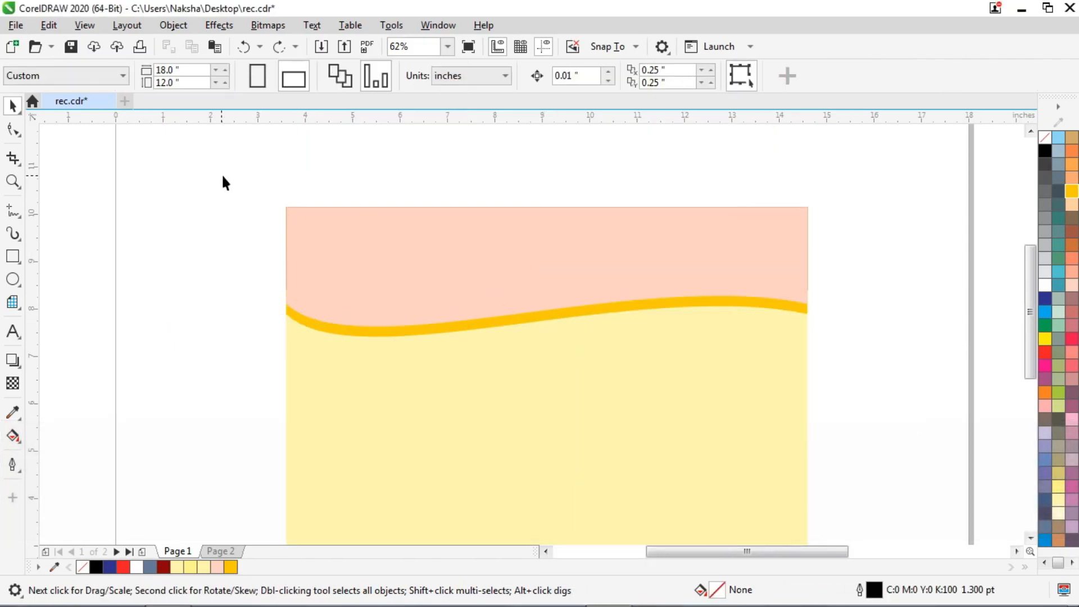
Step: Bring the dark red wave shape to the front of the page, above the peach one
{"action": "left_click_drag", "start_coordinate": [872, 313], "coordinate": [872, 315]}
{"action": "key", "text": "ctrl+Home"}
{"action": "left_click", "coordinate": [862, 305]}
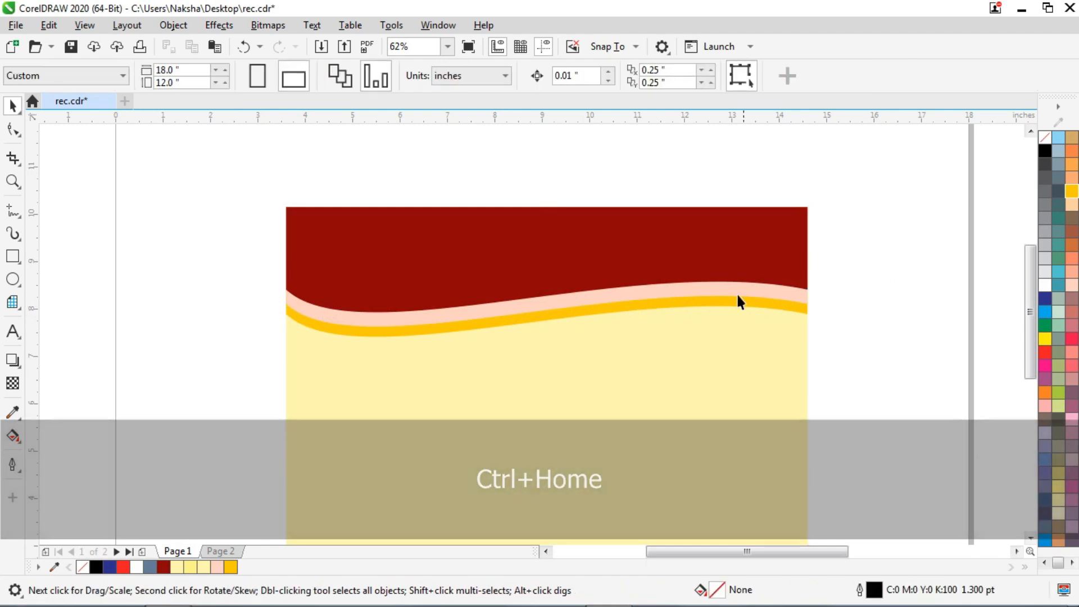
Step: Recolor the peach wave band pale yellow to match the background
{"action": "scroll", "coordinate": [736, 292], "scroll_direction": "up", "scroll_amount": 3}
{"action": "left_click", "coordinate": [726, 275]}
{"action": "left_click", "coordinate": [1059, 498]}
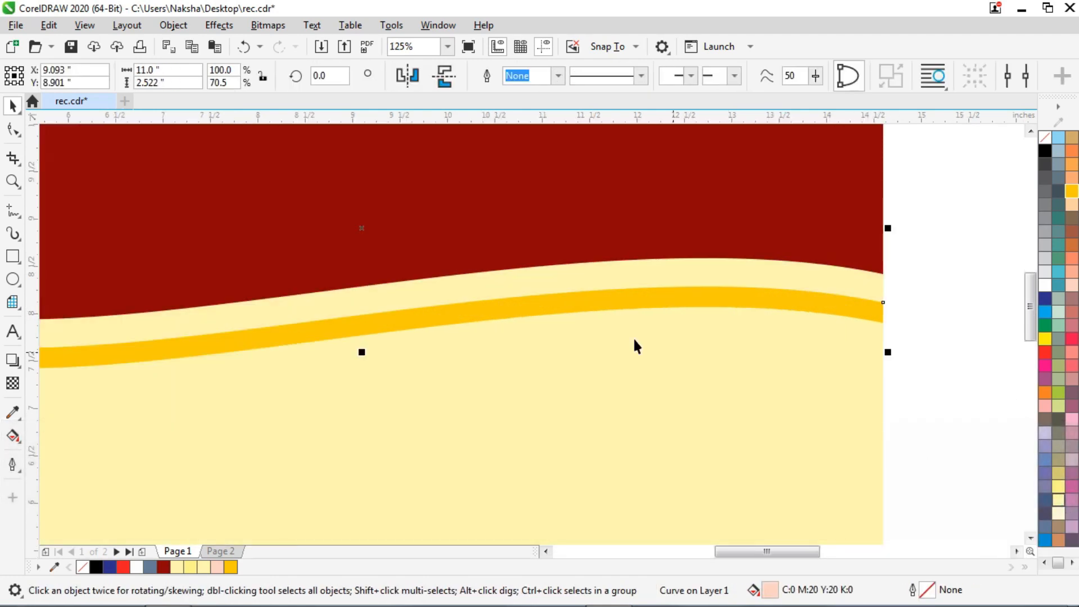
Step: Stretch the dark red wave shape slightly downward from its lower edge, narrowing the pale yellow strip beneath it
{"action": "scroll", "coordinate": [790, 258], "scroll_direction": "down", "scroll_amount": 3}
{"action": "left_click", "coordinate": [789, 258]}
{"action": "scroll", "coordinate": [498, 258], "scroll_direction": "up", "scroll_amount": 3}
{"action": "left_click", "coordinate": [498, 259]}
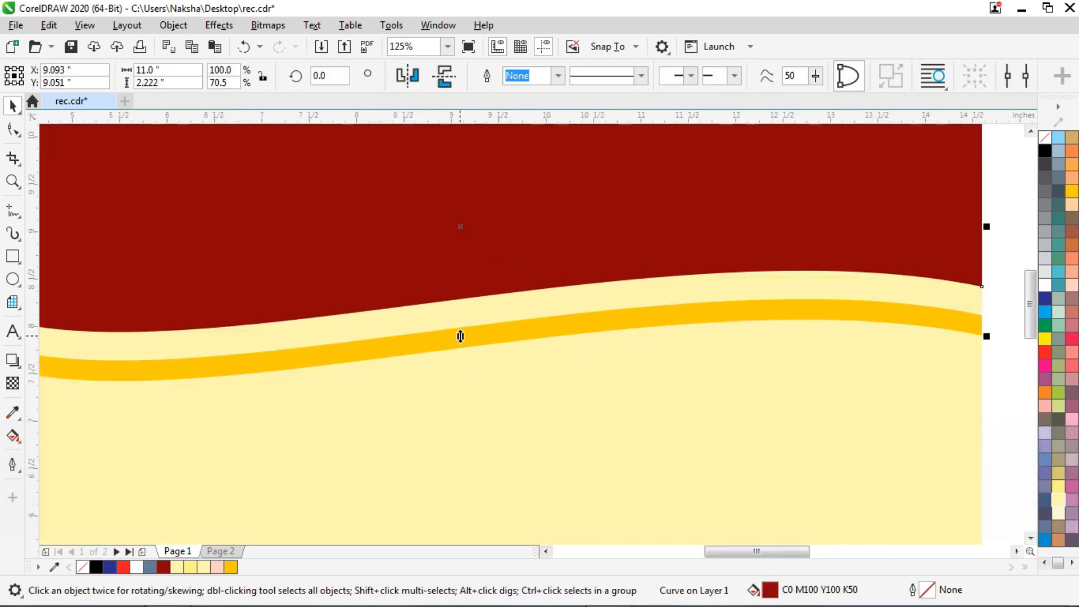
{"action": "left_click_drag", "start_coordinate": [461, 336], "coordinate": [462, 345]}
{"action": "scroll", "coordinate": [445, 316], "scroll_direction": "down", "scroll_amount": 3}
{"action": "left_click", "coordinate": [431, 225]}
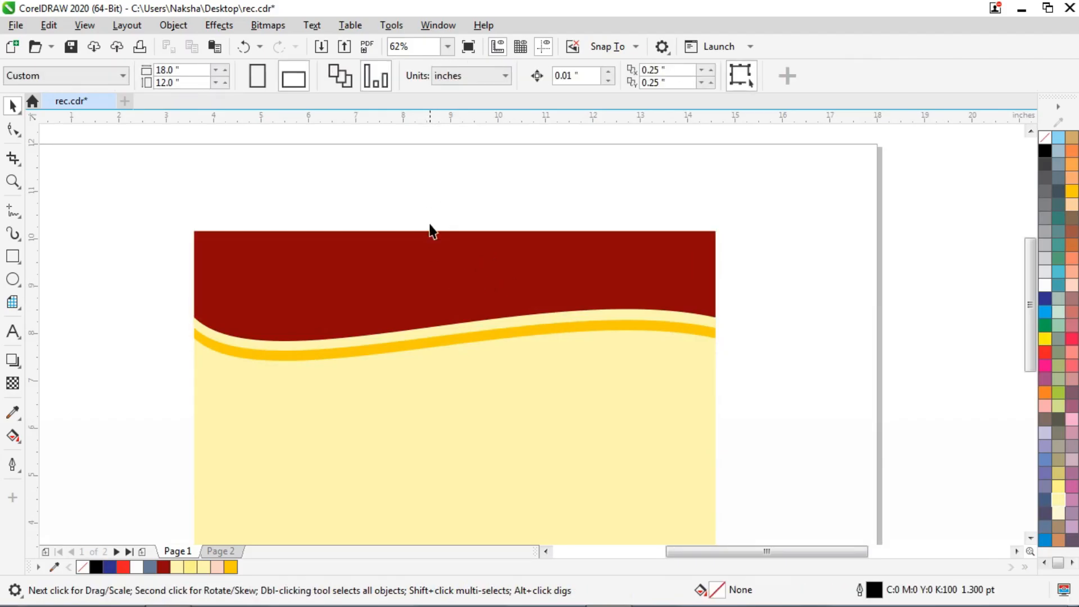
Step: Add the title text "BONHOOGHLY BIJAY SANGHA" on the dark red header
{"action": "left_click", "coordinate": [12, 332]}
{"action": "left_click", "coordinate": [414, 273]}
{"action": "scroll", "coordinate": [441, 265], "scroll_direction": "up", "scroll_amount": 3}
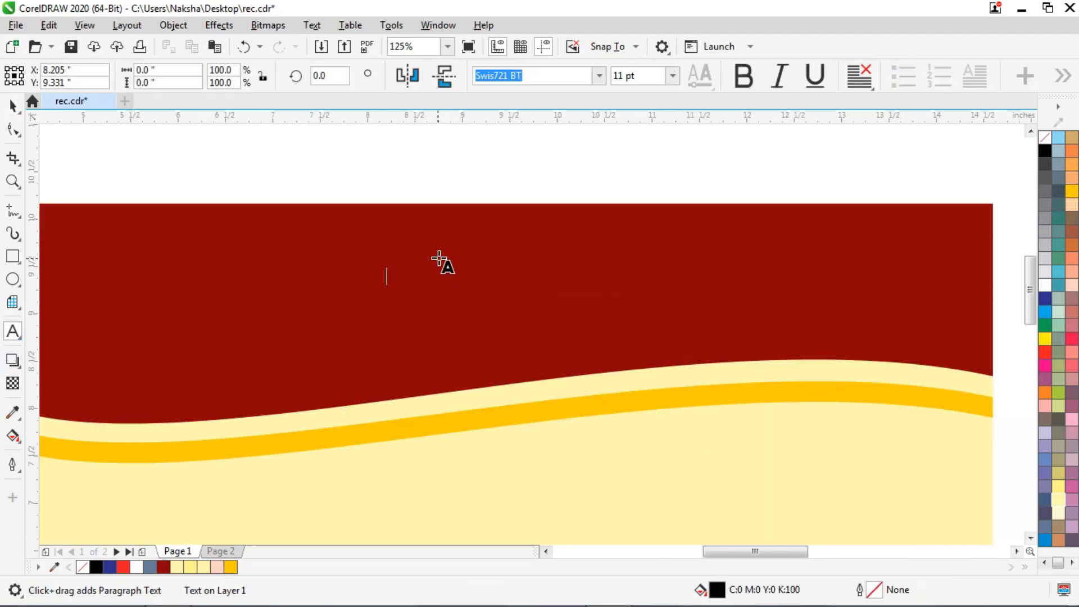
{"action": "key", "text": "Caps_Lock"}
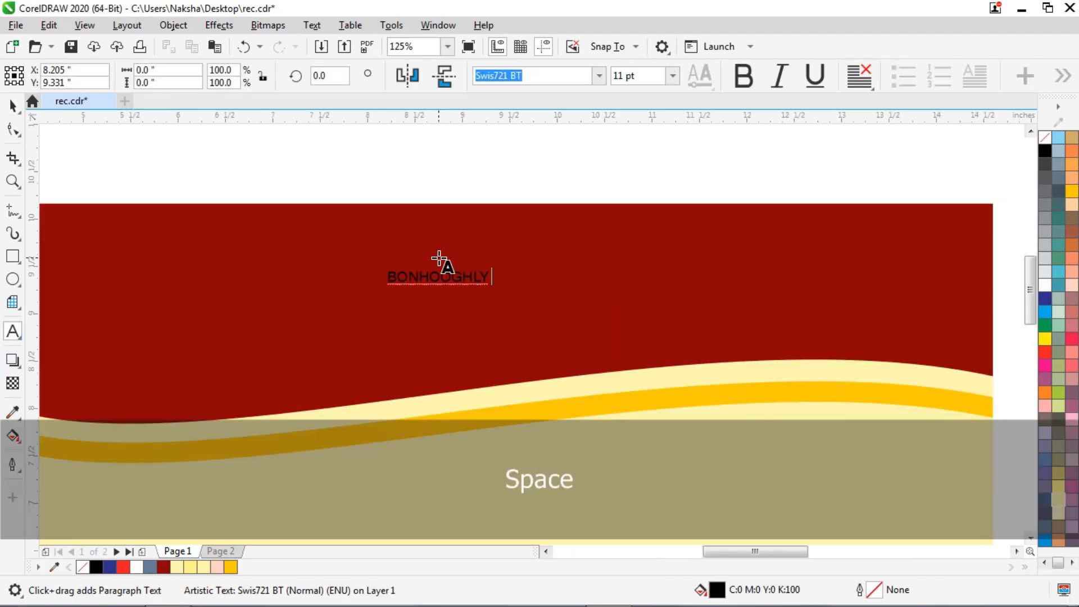
{"action": "left_click", "coordinate": [13, 106]}
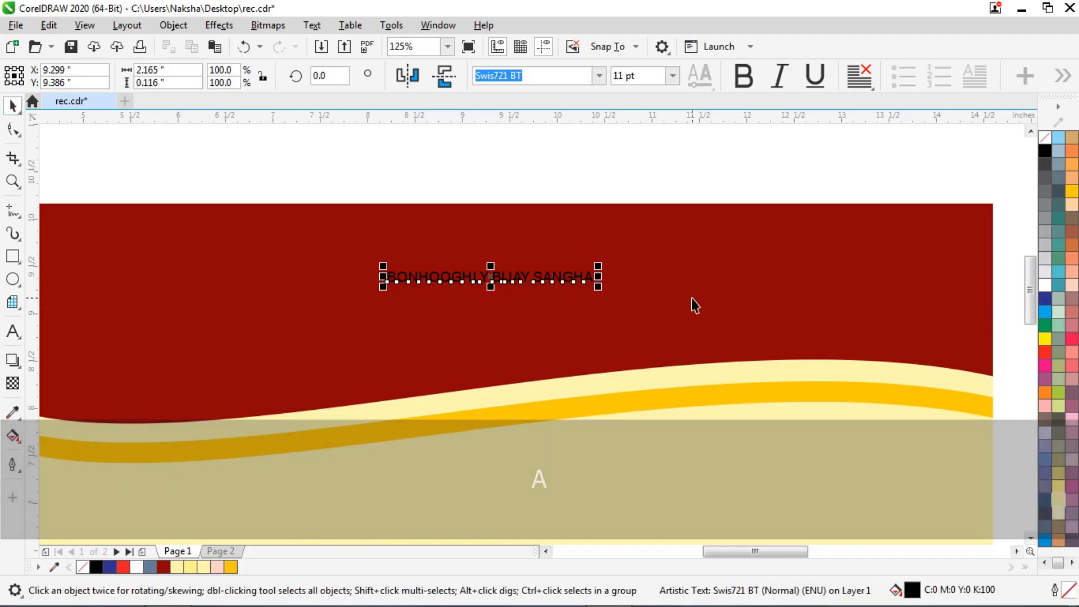
Step: Enlarge the title to about 31.8 pt, fill it golden yellow (C0 M20 Y100 K0) and set its font to Square721 Cn BT Bold
{"action": "left_click_drag", "start_coordinate": [597, 289], "coordinate": [795, 363]}
{"action": "left_click", "coordinate": [1072, 191]}
{"action": "left_click", "coordinate": [599, 76]}
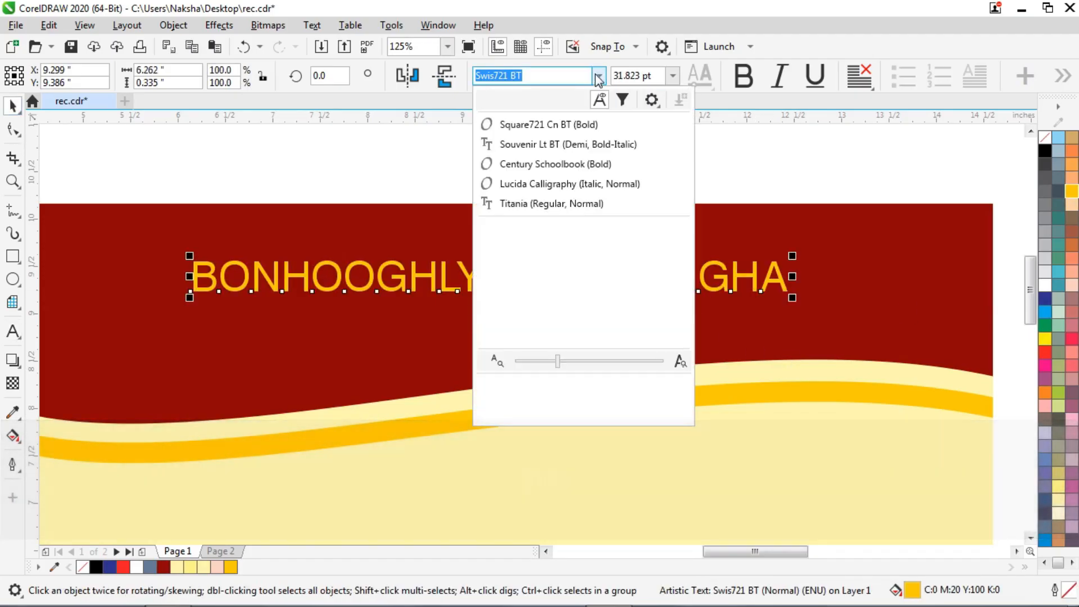
{"action": "left_click", "coordinate": [517, 123]}
{"action": "scroll", "coordinate": [522, 220], "scroll_direction": "down", "scroll_amount": 3}
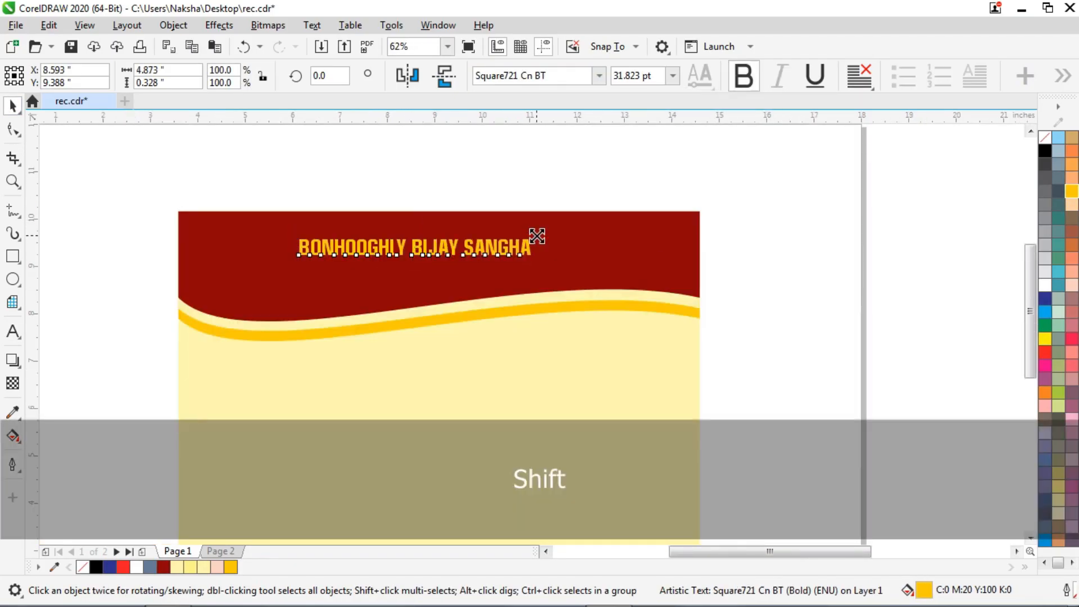
Step: Enlarge the title to about 7.86 inches wide, centre it horizontally on the dark red header and nudge it up
{"action": "left_click_drag", "start_coordinate": [536, 235], "coordinate": [607, 220]}
{"action": "left_click", "coordinate": [655, 228], "text": "shift"}
{"action": "key", "text": "c"}
{"action": "left_click", "coordinate": [775, 220]}
{"action": "left_click", "coordinate": [460, 248]}
{"action": "key", "text": "Up"}
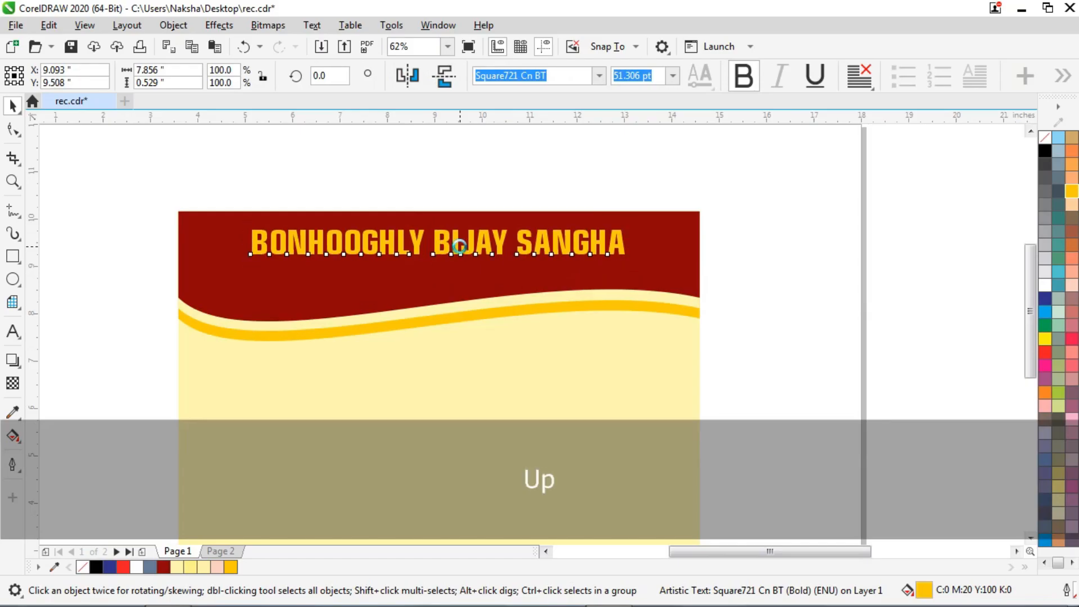
Step: Set the title's font size to 50 pt
{"action": "left_click", "coordinate": [673, 76]}
{"action": "key", "text": "ctrl+a"}
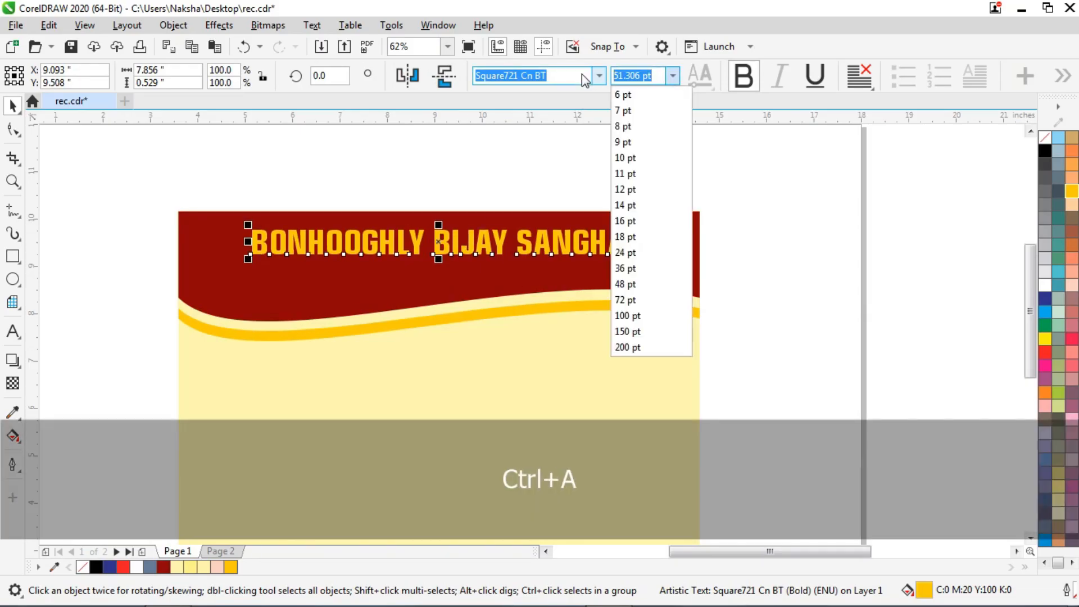
{"action": "type", "text": "50"}
{"action": "key", "text": "Return"}
Step: Add a line with the club's full postal address below the title in peach (C0 M20 Y20 K0)
{"action": "scroll", "coordinate": [411, 258], "scroll_direction": "up", "scroll_amount": 1}
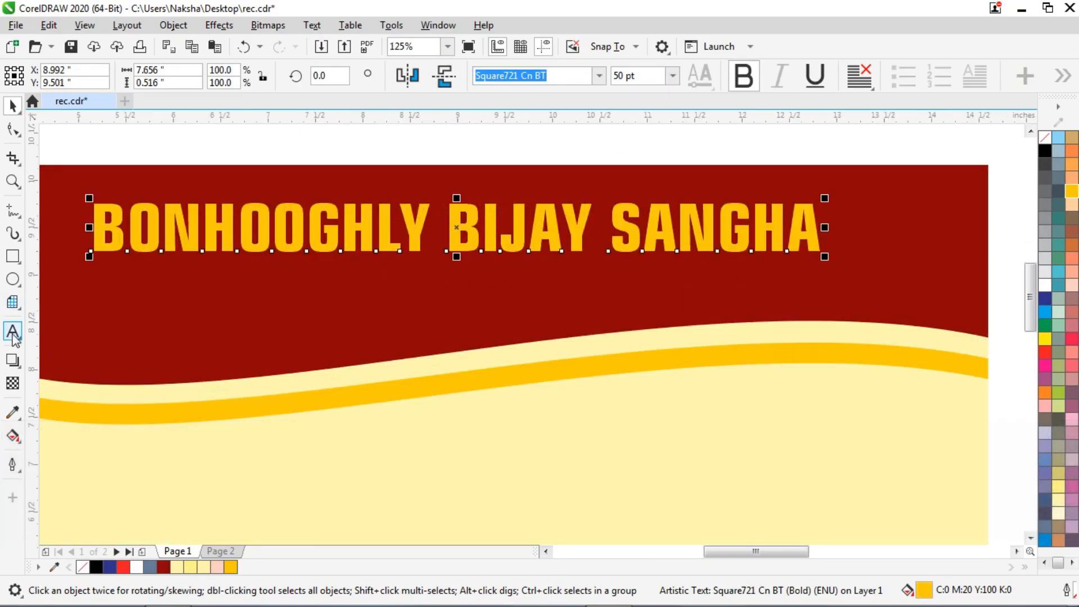
{"action": "left_click", "coordinate": [12, 332]}
{"action": "left_click", "coordinate": [343, 285]}
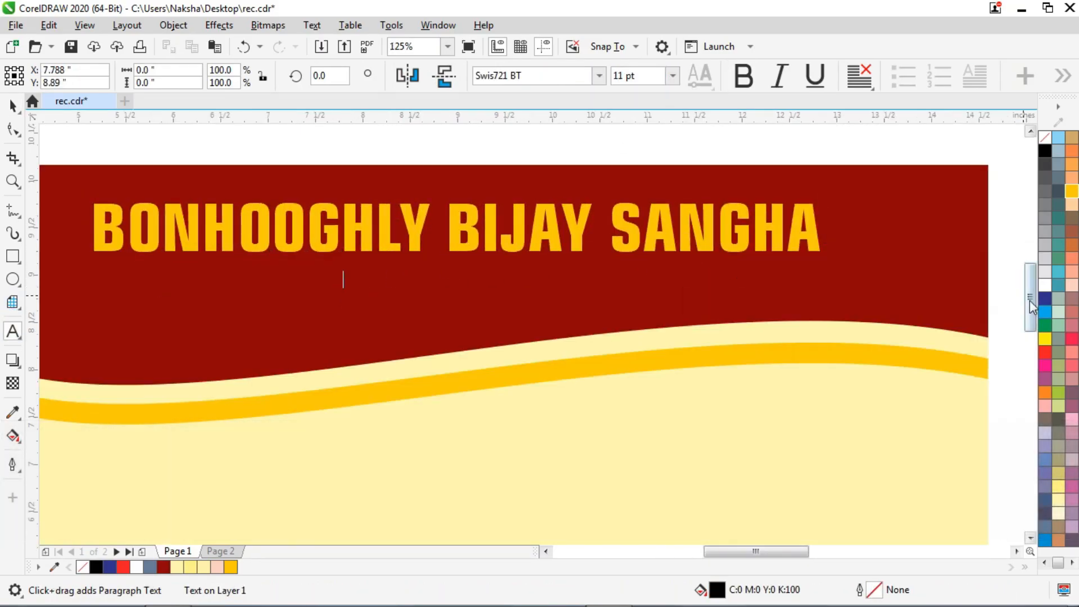
{"action": "left_click", "coordinate": [1073, 288]}
{"action": "scroll", "coordinate": [360, 276], "scroll_direction": "up", "scroll_amount": 1}
{"action": "type", "text": "2/14"}
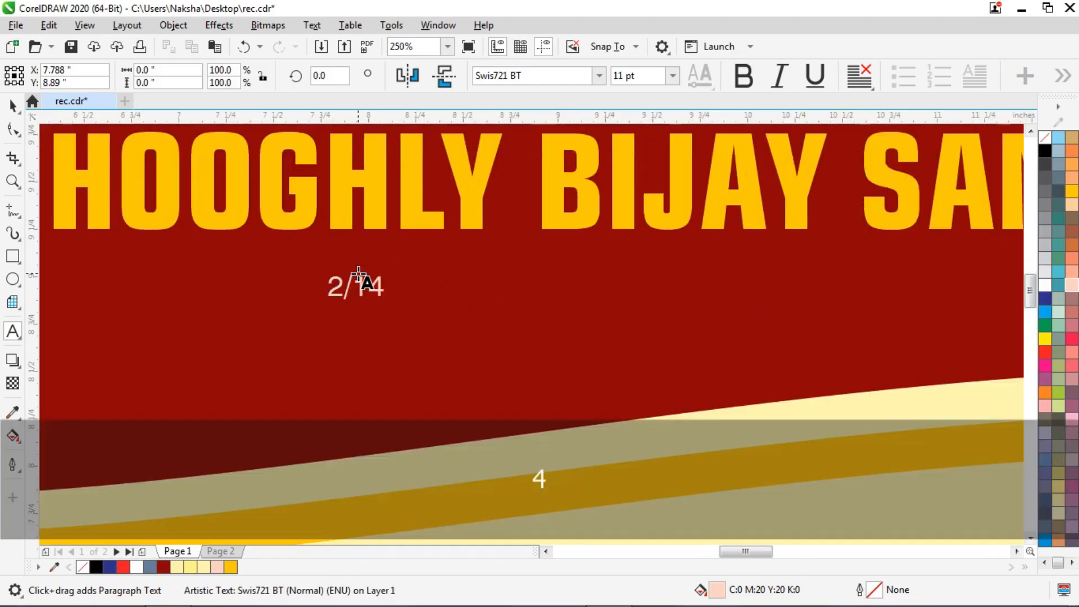
{"action": "type", "text": ", Nimchand Moitra Street, Kolkata - 700 035"}
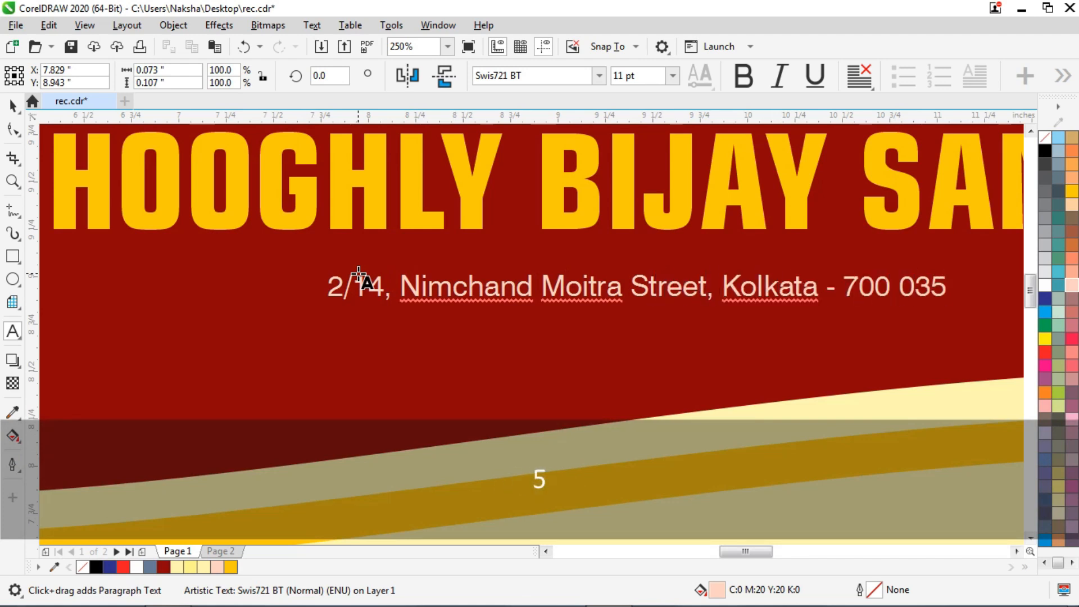
Step: Make the address line bold and set its font size to 25 pt
{"action": "scroll", "coordinate": [358, 276], "scroll_direction": "down", "scroll_amount": 2}
{"action": "key", "text": "ctrl+a"}
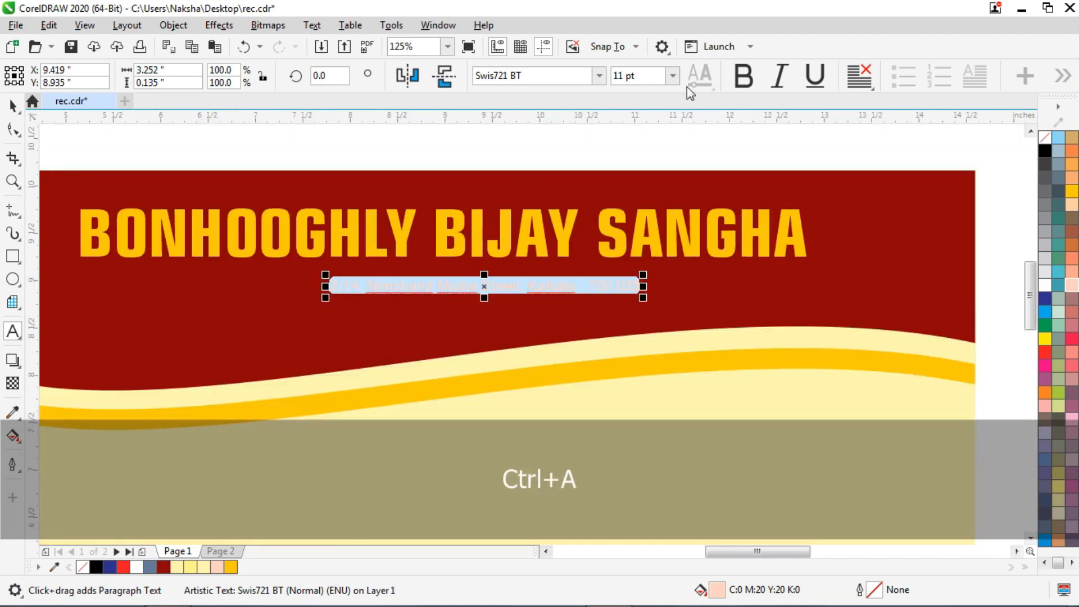
{"action": "left_click", "coordinate": [744, 76]}
{"action": "type", "text": "25"}
{"action": "key", "text": "Return"}
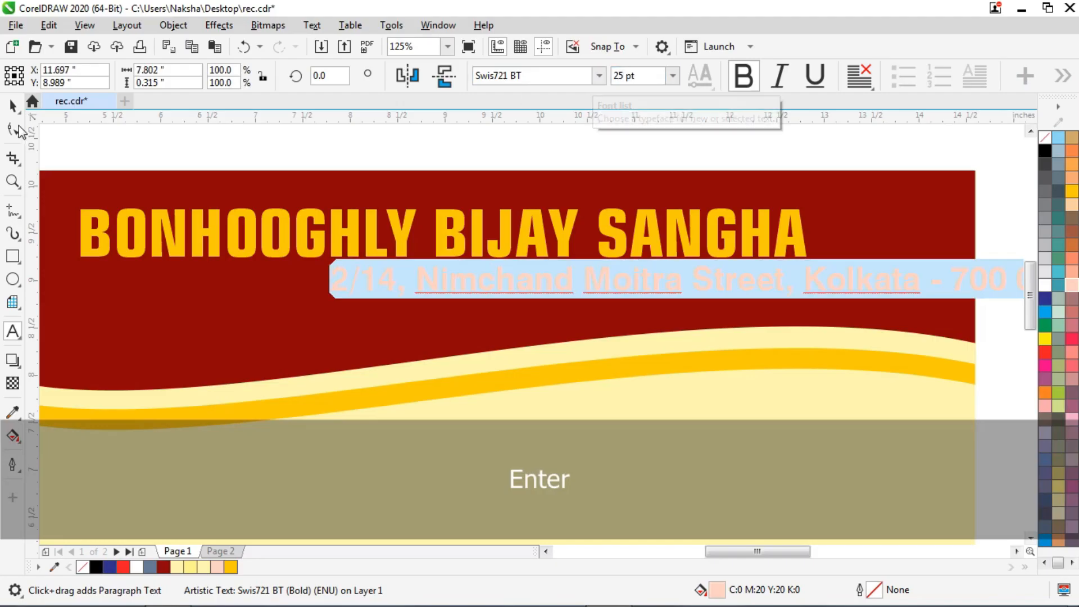
Step: Centre the address line horizontally under the title and nudge it down to leave a gap
{"action": "left_click", "coordinate": [13, 106]}
{"action": "left_click", "coordinate": [467, 239], "text": "shift"}
{"action": "key", "text": "c"}
{"action": "scroll", "coordinate": [465, 280], "scroll_direction": "down", "scroll_amount": 1}
{"action": "left_click", "coordinate": [847, 237]}
{"action": "left_click", "coordinate": [426, 277]}
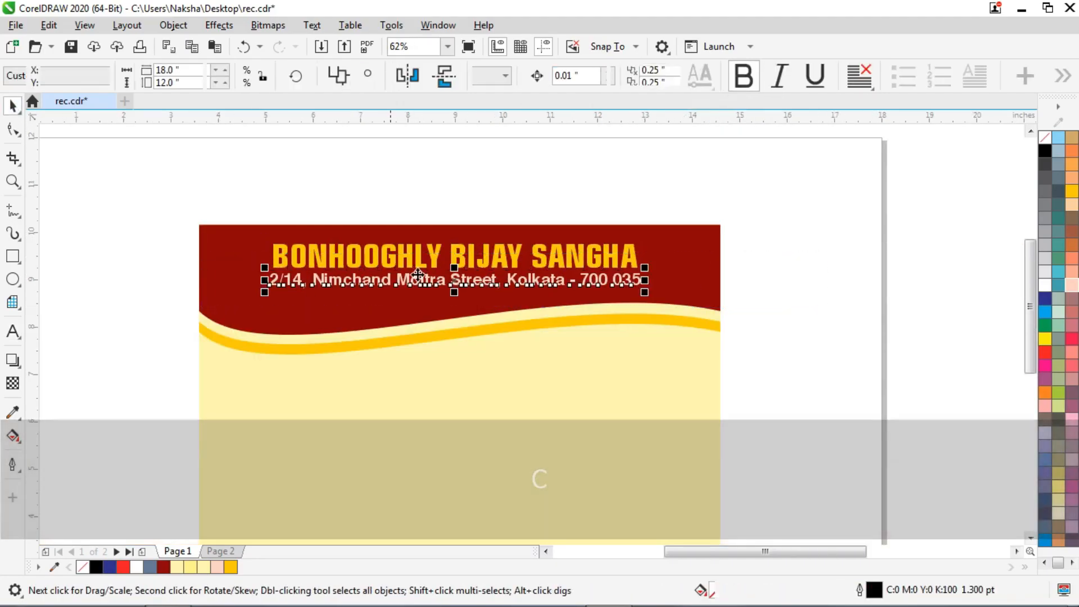
{"action": "scroll", "coordinate": [427, 274], "scroll_direction": "up", "scroll_amount": 1}
{"action": "key", "text": "Down"}
{"action": "key", "text": "Down"}
{"action": "key", "text": "Down"}
{"action": "key", "text": "Down"}
Step: Remove the bold from the address line, set its size to 22 pt and centre it horizontally with the title
{"action": "left_click", "coordinate": [742, 78]}
{"action": "left_click", "coordinate": [635, 76]}
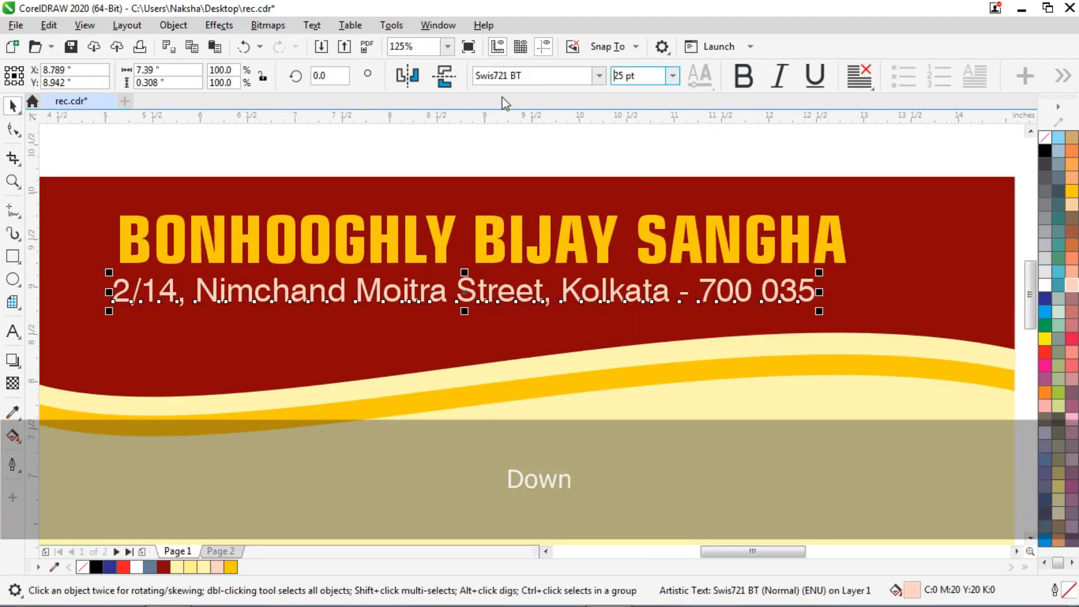
{"action": "type", "text": "22"}
{"action": "key", "text": "Return"}
{"action": "left_click", "coordinate": [423, 239], "text": "shift"}
{"action": "key", "text": "c"}
{"action": "scroll", "coordinate": [423, 238], "scroll_direction": "down", "scroll_amount": 1}
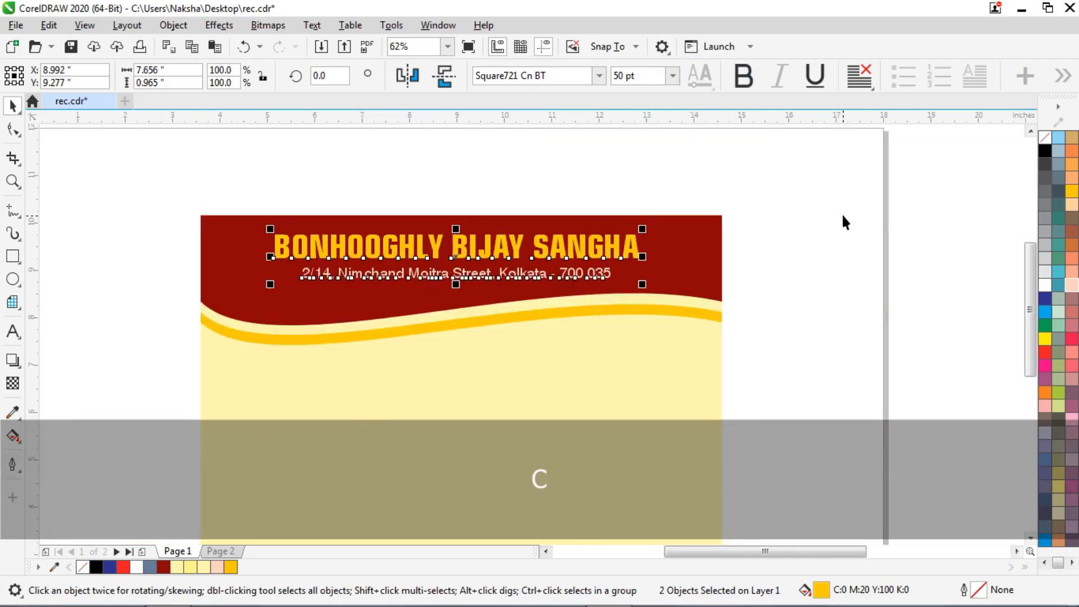
Step: Adjust the vertical position of the title and address together in small nudges within the dark red header
{"action": "left_click_drag", "start_coordinate": [855, 181], "coordinate": [298, 329]}
{"action": "scroll", "coordinate": [388, 259], "scroll_direction": "up", "scroll_amount": 1}
{"action": "key", "text": "Down"}
{"action": "key", "text": "Up"}
{"action": "key", "text": "Up"}
{"action": "key", "text": "Up"}
{"action": "key", "text": "Up"}
{"action": "key", "text": "Up"}
{"action": "key", "text": "Up"}
{"action": "key", "text": "Up"}
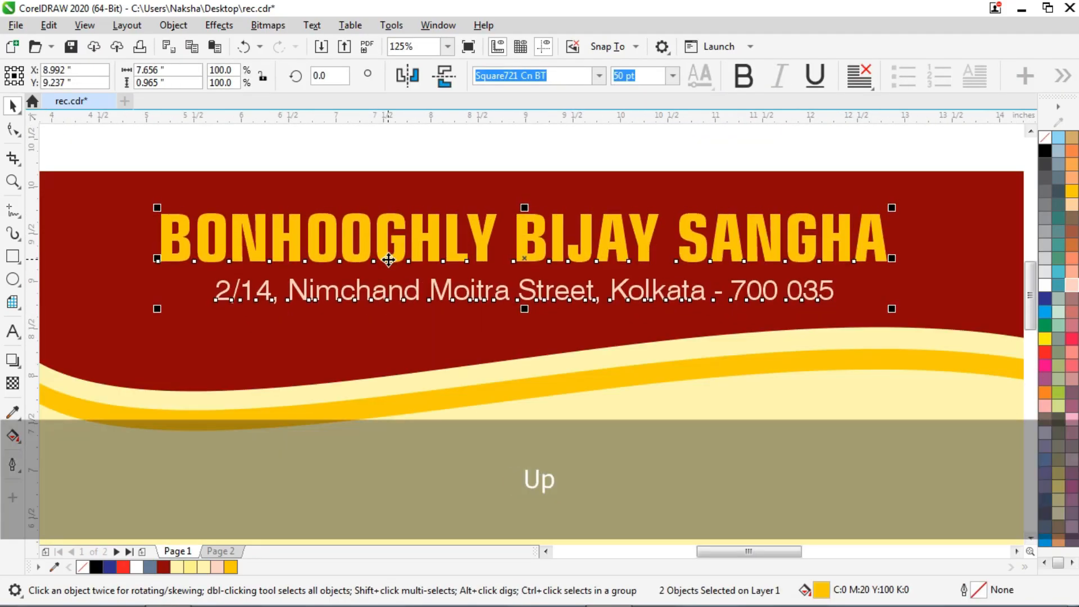
{"action": "scroll", "coordinate": [866, 228], "scroll_direction": "down", "scroll_amount": 1}
{"action": "left_click", "coordinate": [864, 220]}
Step: Select the dark red, pale yellow and golden wave shapes and reduce their height together from the lower edge
{"action": "scroll", "coordinate": [541, 282], "scroll_direction": "up", "scroll_amount": 1}
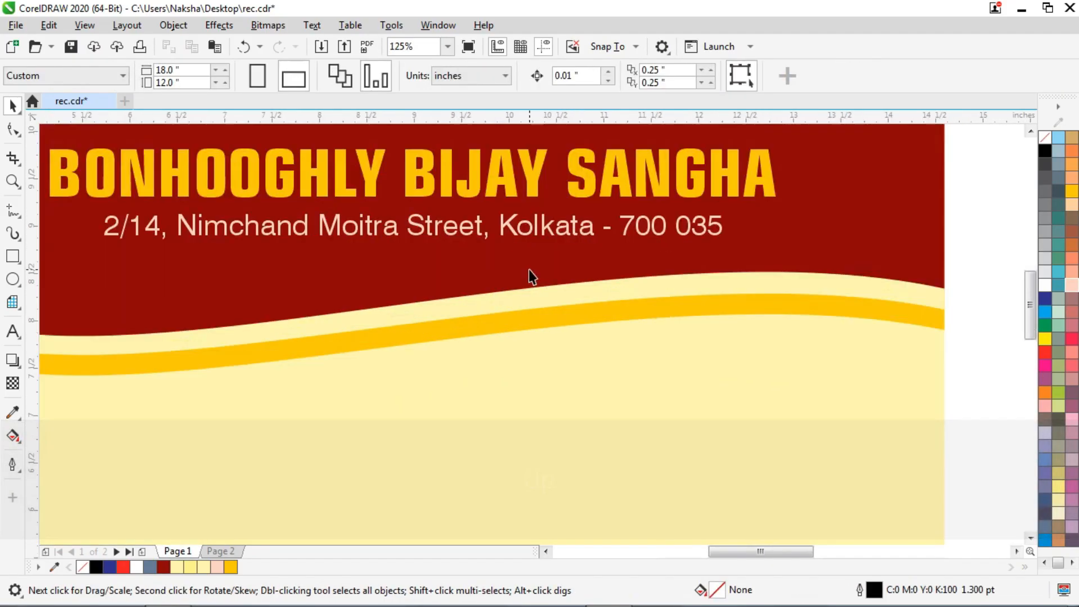
{"action": "left_click", "coordinate": [532, 273]}
{"action": "left_click", "coordinate": [599, 288], "text": "shift"}
{"action": "left_click", "coordinate": [577, 313], "text": "shift"}
{"action": "scroll", "coordinate": [579, 314], "scroll_direction": "down", "scroll_amount": 1}
{"action": "scroll", "coordinate": [519, 335], "scroll_direction": "up", "scroll_amount": 1}
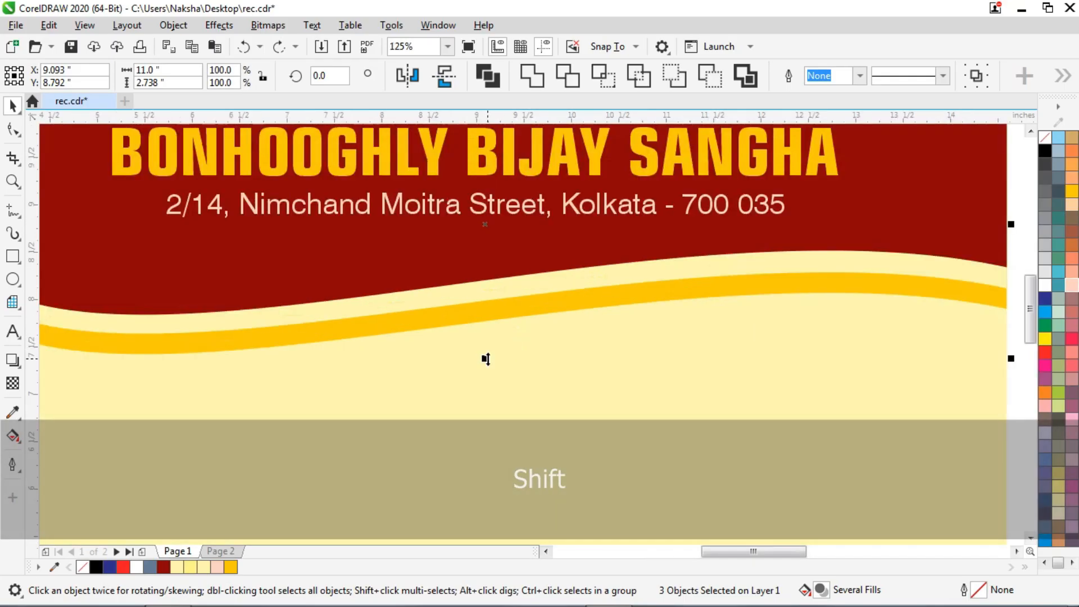
{"action": "left_click_drag", "start_coordinate": [484, 359], "coordinate": [496, 332]}
{"action": "scroll", "coordinate": [441, 324], "scroll_direction": "down", "scroll_amount": 1}
{"action": "left_click", "coordinate": [793, 219]}
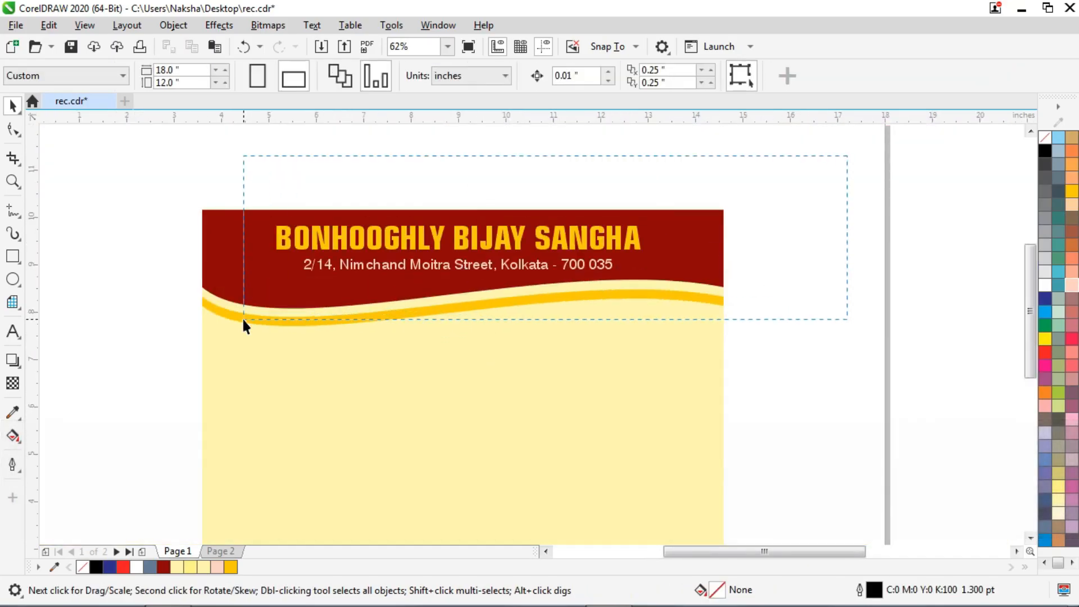
Step: Nudge the title and address down together to balance them in the shortened header
{"action": "left_click_drag", "start_coordinate": [244, 320], "coordinate": [242, 321]}
{"action": "scroll", "coordinate": [601, 255], "scroll_direction": "up", "scroll_amount": 1}
{"action": "key", "text": "Down"}
{"action": "key", "text": "Down"}
{"action": "key", "text": "Down"}
{"action": "scroll", "coordinate": [602, 255], "scroll_direction": "down", "scroll_amount": 1}
{"action": "left_click", "coordinate": [886, 247]}
{"action": "left_click", "coordinate": [579, 275]}
{"action": "scroll", "coordinate": [575, 290], "scroll_direction": "up", "scroll_amount": 1}
{"action": "scroll", "coordinate": [637, 312], "scroll_direction": "down", "scroll_amount": 1}
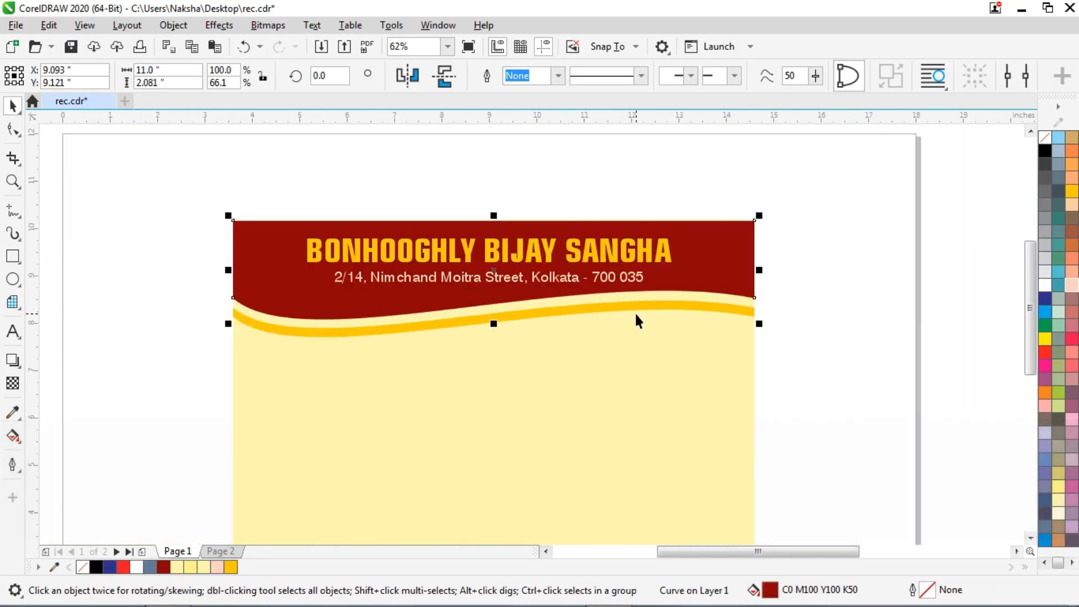
{"action": "left_click_drag", "start_coordinate": [875, 174], "coordinate": [275, 361]}
{"action": "scroll", "coordinate": [602, 271], "scroll_direction": "up", "scroll_amount": 1}
{"action": "key", "text": "Down"}
{"action": "key", "text": "Down"}
Step: Stretch the dark red wave shape downward to a height of about 2.13 inches
{"action": "left_click", "coordinate": [771, 298]}
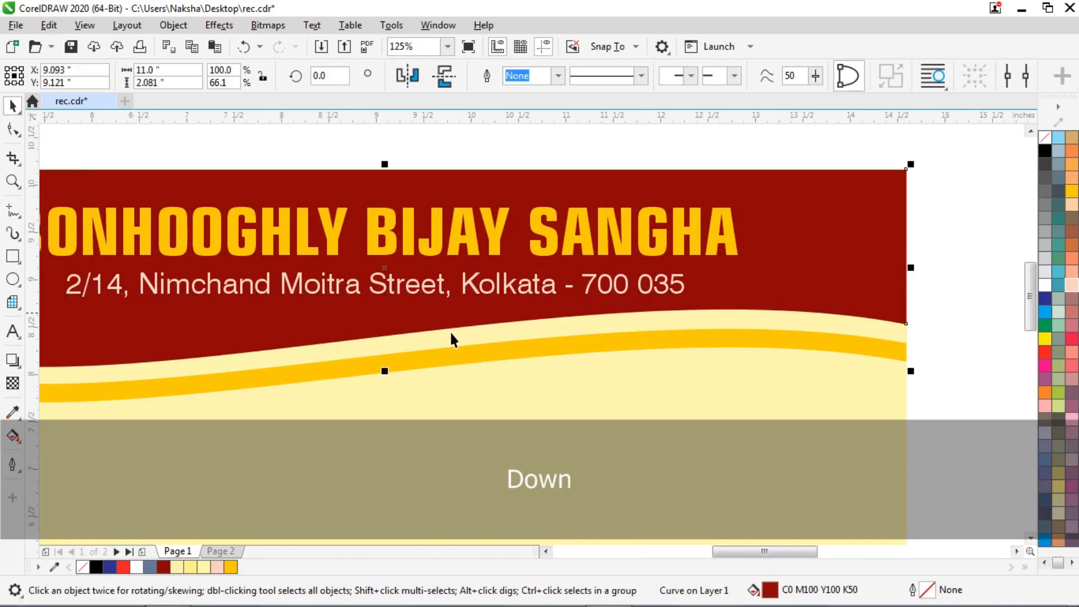
{"action": "left_click", "coordinate": [920, 178]}
{"action": "left_click_drag", "start_coordinate": [384, 372], "coordinate": [388, 378]}
{"action": "scroll", "coordinate": [388, 378], "scroll_direction": "down", "scroll_amount": 1}
{"action": "scroll", "coordinate": [391, 383], "scroll_direction": "up", "scroll_amount": 1}
{"action": "scroll", "coordinate": [391, 379], "scroll_direction": "down", "scroll_amount": 1}
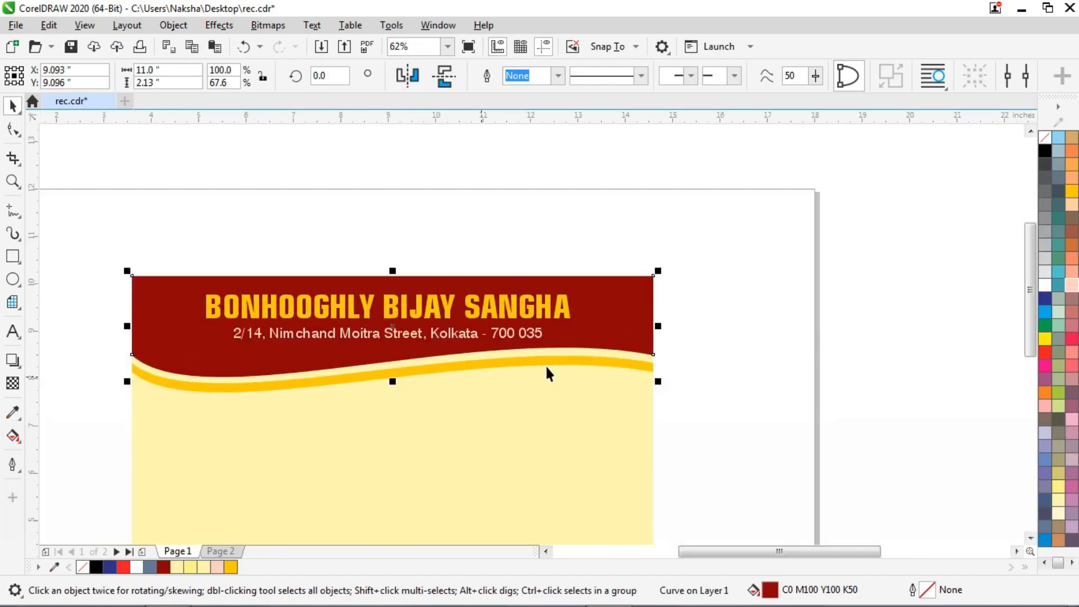
{"action": "key", "text": "Escape"}
Step: Nudge the title and address slightly down within the dark red header
{"action": "scroll", "coordinate": [448, 318], "scroll_direction": "up", "scroll_amount": 1}
{"action": "scroll", "coordinate": [870, 202], "scroll_direction": "down", "scroll_amount": 1}
{"action": "mouse_move", "coordinate": [904, 196]}
{"action": "left_mouse_down"}
{"action": "mouse_move", "coordinate": [407, 340]}
{"action": "mouse_move", "coordinate": [340, 321]}
{"action": "left_mouse_up"}
{"action": "key", "text": "Down"}
{"action": "scroll", "coordinate": [331, 315], "scroll_direction": "down", "scroll_amount": 2}
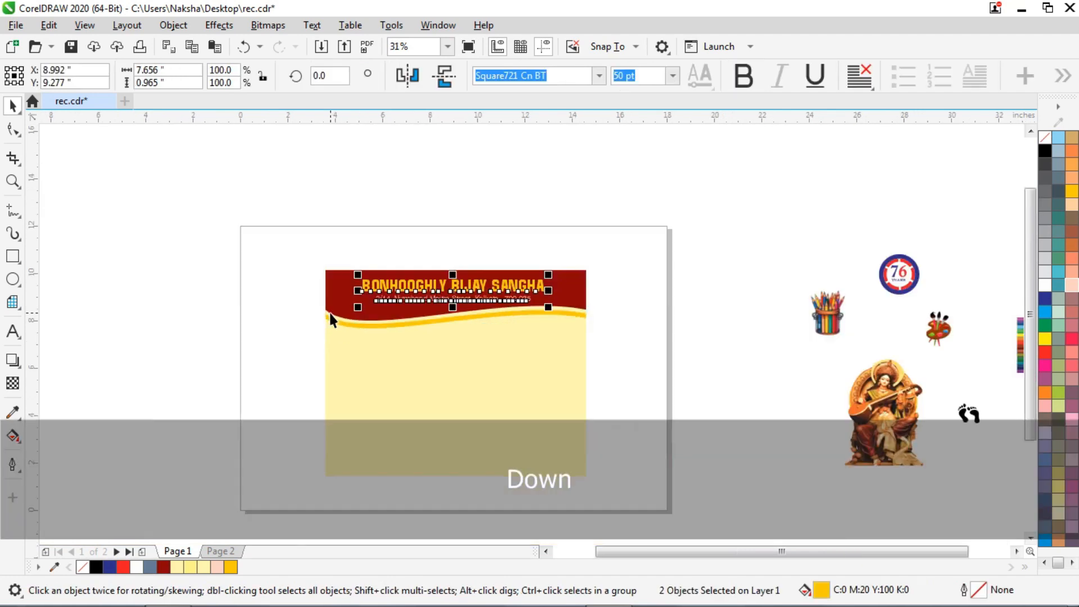
Step: Place the pencil holder image at the header's right end and scale it to about 1.28 by 1.48 inches
{"action": "scroll", "coordinate": [532, 314], "scroll_direction": "up", "scroll_amount": 1}
{"action": "left_click_drag", "start_coordinate": [633, 313], "coordinate": [372, 289]}
{"action": "scroll", "coordinate": [372, 289], "scroll_direction": "up", "scroll_amount": 2}
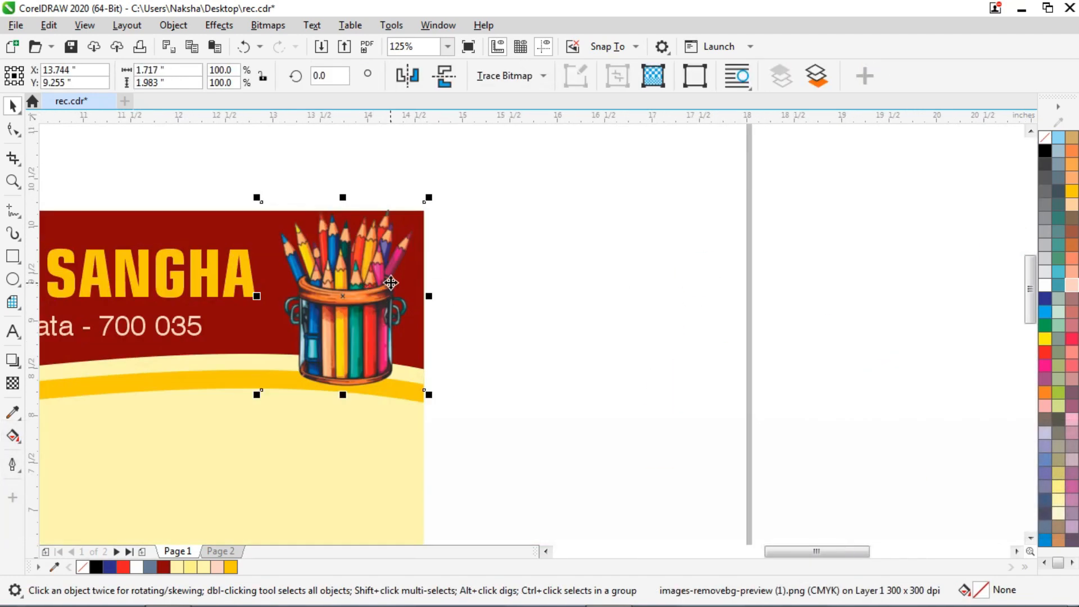
{"action": "scroll", "coordinate": [459, 234], "scroll_direction": "up", "scroll_amount": 1}
{"action": "scroll", "coordinate": [465, 176], "scroll_direction": "down", "scroll_amount": 1}
{"action": "left_click_drag", "start_coordinate": [464, 176], "coordinate": [441, 203]}
{"action": "left_click_drag", "start_coordinate": [395, 278], "coordinate": [392, 264]}
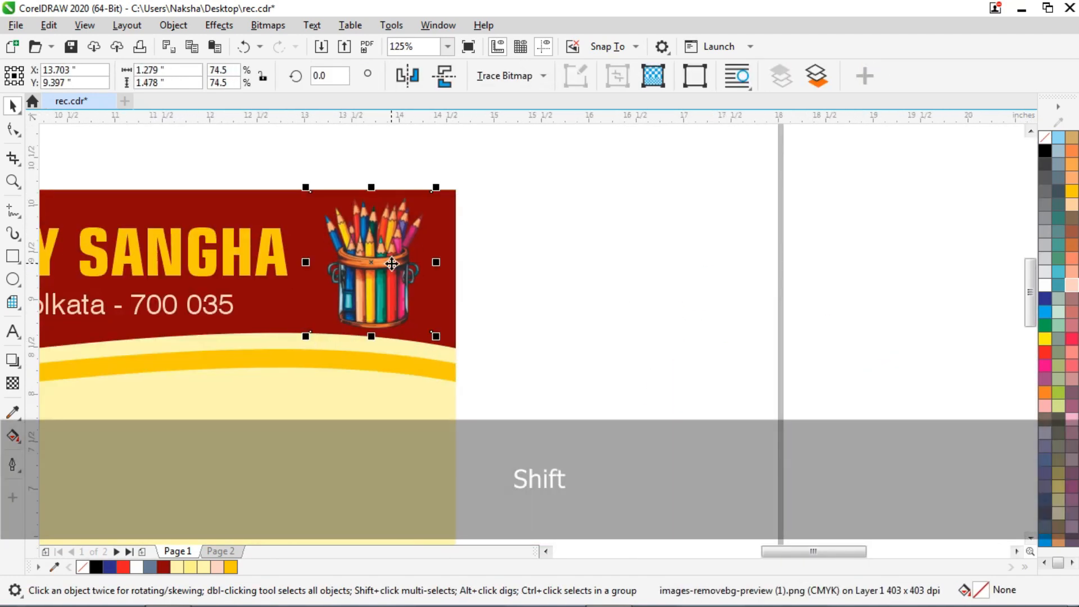
{"action": "left_click", "coordinate": [474, 224]}
{"action": "scroll", "coordinate": [597, 236], "scroll_direction": "down", "scroll_amount": 2}
{"action": "scroll", "coordinate": [457, 225], "scroll_direction": "up", "scroll_amount": 1}
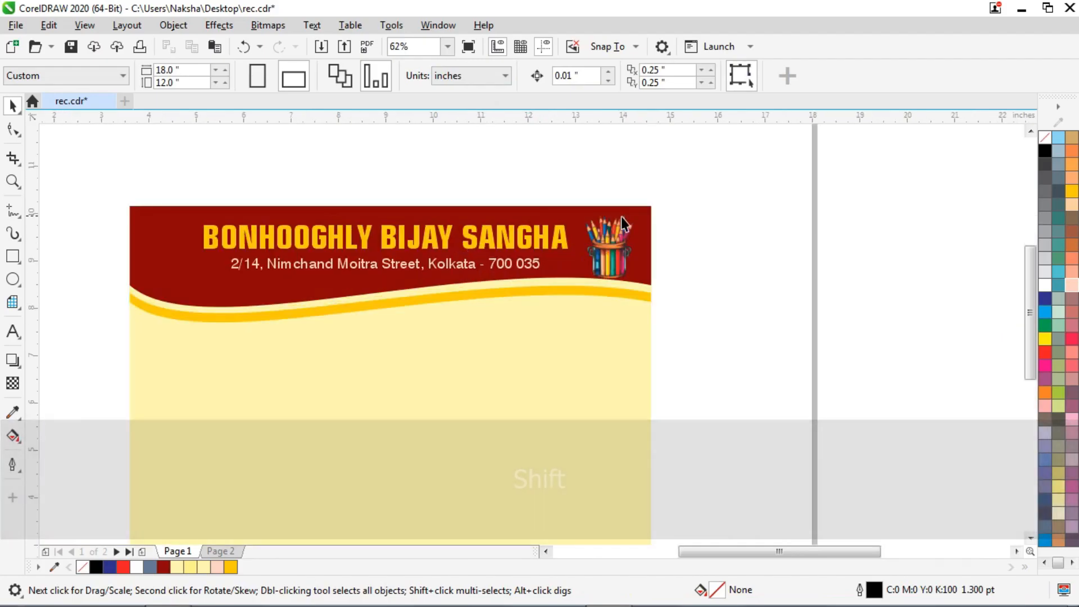
Step: Move the pencil holder image off the layout and stretch the header's wave shapes together slightly taller
{"action": "left_click_drag", "start_coordinate": [597, 236], "coordinate": [719, 202]}
{"action": "left_click", "coordinate": [636, 267]}
{"action": "key", "text": "ctrl+z"}
{"action": "mouse_move", "coordinate": [499, 290]}
{"action": "left_mouse_down"}
{"action": "mouse_move", "coordinate": [518, 325]}
{"action": "mouse_move", "coordinate": [467, 335]}
{"action": "left_mouse_up"}
{"action": "scroll", "coordinate": [516, 280], "scroll_direction": "up", "scroll_amount": 1}
{"action": "left_click", "coordinate": [509, 285], "text": "shift"}
{"action": "left_click", "coordinate": [657, 262], "text": "shift"}
{"action": "scroll", "coordinate": [658, 262], "scroll_direction": "down", "scroll_amount": 1}
{"action": "left_click", "coordinate": [312, 186]}
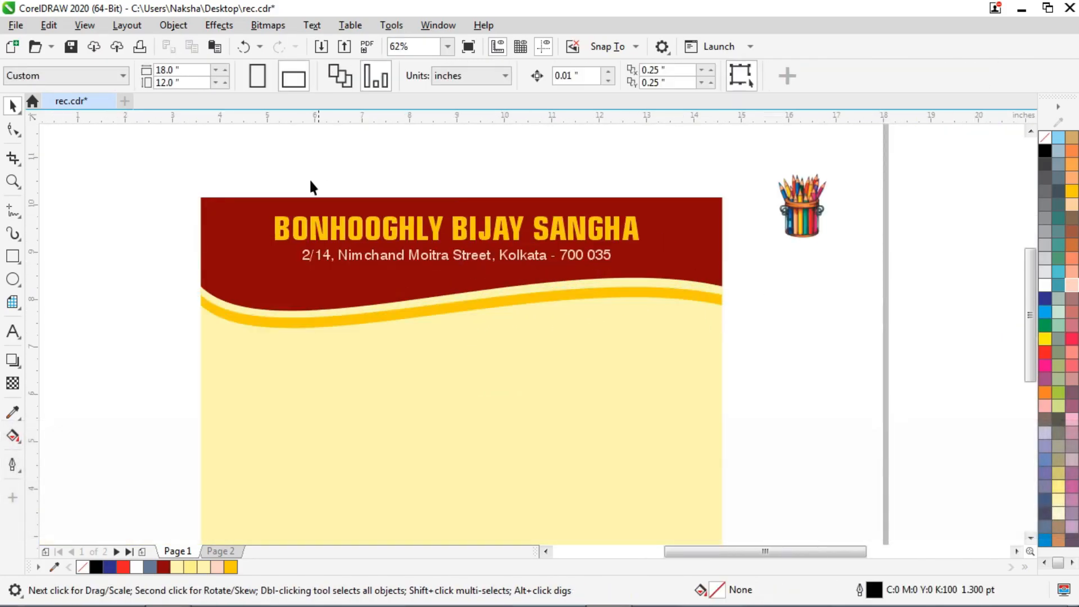
Step: Nudge the title and address down together by about 0.13 inches in the taller header
{"action": "left_click_drag", "start_coordinate": [677, 293], "coordinate": [678, 289]}
{"action": "key", "text": "Down"}
{"action": "key", "text": "Down"}
{"action": "key", "text": "Down"}
{"action": "key", "text": "Down"}
{"action": "key", "text": "Down"}
{"action": "key", "text": "Down"}
{"action": "key", "text": "Down"}
{"action": "key", "text": "Down"}
{"action": "key", "text": "Down"}
{"action": "key", "text": "Down"}
{"action": "key", "text": "Down"}
{"action": "key", "text": "Down"}
{"action": "key", "text": "Down"}
{"action": "key", "text": "Down"}
{"action": "key", "text": "Up"}
{"action": "left_click", "coordinate": [755, 288]}
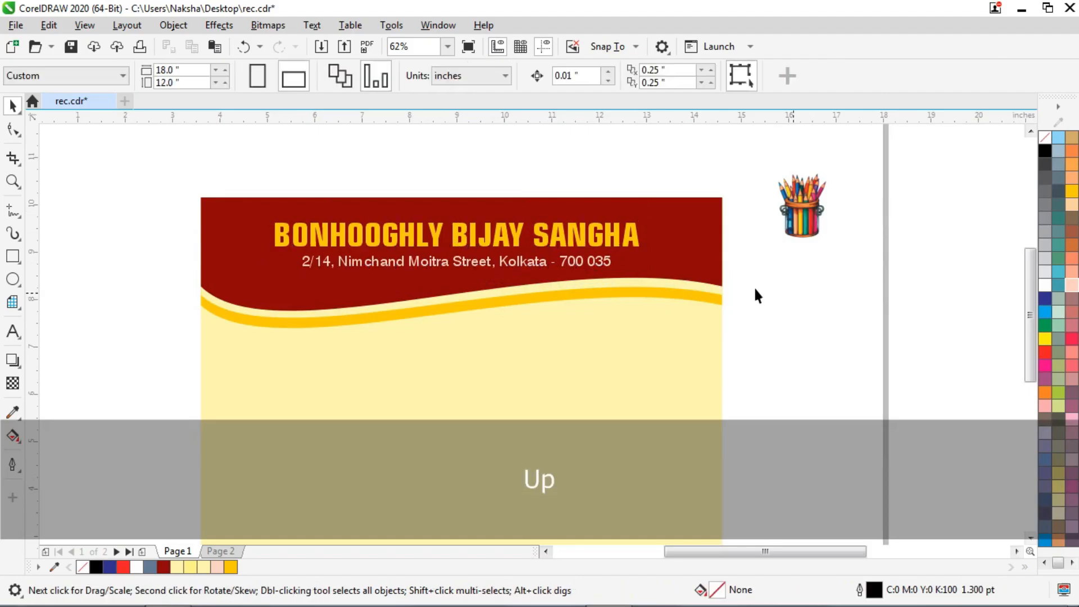
Step: Place the pencil holder image back at the header's right end, sized about 1.24 by 1.43 inches
{"action": "left_click", "coordinate": [481, 239]}
{"action": "mouse_move", "coordinate": [808, 200]}
{"action": "left_mouse_down"}
{"action": "mouse_move", "coordinate": [701, 244]}
{"action": "mouse_move", "coordinate": [681, 232]}
{"action": "left_mouse_up"}
{"action": "scroll", "coordinate": [674, 230], "scroll_direction": "up", "scroll_amount": 1}
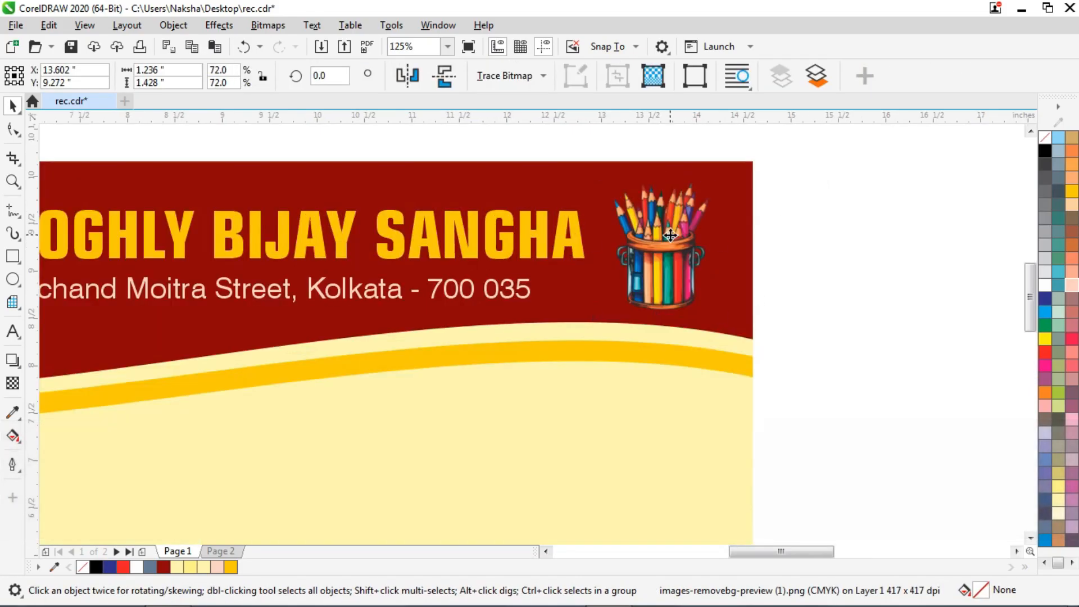
{"action": "key", "text": "Right"}
{"action": "scroll", "coordinate": [730, 229], "scroll_direction": "down", "scroll_amount": 1}
{"action": "left_click", "coordinate": [730, 229]}
{"action": "left_click_drag", "start_coordinate": [136, 194], "coordinate": [573, 295]}
{"action": "left_click", "coordinate": [812, 254]}
Step: Move the pale yellow background rectangle down and to the left, to about X 8.28, Y 4.96 inches
{"action": "scroll", "coordinate": [598, 240], "scroll_direction": "down", "scroll_amount": 1}
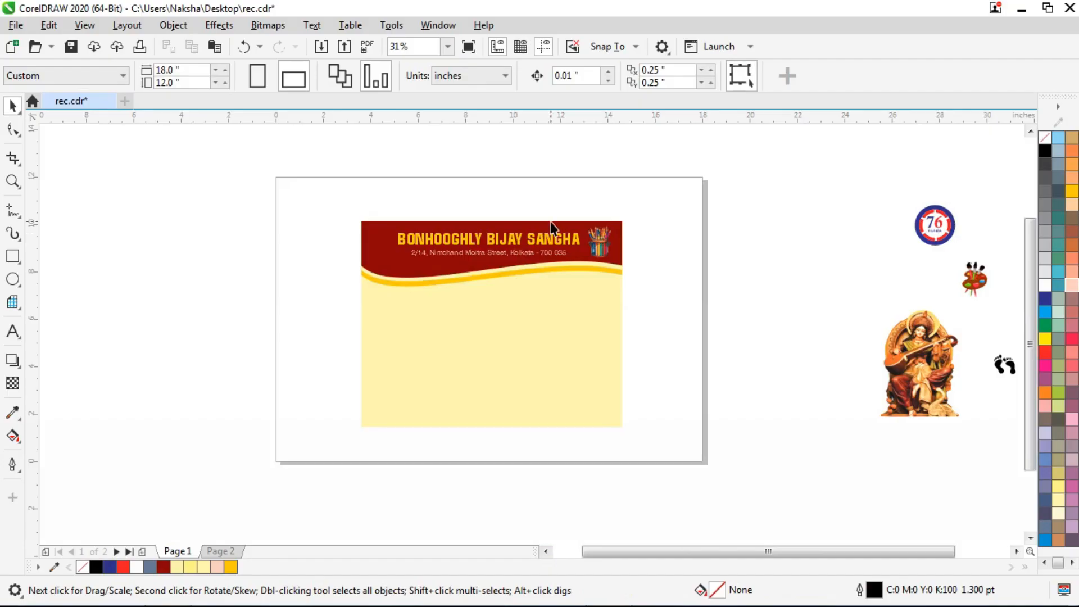
{"action": "left_click", "coordinate": [460, 343]}
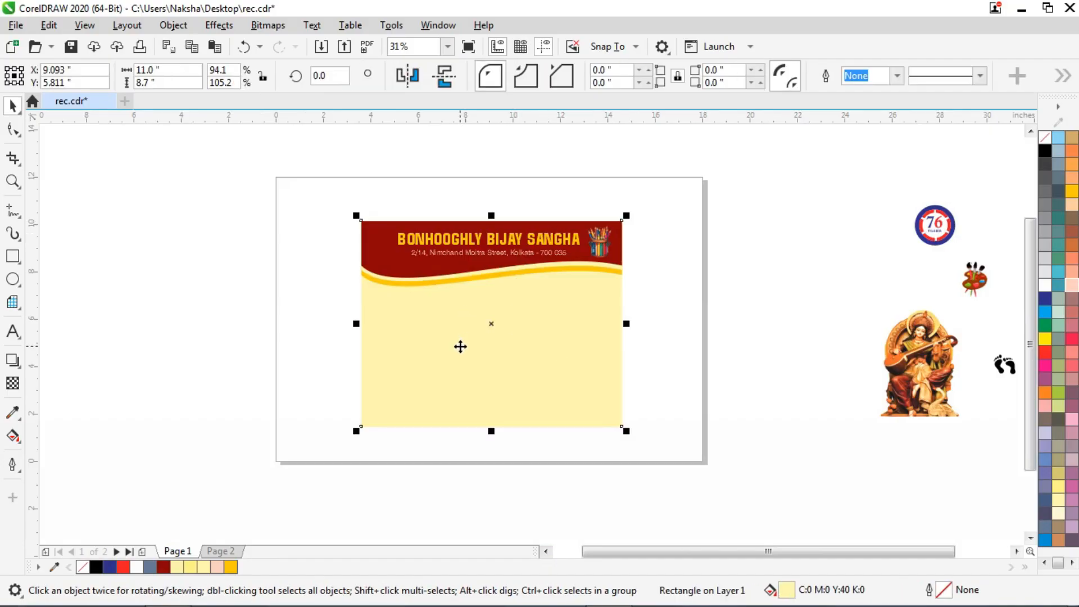
{"action": "scroll", "coordinate": [458, 344], "scroll_direction": "up", "scroll_amount": 1}
{"action": "scroll", "coordinate": [462, 327], "scroll_direction": "down", "scroll_amount": 1}
{"action": "scroll", "coordinate": [463, 328], "scroll_direction": "up", "scroll_amount": 1}
{"action": "left_click_drag", "start_coordinate": [463, 323], "coordinate": [409, 376]}
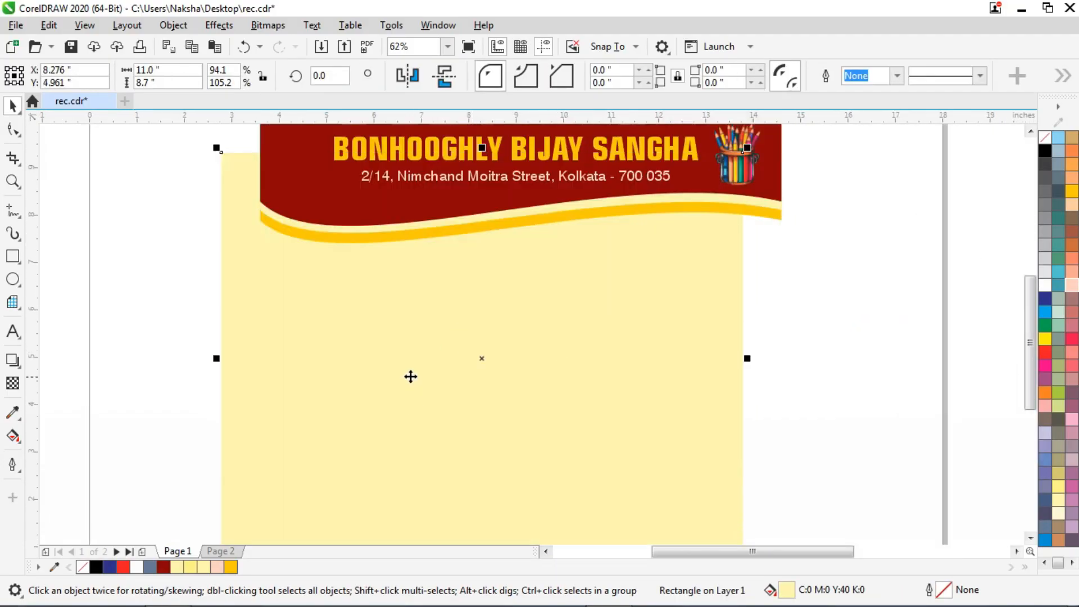
Step: Undo the background's move, add a one-step inside contour offset 0.218 inches to the pale yellow rectangle, and break it apart
{"action": "key", "text": "ctrl+z"}
{"action": "left_click", "coordinate": [15, 363]}
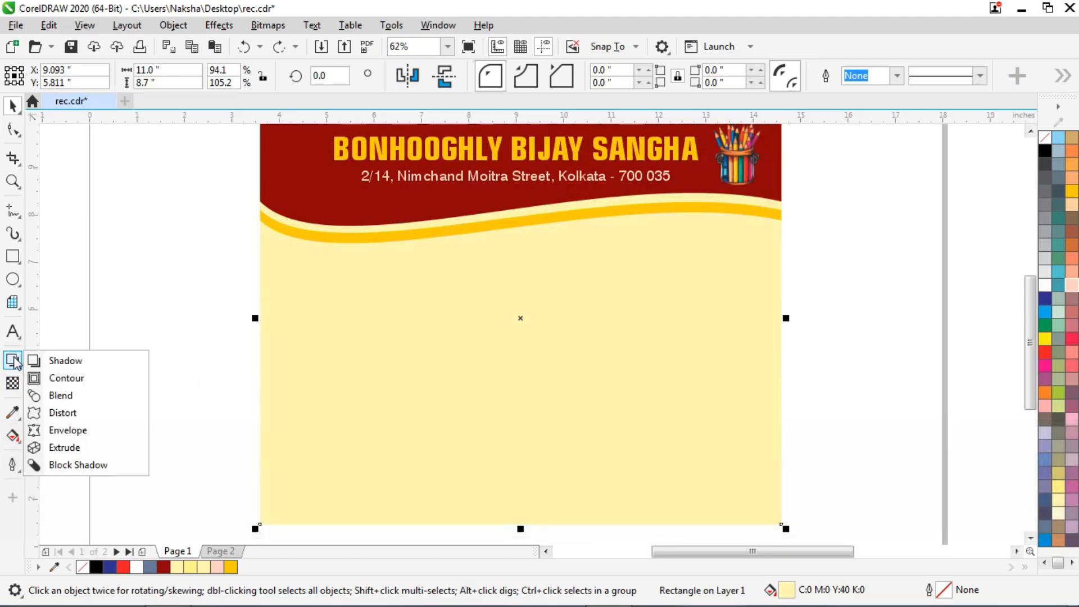
{"action": "left_click", "coordinate": [90, 381]}
{"action": "scroll", "coordinate": [332, 187], "scroll_direction": "down", "scroll_amount": 1}
{"action": "scroll", "coordinate": [315, 186], "scroll_direction": "up", "scroll_amount": 1}
{"action": "left_click_drag", "start_coordinate": [291, 193], "coordinate": [301, 209]}
{"action": "key", "text": "space"}
{"action": "scroll", "coordinate": [258, 272], "scroll_direction": "down", "scroll_amount": 1}
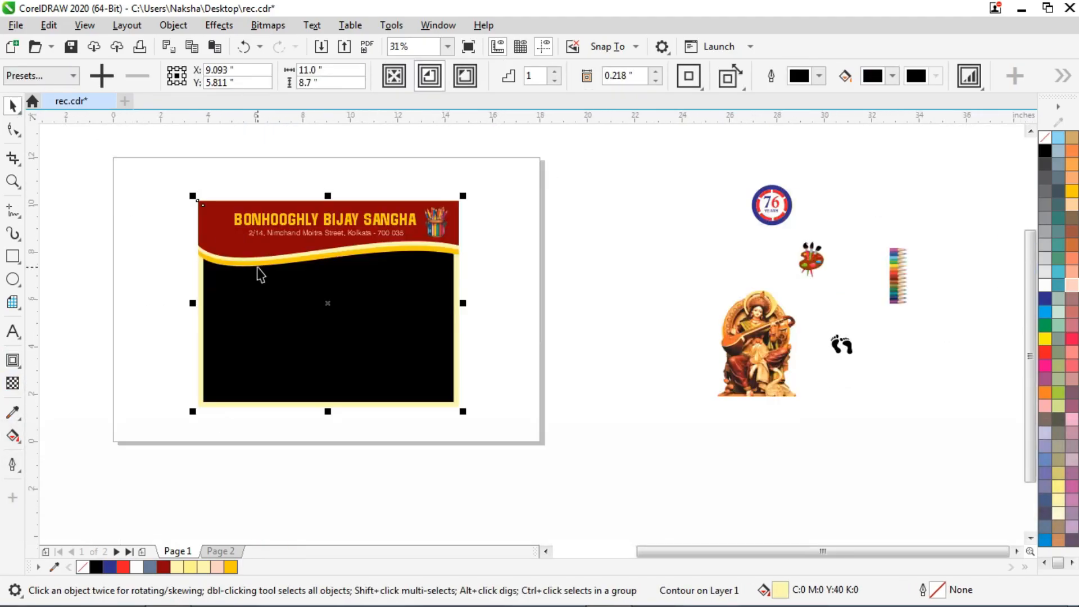
{"action": "key", "text": "ctrl"}
{"action": "key", "text": "ctrl+k"}
Step: Fill the black inner contour rectangle with Chalk pale yellow, C0 M0 Y40 K0
{"action": "left_click", "coordinate": [299, 306]}
{"action": "scroll", "coordinate": [337, 298], "scroll_direction": "up", "scroll_amount": 1}
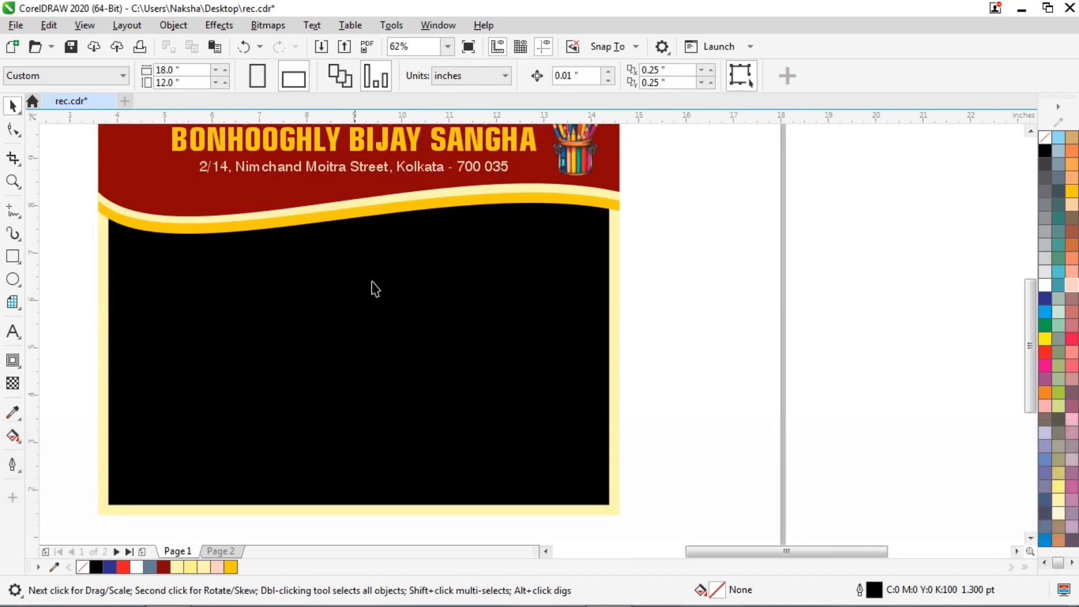
{"action": "left_click_drag", "start_coordinate": [476, 286], "coordinate": [455, 323]}
{"action": "key", "text": "ctrl+z"}
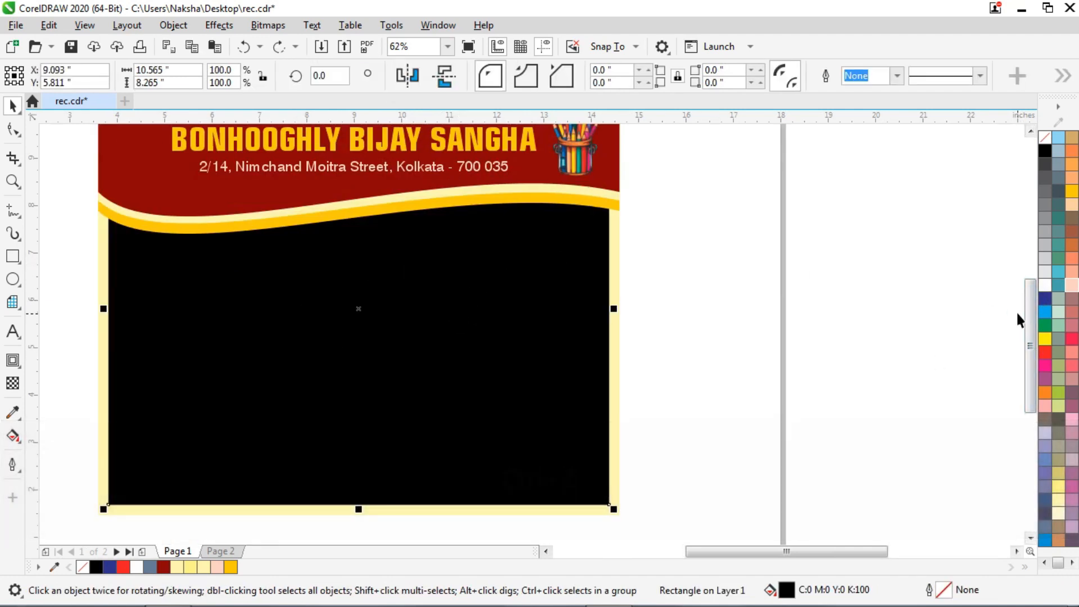
{"action": "left_click", "coordinate": [1058, 500]}
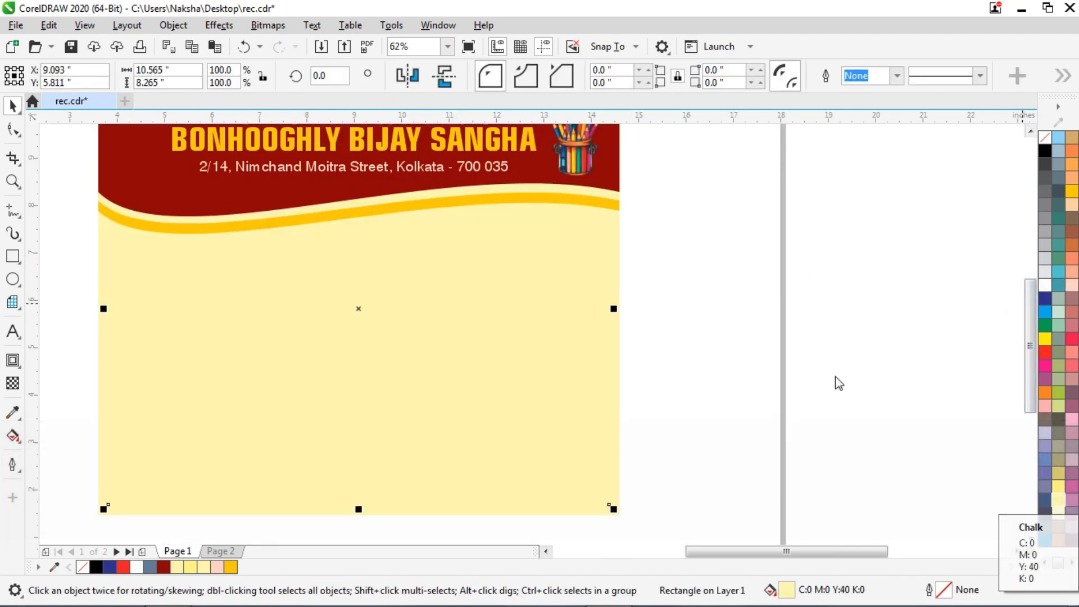
Step: Fill the outer background rectangle with the header's dark red, C0 M100 Y100 K50, as a frame
{"action": "left_click", "coordinate": [836, 376]}
{"action": "left_click_drag", "start_coordinate": [618, 228], "coordinate": [672, 224]}
{"action": "key", "text": "ctrl+z"}
{"action": "left_click", "coordinate": [163, 567]}
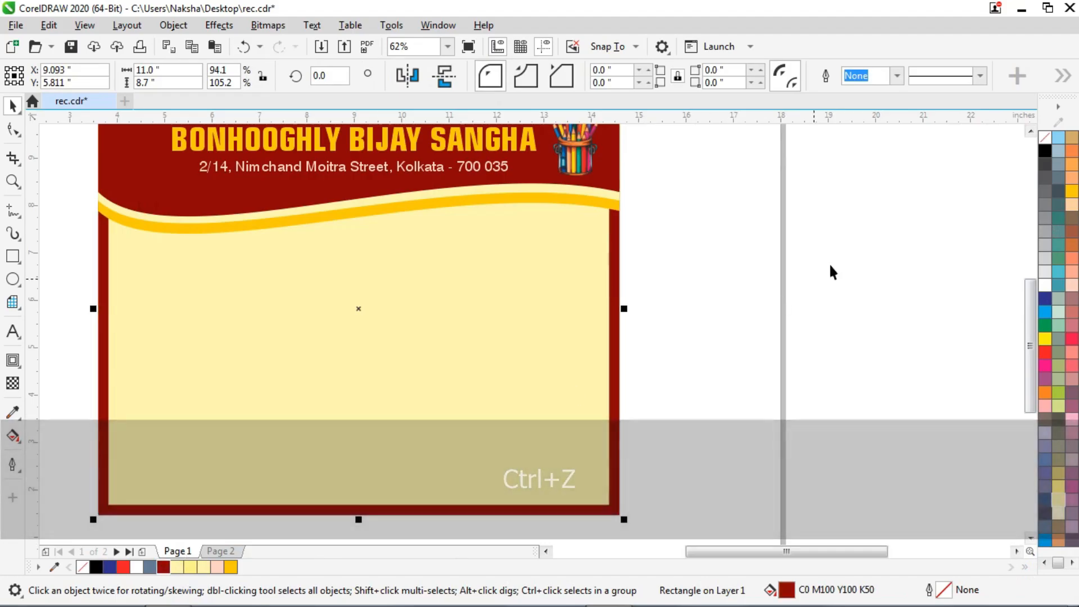
{"action": "left_click", "coordinate": [831, 265]}
Step: Examine where the dark red frame meets the header's golden wave at the layout's right edge
{"action": "scroll", "coordinate": [624, 309], "scroll_direction": "down", "scroll_amount": 1}
{"action": "scroll", "coordinate": [366, 256], "scroll_direction": "up", "scroll_amount": 2}
{"action": "scroll", "coordinate": [350, 266], "scroll_direction": "down", "scroll_amount": 2}
{"action": "scroll", "coordinate": [618, 264], "scroll_direction": "up", "scroll_amount": 3}
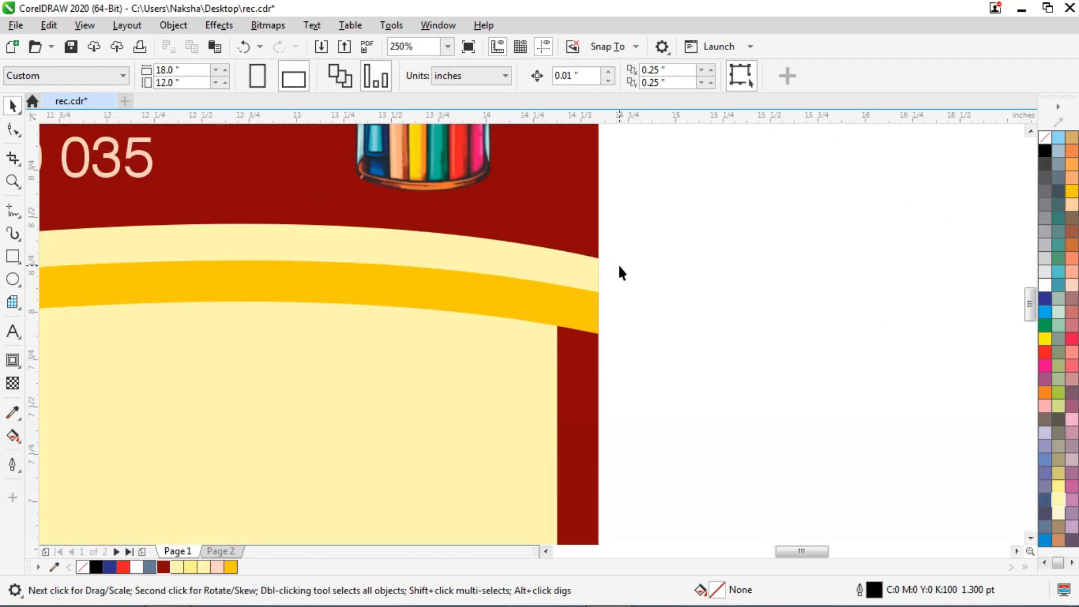
{"action": "scroll", "coordinate": [616, 261], "scroll_direction": "down", "scroll_amount": 2}
{"action": "scroll", "coordinate": [551, 379], "scroll_direction": "down", "scroll_amount": 1}
{"action": "scroll", "coordinate": [534, 337], "scroll_direction": "up", "scroll_amount": 1}
{"action": "scroll", "coordinate": [532, 338], "scroll_direction": "down", "scroll_amount": 1}
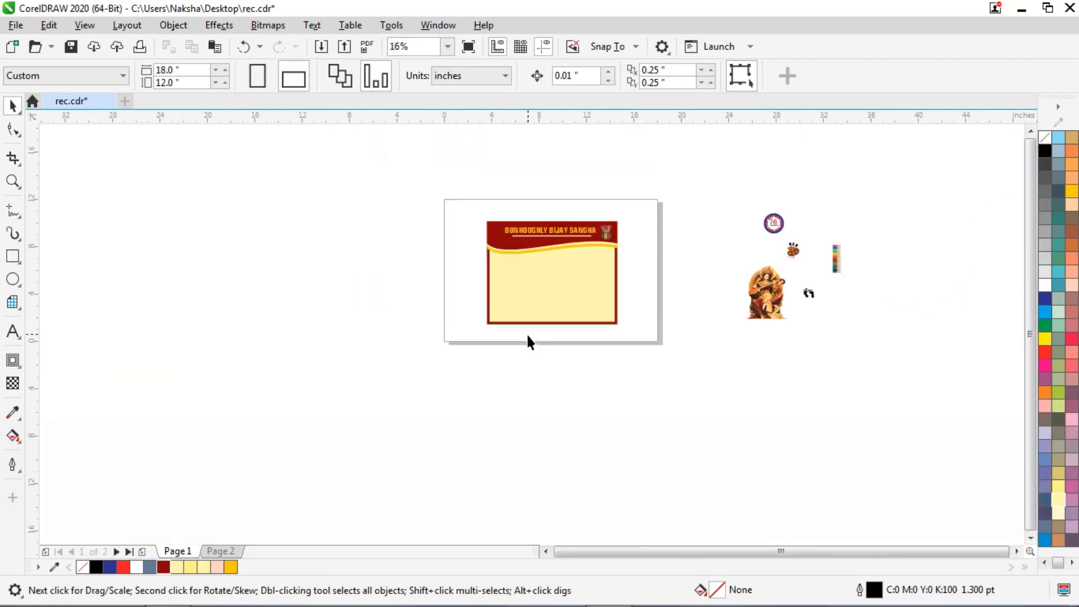
Step: Place the goddess image at the layout's lower right corner, scaled down to 2.09 by 2.834 inches
{"action": "left_click_drag", "start_coordinate": [895, 364], "coordinate": [565, 350]}
{"action": "scroll", "coordinate": [564, 349], "scroll_direction": "up", "scroll_amount": 1}
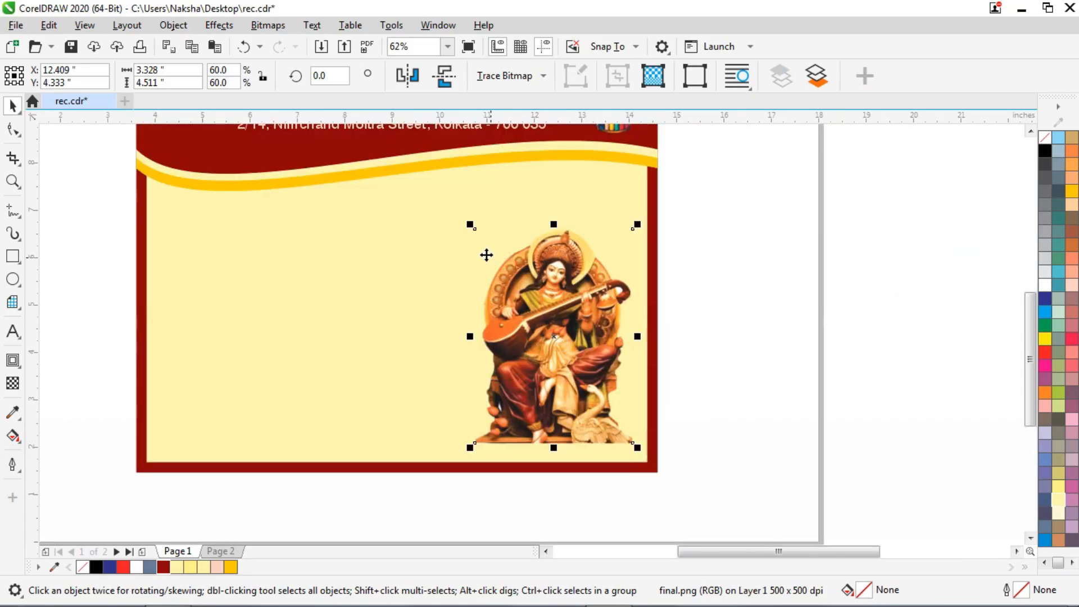
{"action": "left_click_drag", "start_coordinate": [471, 222], "coordinate": [529, 305]}
{"action": "left_click_drag", "start_coordinate": [577, 374], "coordinate": [597, 394]}
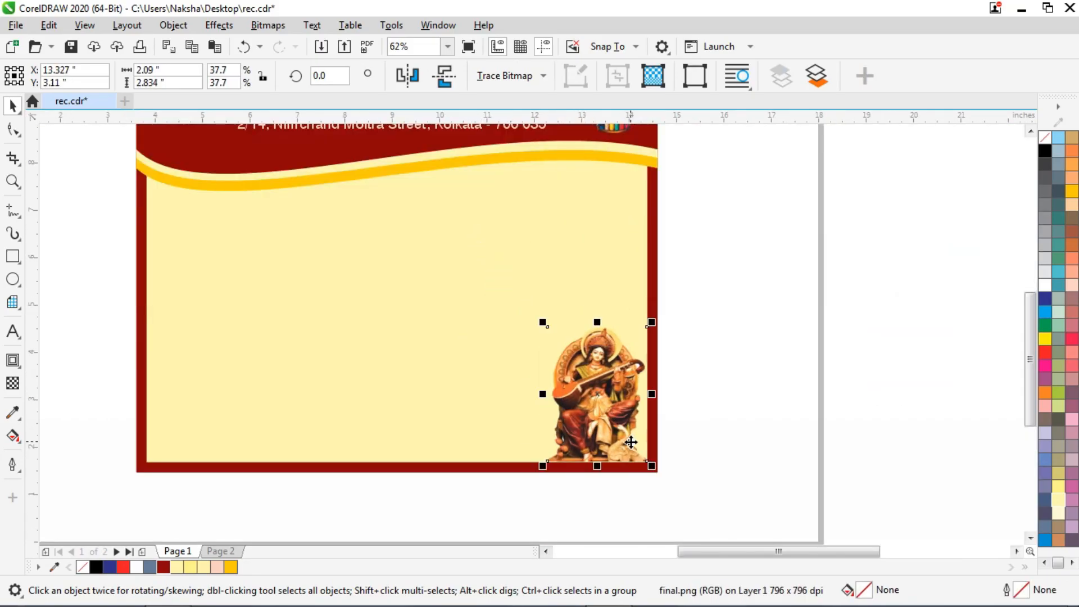
Step: PowerClip the goddess image inside the inner pale yellow rectangle and nudge the clipped rectangle slightly to the left
{"action": "scroll", "coordinate": [599, 363], "scroll_direction": "up", "scroll_amount": 1}
{"action": "right_click", "coordinate": [580, 254]}
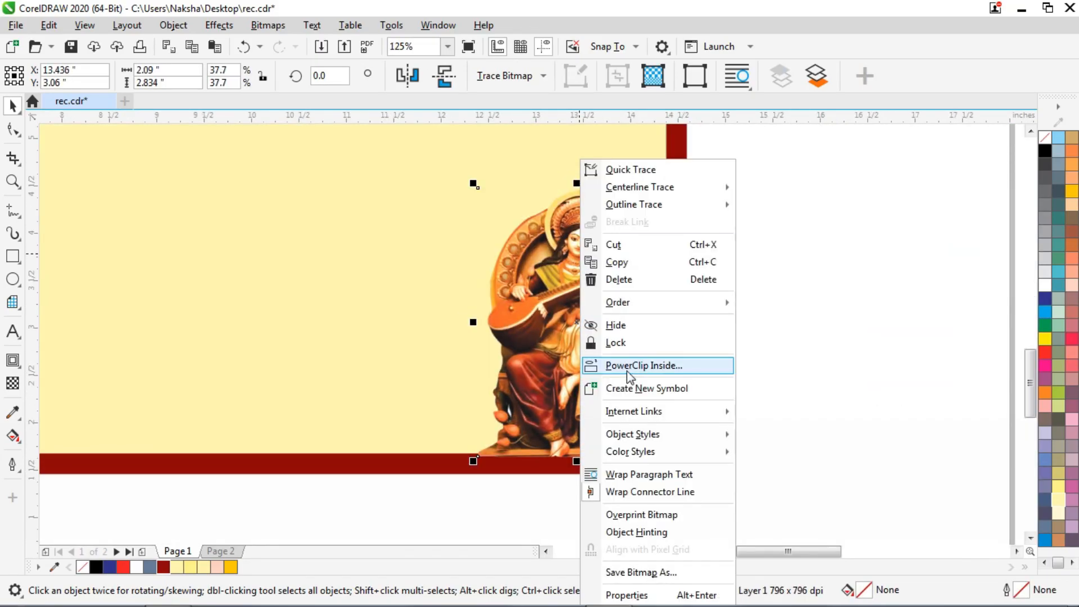
{"action": "left_click", "coordinate": [629, 368]}
{"action": "left_click", "coordinate": [450, 332]}
{"action": "left_click", "coordinate": [911, 279]}
{"action": "left_click", "coordinate": [597, 312]}
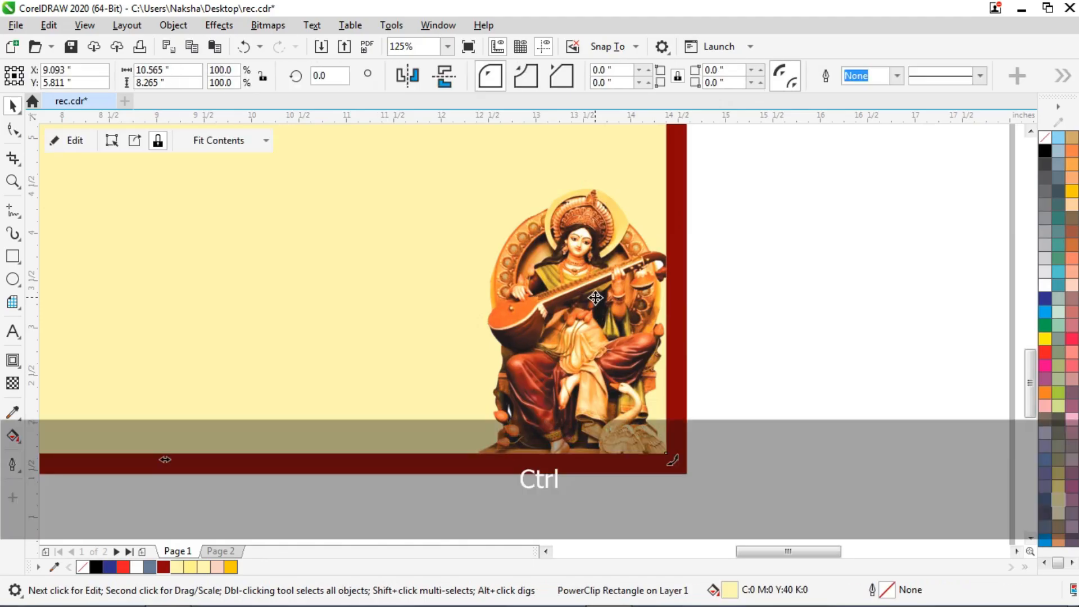
{"action": "key", "text": "Left"}
{"action": "left_click", "coordinate": [783, 277]}
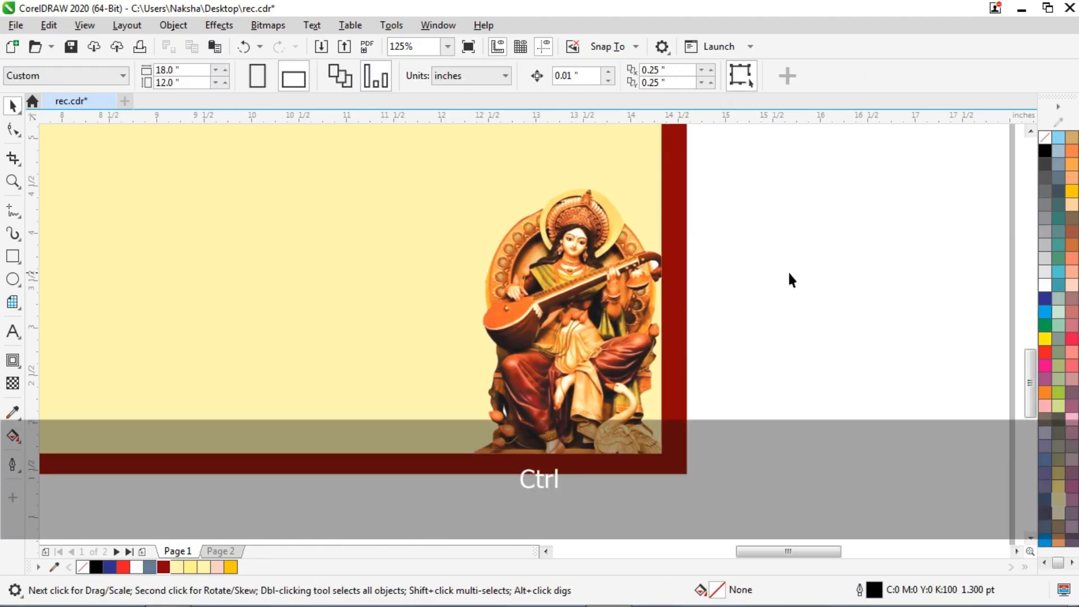
Step: Place the round 76 Years emblem in the pale yellow area's upper right corner, just below the header wave
{"action": "scroll", "coordinate": [746, 274], "scroll_direction": "down", "scroll_amount": 5}
{"action": "scroll", "coordinate": [646, 244], "scroll_direction": "down", "scroll_amount": 1}
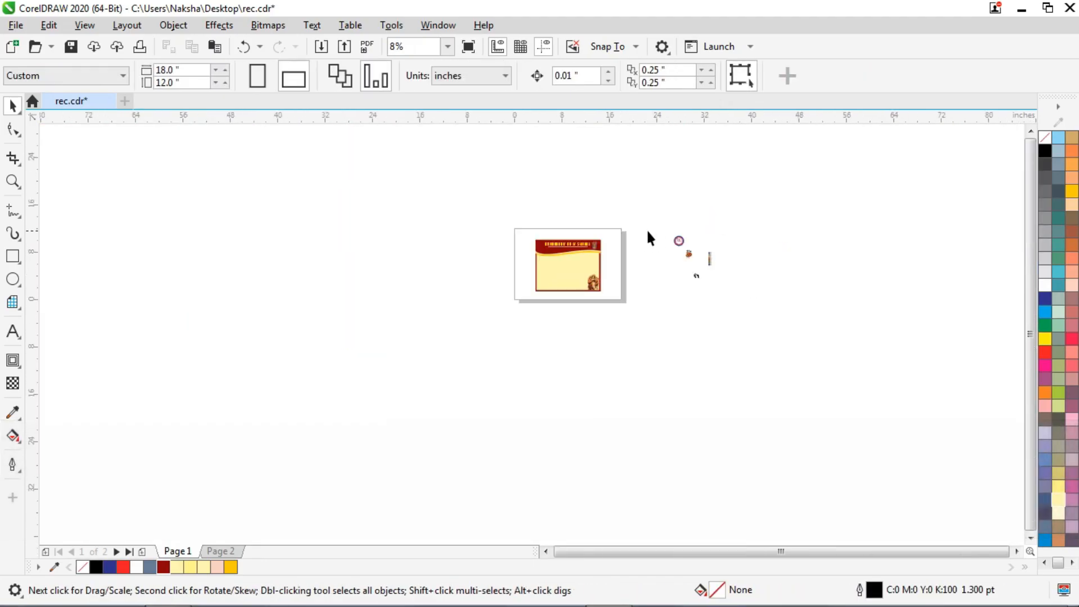
{"action": "scroll", "coordinate": [648, 241], "scroll_direction": "up", "scroll_amount": 1}
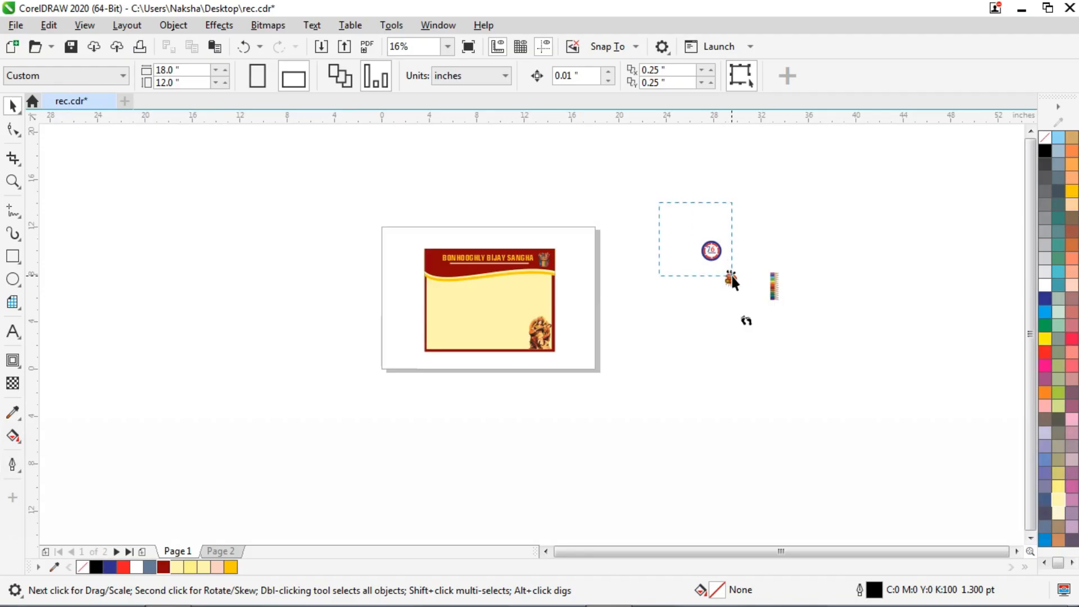
{"action": "left_click_drag", "start_coordinate": [732, 275], "coordinate": [732, 276]}
{"action": "left_click_drag", "start_coordinate": [712, 248], "coordinate": [535, 286]}
{"action": "scroll", "coordinate": [537, 269], "scroll_direction": "up", "scroll_amount": 2}
{"action": "left_click_drag", "start_coordinate": [520, 338], "coordinate": [542, 326]}
{"action": "scroll", "coordinate": [594, 309], "scroll_direction": "up", "scroll_amount": 1}
{"action": "key", "text": "Right"}
{"action": "key", "text": "Right"}
{"action": "key", "text": "Right"}
{"action": "key", "text": "Right"}
{"action": "key", "text": "Right"}
{"action": "key", "text": "Down"}
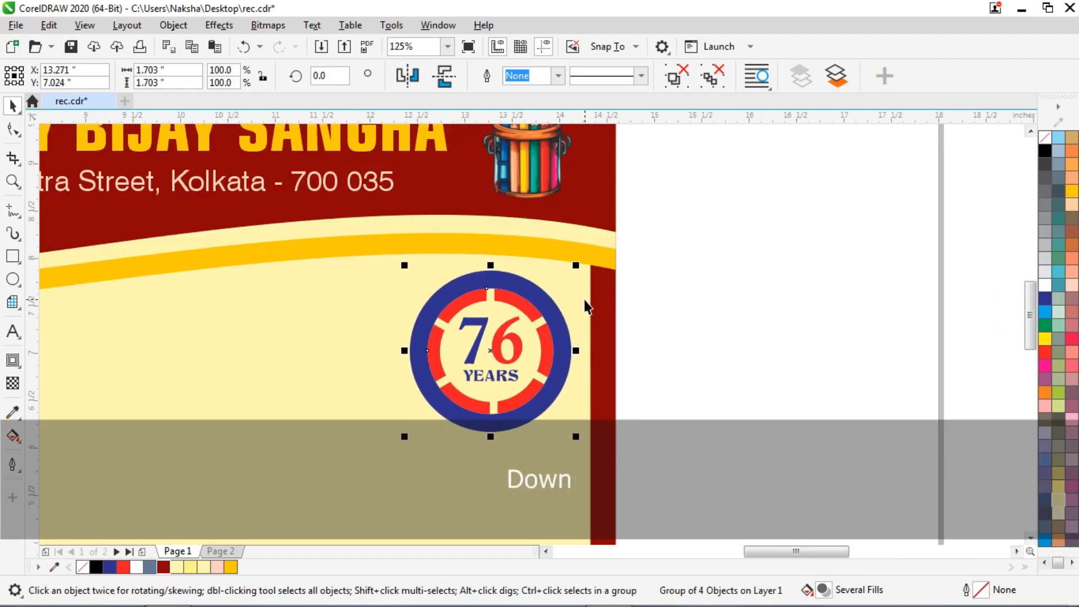
{"action": "key", "text": "Left"}
{"action": "key", "text": "Escape"}
Step: Place the paint palette image in the pale yellow area's upper left corner, below the wave, and adjust its size slightly
{"action": "scroll", "coordinate": [619, 284], "scroll_direction": "down", "scroll_amount": 4}
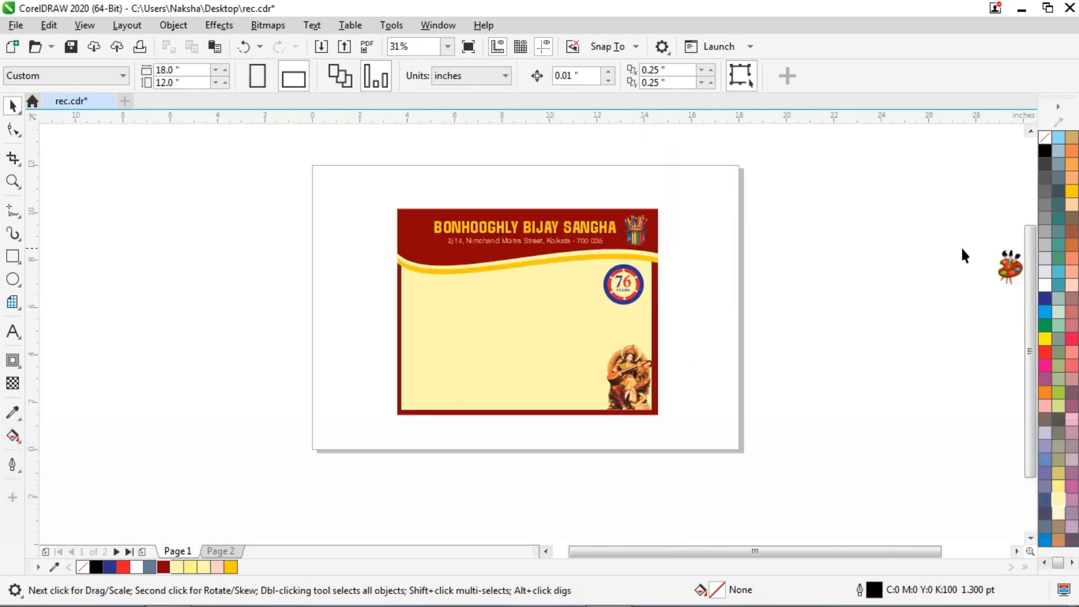
{"action": "left_click_drag", "start_coordinate": [1010, 267], "coordinate": [403, 289]}
{"action": "scroll", "coordinate": [403, 289], "scroll_direction": "up", "scroll_amount": 2}
{"action": "left_click_drag", "start_coordinate": [469, 398], "coordinate": [478, 411]}
{"action": "left_click_drag", "start_coordinate": [433, 322], "coordinate": [425, 319]}
{"action": "scroll", "coordinate": [412, 310], "scroll_direction": "down", "scroll_amount": 1}
{"action": "scroll", "coordinate": [412, 283], "scroll_direction": "up", "scroll_amount": 1}
{"action": "left_click", "coordinate": [192, 307]}
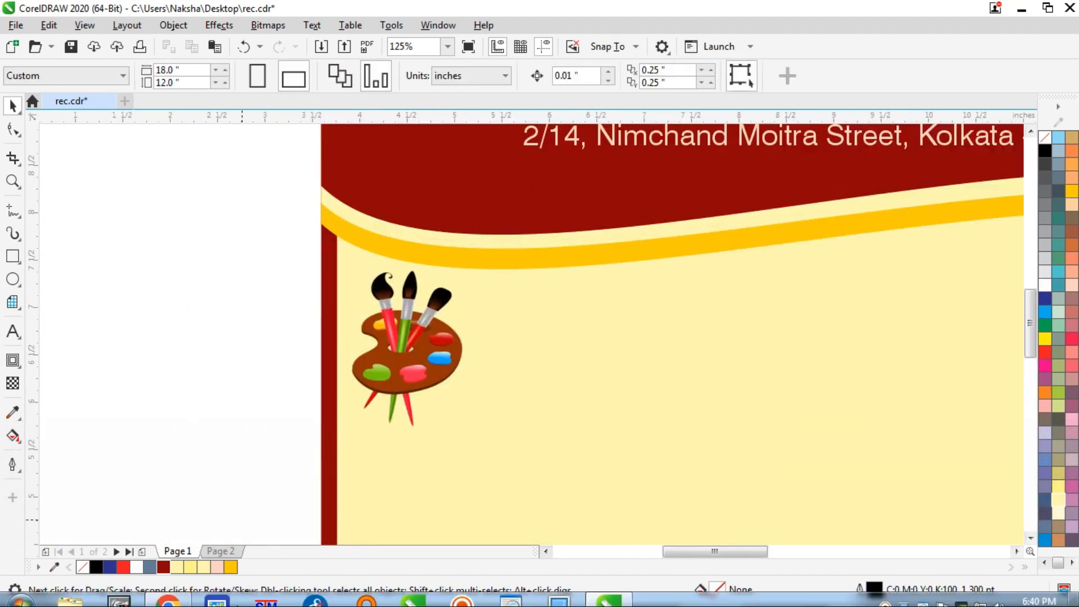
Step: Place the black footprints at the header's left end, nudging them left to X 4.578, Y 8.612 inches
{"action": "scroll", "coordinate": [281, 231], "scroll_direction": "down", "scroll_amount": 2}
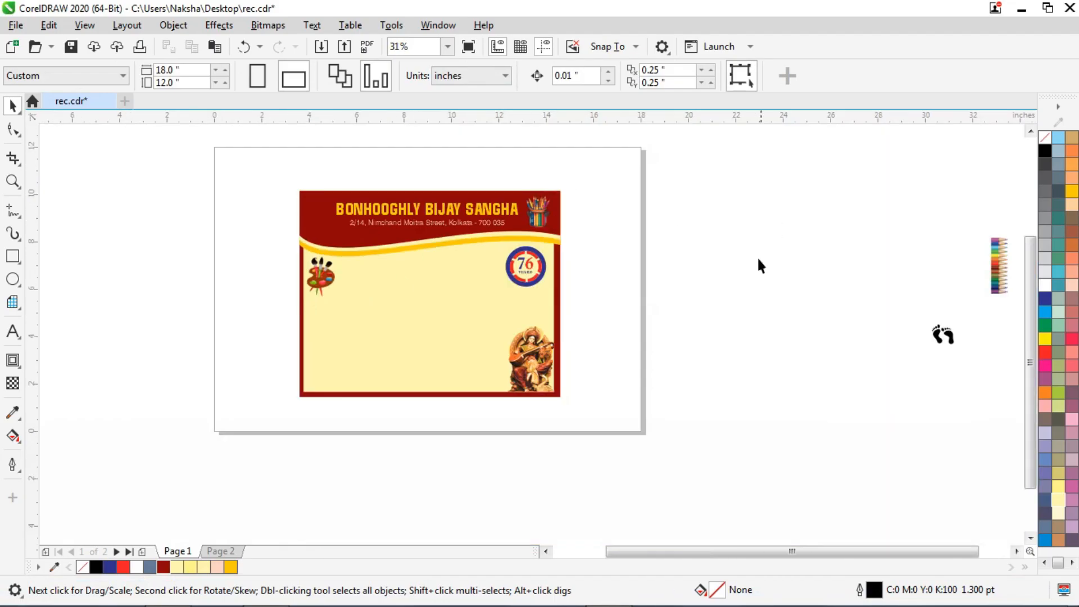
{"action": "left_click_drag", "start_coordinate": [882, 365], "coordinate": [882, 365]}
{"action": "left_click_drag", "start_coordinate": [937, 324], "coordinate": [319, 216]}
{"action": "scroll", "coordinate": [319, 216], "scroll_direction": "up", "scroll_amount": 2}
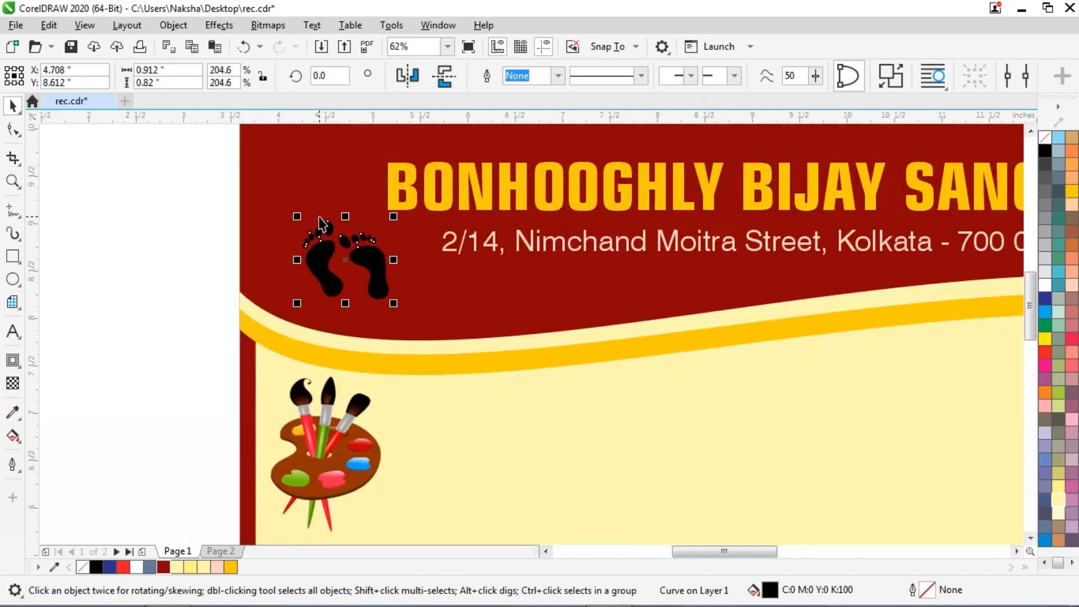
{"action": "key", "text": "F12"}
{"action": "left_click", "coordinate": [148, 280]}
{"action": "scroll", "coordinate": [268, 238], "scroll_direction": "up", "scroll_amount": 1}
{"action": "left_click_drag", "start_coordinate": [522, 404], "coordinate": [523, 403]}
{"action": "key", "text": "Left"}
{"action": "key", "text": "Left"}
{"action": "key", "text": "Left"}
{"action": "key", "text": "Left"}
{"action": "key", "text": "Left"}
{"action": "key", "text": "Left"}
{"action": "key", "text": "Left"}
{"action": "key", "text": "Left"}
{"action": "key", "text": "Left"}
{"action": "key", "text": "Left"}
{"action": "key", "text": "Left"}
{"action": "key", "text": "Left"}
{"action": "key", "text": "Left"}
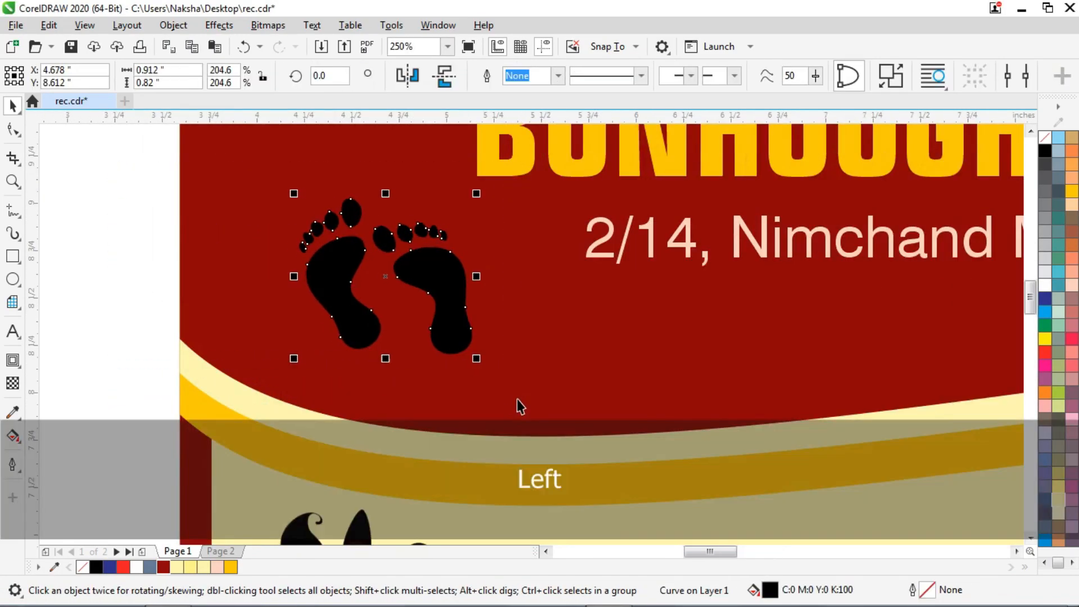
Step: Apply a linear fountain fill to the footprints, running from pink at the toes to blue at the heels
{"action": "left_click", "coordinate": [1060, 393]}
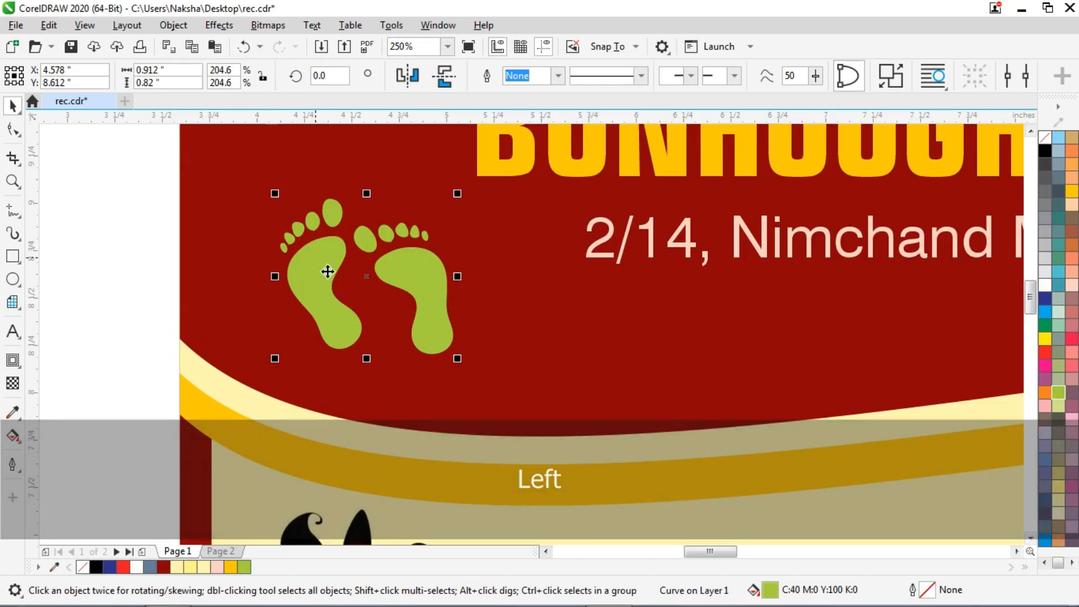
{"action": "left_click", "coordinate": [13, 436]}
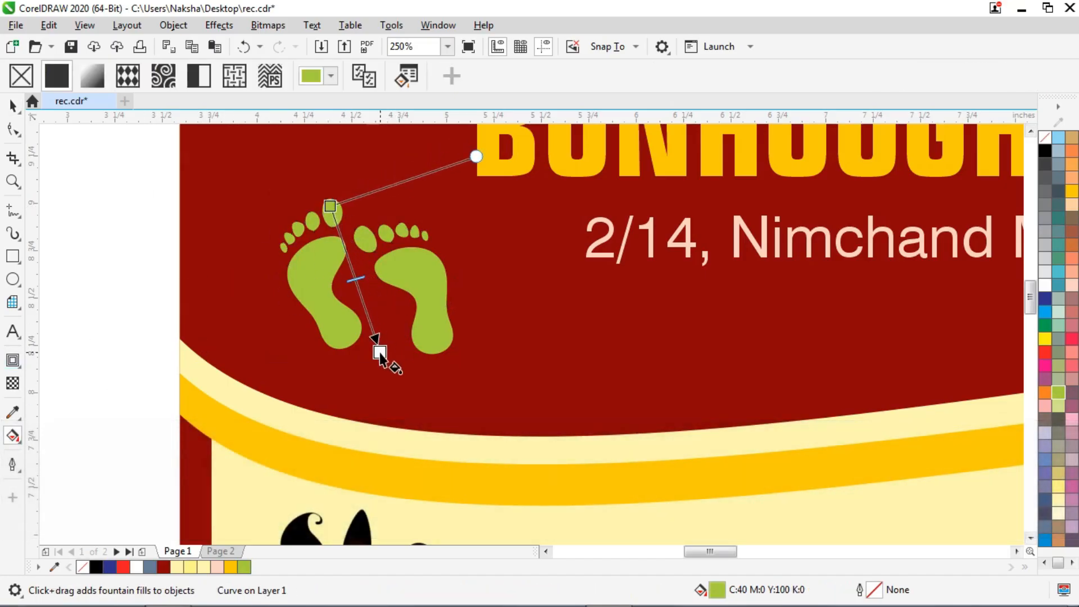
{"action": "left_click_drag", "start_coordinate": [380, 352], "coordinate": [380, 353]}
{"action": "left_click", "coordinate": [1046, 299]}
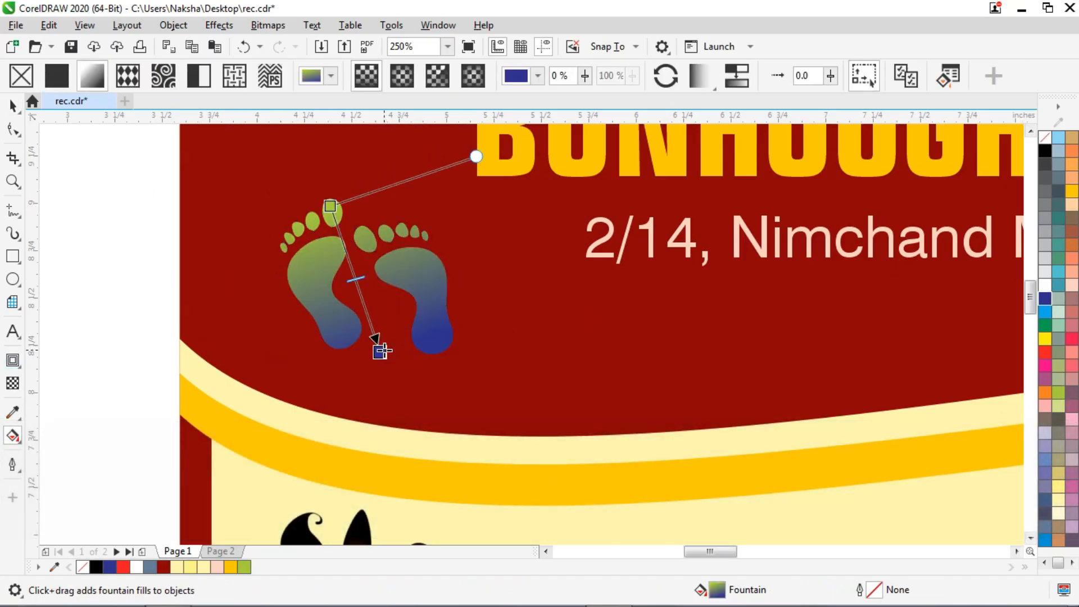
{"action": "left_click", "coordinate": [331, 206]}
{"action": "left_click", "coordinate": [1045, 366]}
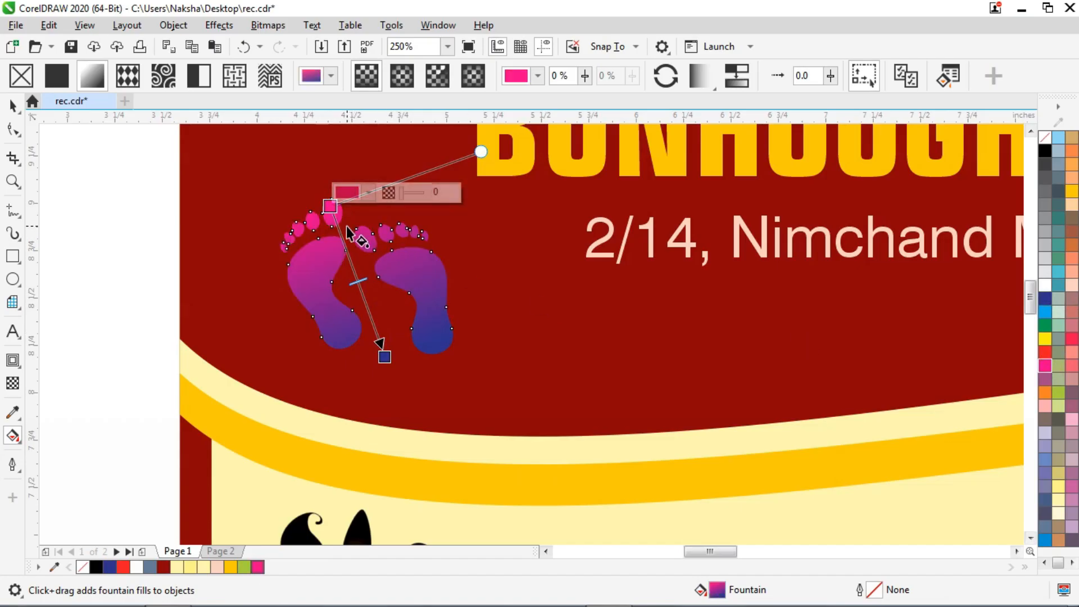
Step: Add golden yellow and red colour stops to the footprints' gradient and reposition its stops and start and end points
{"action": "double_click", "coordinate": [346, 246]}
{"action": "left_click", "coordinate": [1072, 192]}
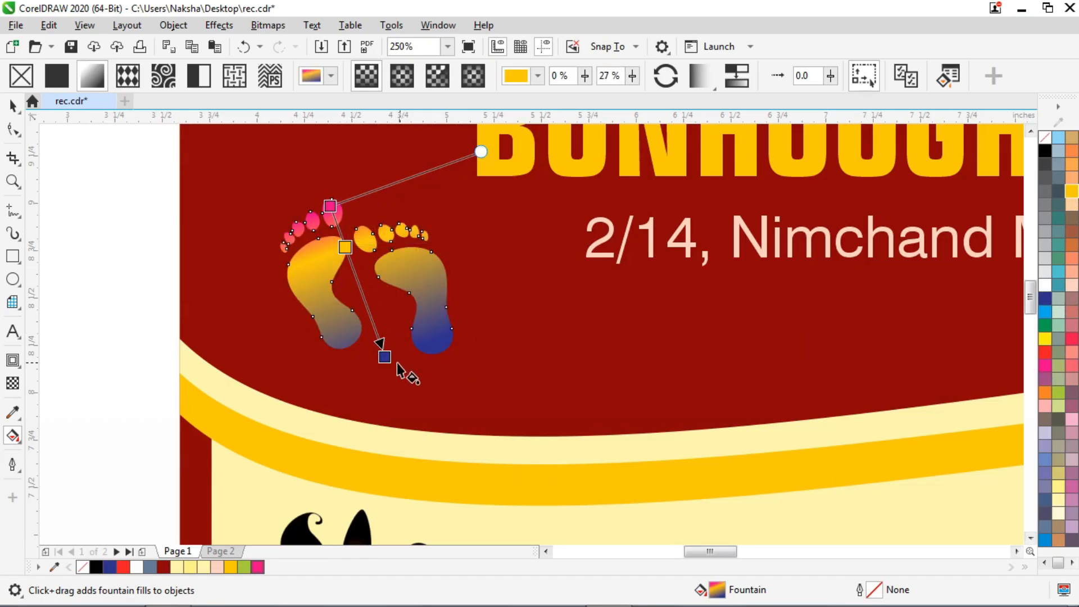
{"action": "left_click", "coordinate": [1047, 354]}
{"action": "left_click_drag", "start_coordinate": [395, 361], "coordinate": [396, 346]}
{"action": "left_click_drag", "start_coordinate": [369, 285], "coordinate": [374, 298]}
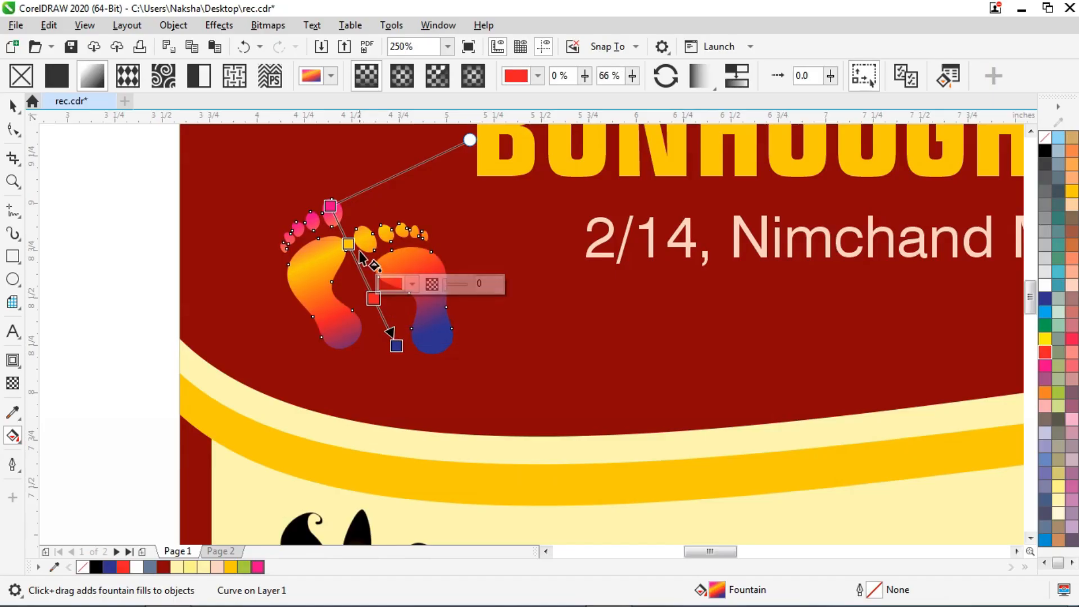
{"action": "left_click_drag", "start_coordinate": [349, 248], "coordinate": [354, 256]}
{"action": "left_click_drag", "start_coordinate": [331, 207], "coordinate": [336, 229]}
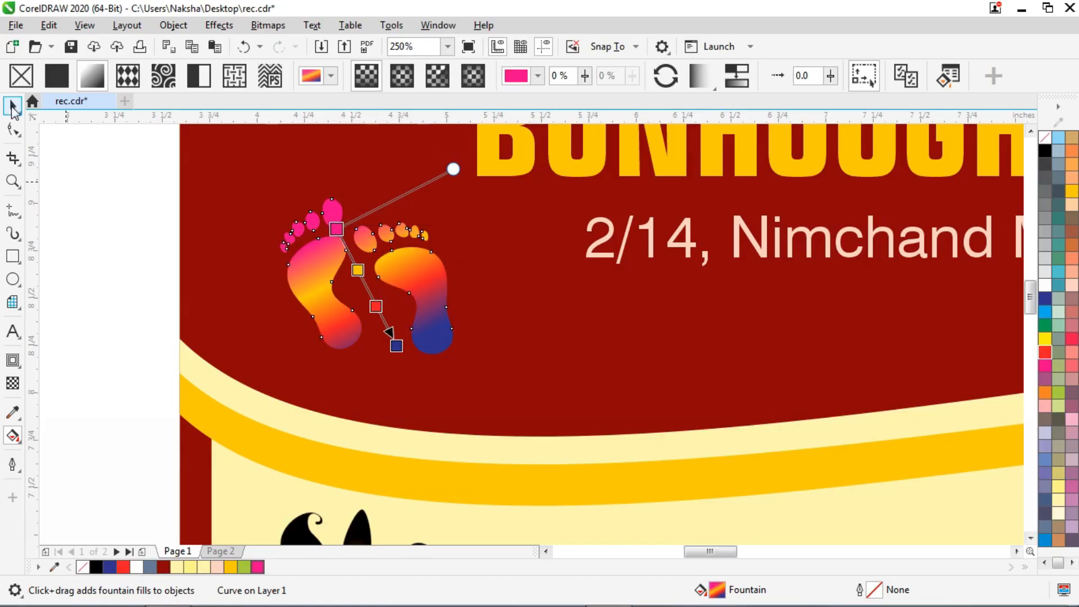
{"action": "left_click", "coordinate": [13, 107]}
{"action": "left_click", "coordinate": [113, 185]}
Step: Add bold two-line artistic text reading ৭৬ and এ in 13 pt STM-BNT-Arjun at the header's left end
{"action": "scroll", "coordinate": [439, 285], "scroll_direction": "down", "scroll_amount": 1}
{"action": "scroll", "coordinate": [382, 272], "scroll_direction": "up", "scroll_amount": 1}
{"action": "scroll", "coordinate": [425, 302], "scroll_direction": "down", "scroll_amount": 1}
{"action": "scroll", "coordinate": [377, 189], "scroll_direction": "up", "scroll_amount": 2}
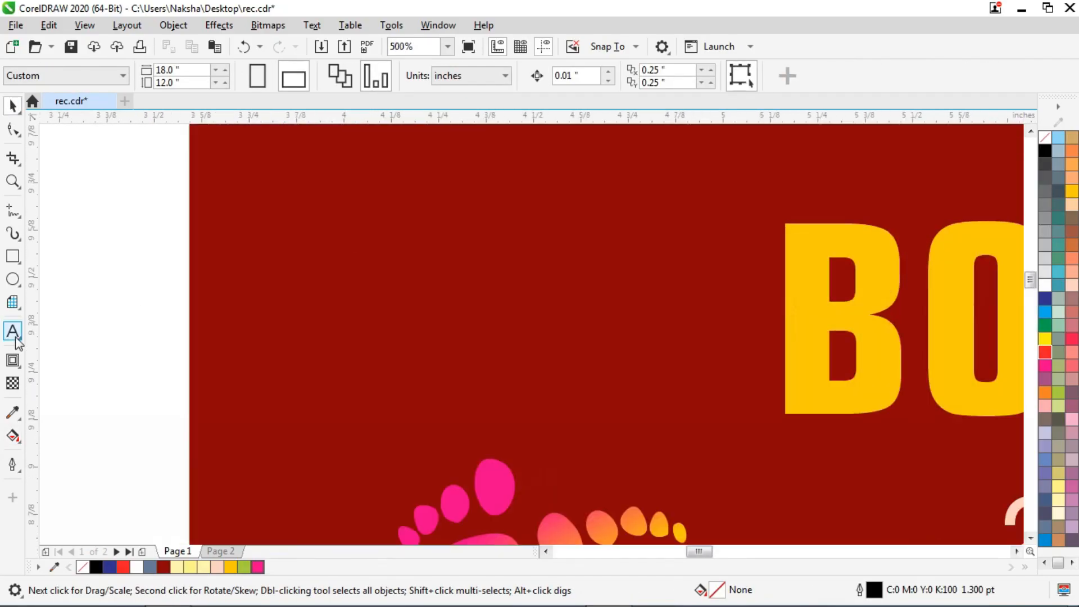
{"action": "left_click", "coordinate": [13, 333]}
{"action": "left_click", "coordinate": [349, 305]}
{"action": "key", "text": "ctrl+v"}
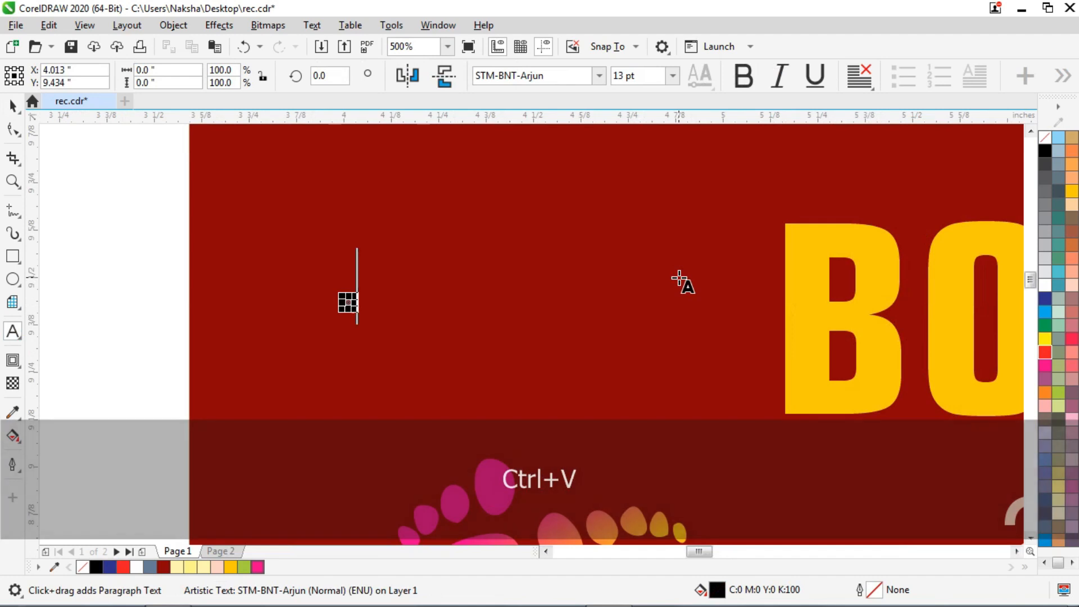
{"action": "type", "text": "76"}
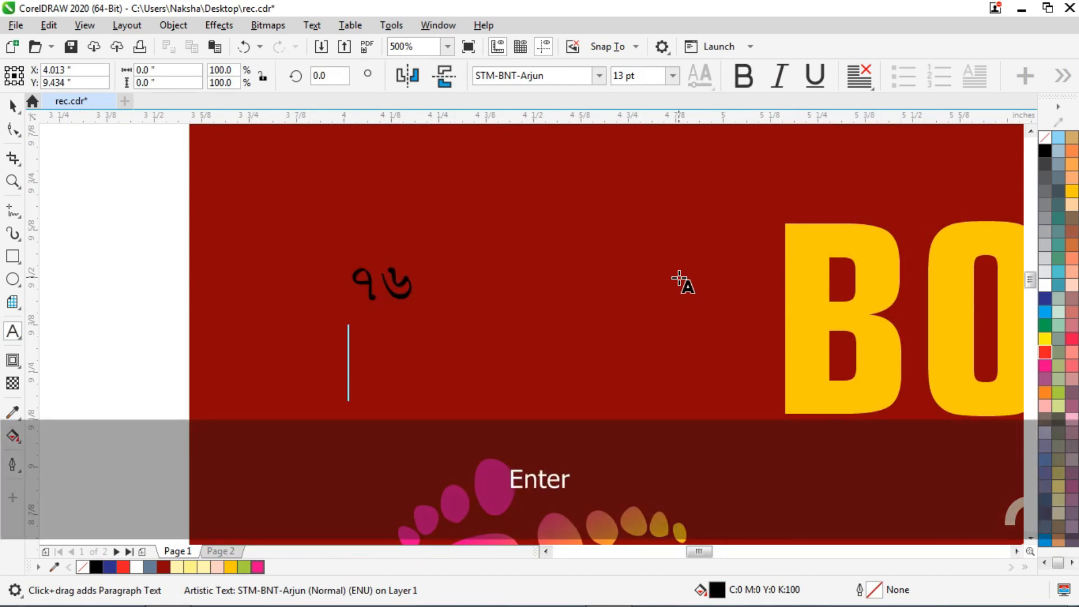
{"action": "key", "text": "Escape"}
{"action": "left_click", "coordinate": [744, 76]}
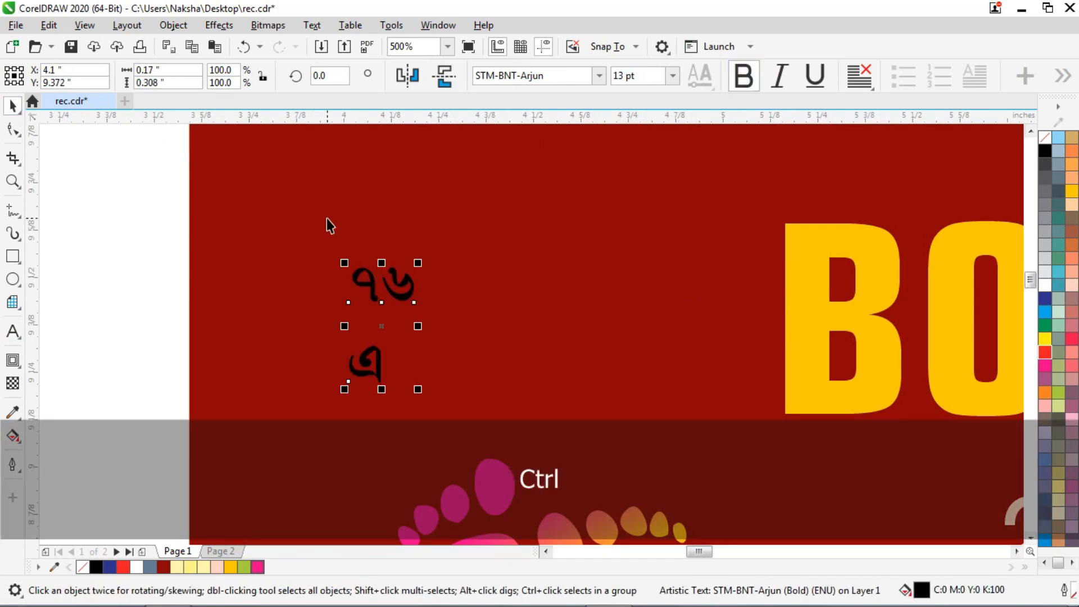
Step: Break the text lines apart, enlarge ৭৬ to 0.872 by 0.492 inches and place it above the footprints
{"action": "key", "text": "ctrl+k"}
{"action": "scroll", "coordinate": [472, 303], "scroll_direction": "down", "scroll_amount": 2}
{"action": "left_click_drag", "start_coordinate": [476, 265], "coordinate": [542, 235]}
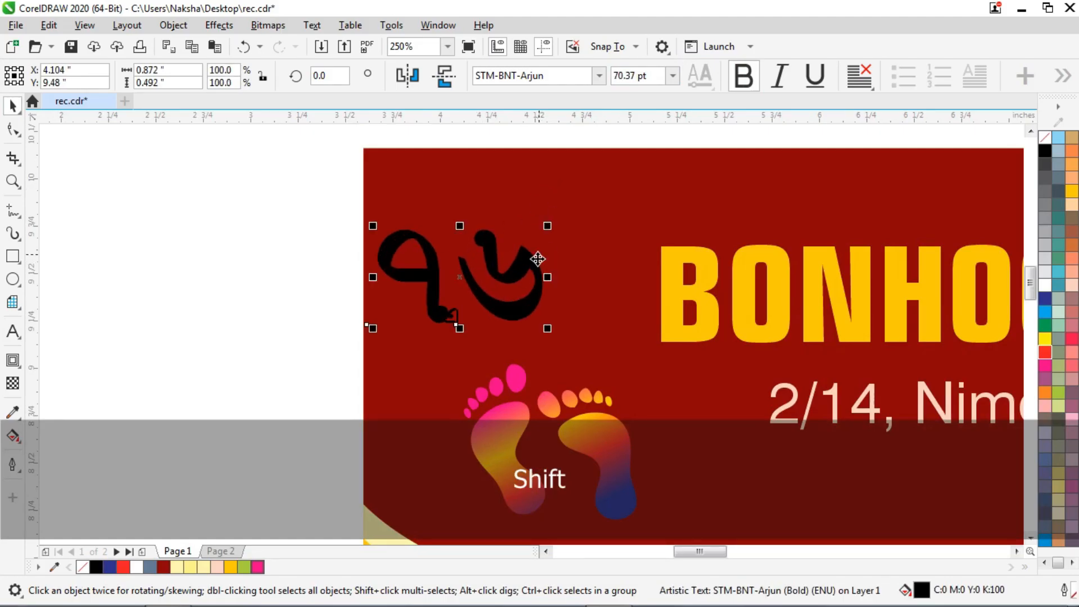
{"action": "left_click_drag", "start_coordinate": [524, 274], "coordinate": [597, 296]}
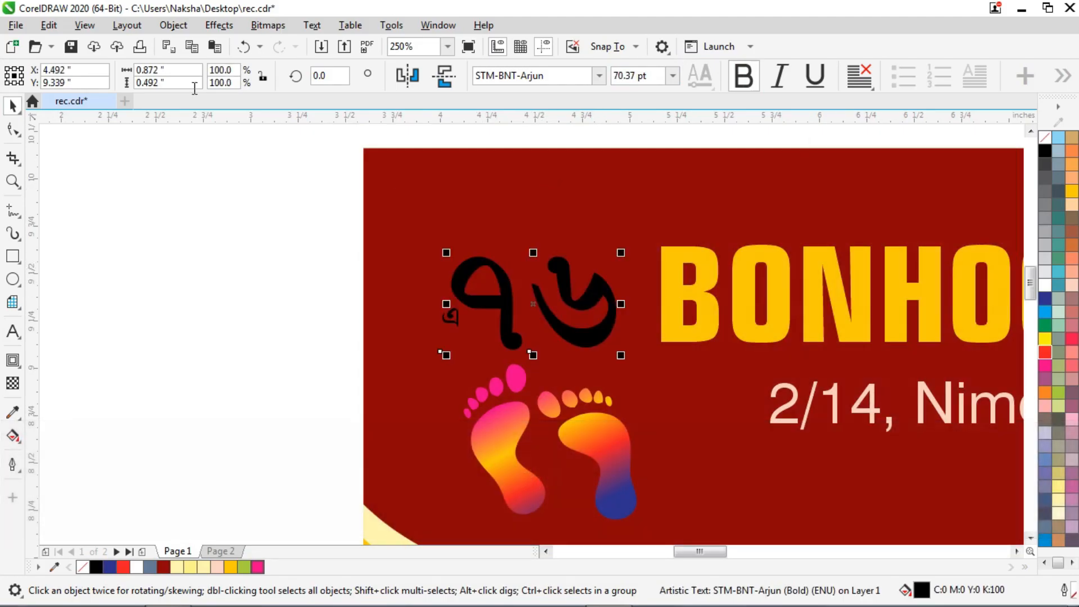
Step: Copy the footprints' gradient fill onto the ৭৬ text
{"action": "left_click", "coordinate": [52, 25]}
{"action": "left_click", "coordinate": [101, 137]}
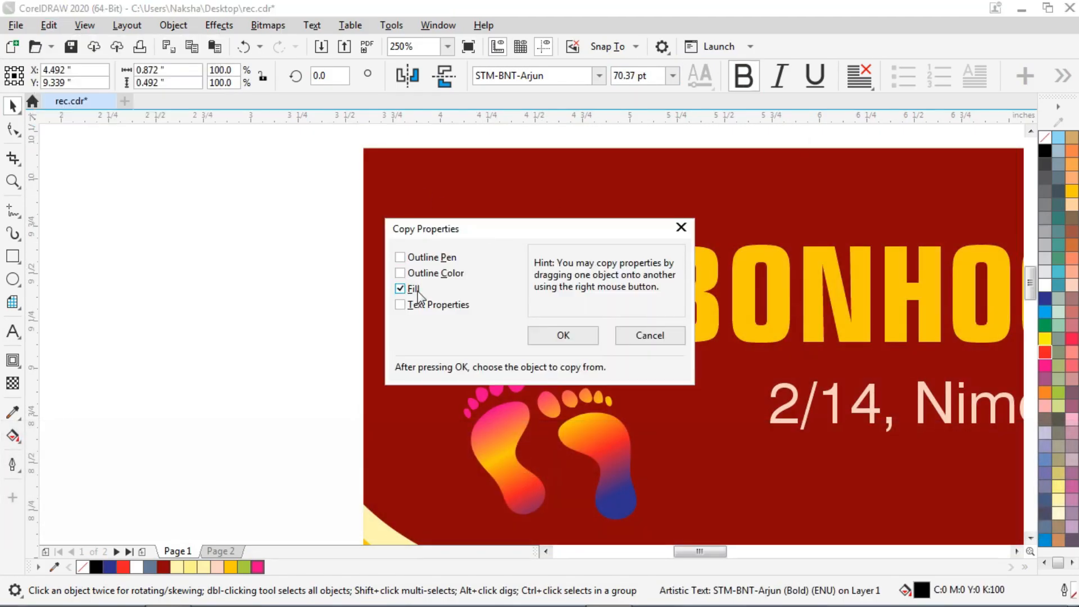
{"action": "left_click", "coordinate": [565, 336]}
{"action": "left_click", "coordinate": [573, 427]}
Step: Place the এ letter beside the left footprint, enlarge it to 0.349 by 0.359 inches and rotate it 11.88 degrees
{"action": "left_click_drag", "start_coordinate": [455, 320], "coordinate": [429, 424]}
{"action": "scroll", "coordinate": [463, 295], "scroll_direction": "down", "scroll_amount": 1}
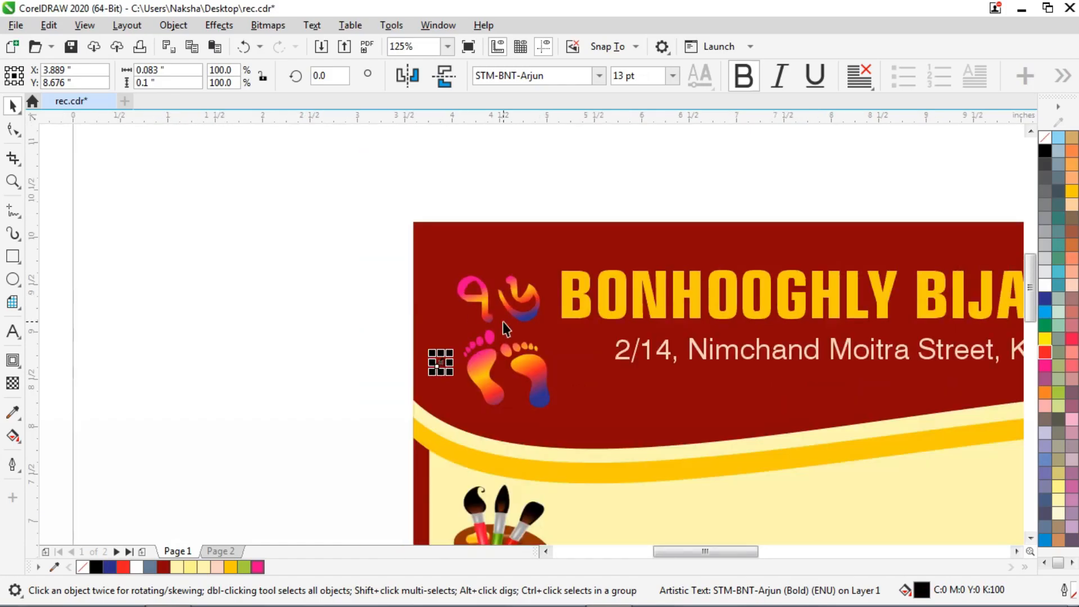
{"action": "scroll", "coordinate": [532, 327], "scroll_direction": "up", "scroll_amount": 1}
{"action": "left_click_drag", "start_coordinate": [530, 418], "coordinate": [564, 400]}
{"action": "left_click", "coordinate": [357, 402]}
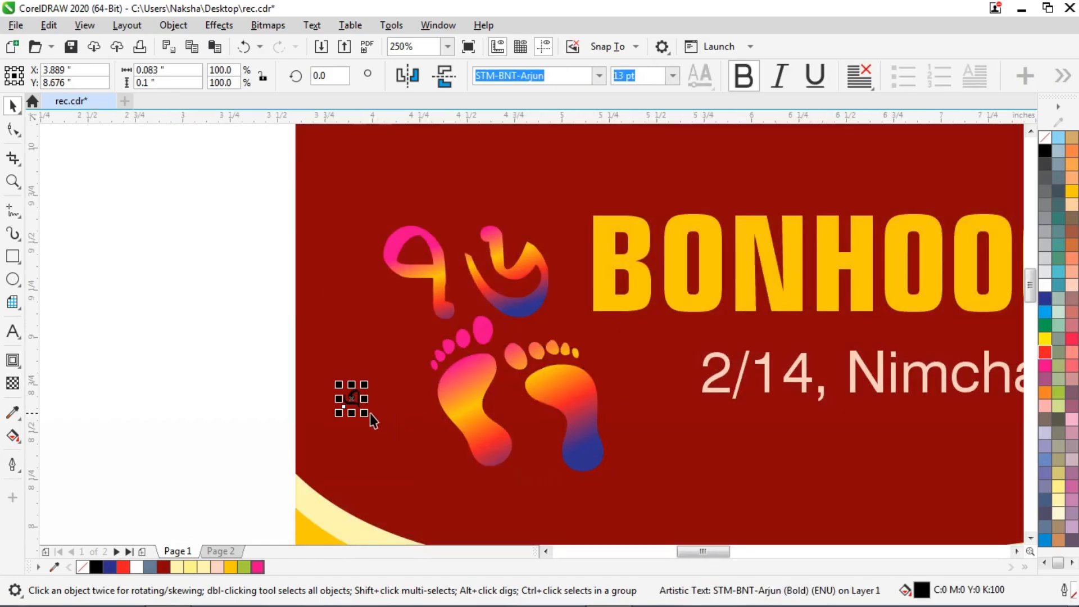
{"action": "left_click_drag", "start_coordinate": [398, 434], "coordinate": [441, 466]}
{"action": "left_click", "coordinate": [416, 434]}
{"action": "key", "text": "Escape"}
{"action": "left_click", "coordinate": [411, 388]}
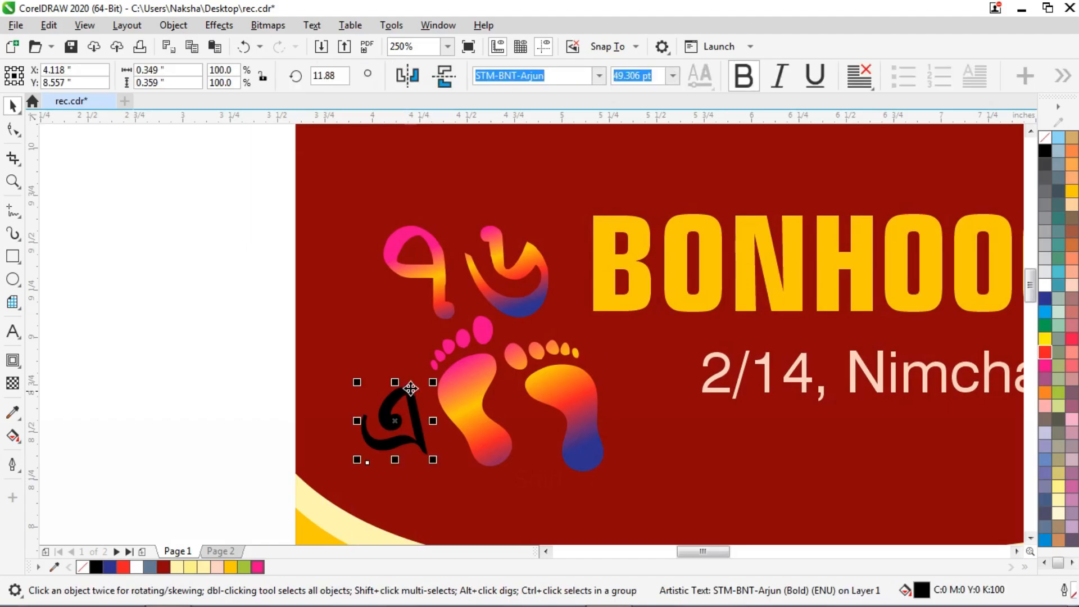
Step: Copy the footprints' gradient fill onto the এ letter
{"action": "left_click", "coordinate": [48, 25]}
{"action": "left_click", "coordinate": [77, 135]}
{"action": "left_click", "coordinate": [564, 335]}
{"action": "left_click", "coordinate": [446, 382]}
{"action": "left_click_drag", "start_coordinate": [412, 402], "coordinate": [413, 403]}
Step: Shift ৭৬ slightly to the left and group it with the এ letter and the footprints
{"action": "scroll", "coordinate": [401, 340], "scroll_direction": "down", "scroll_amount": 1}
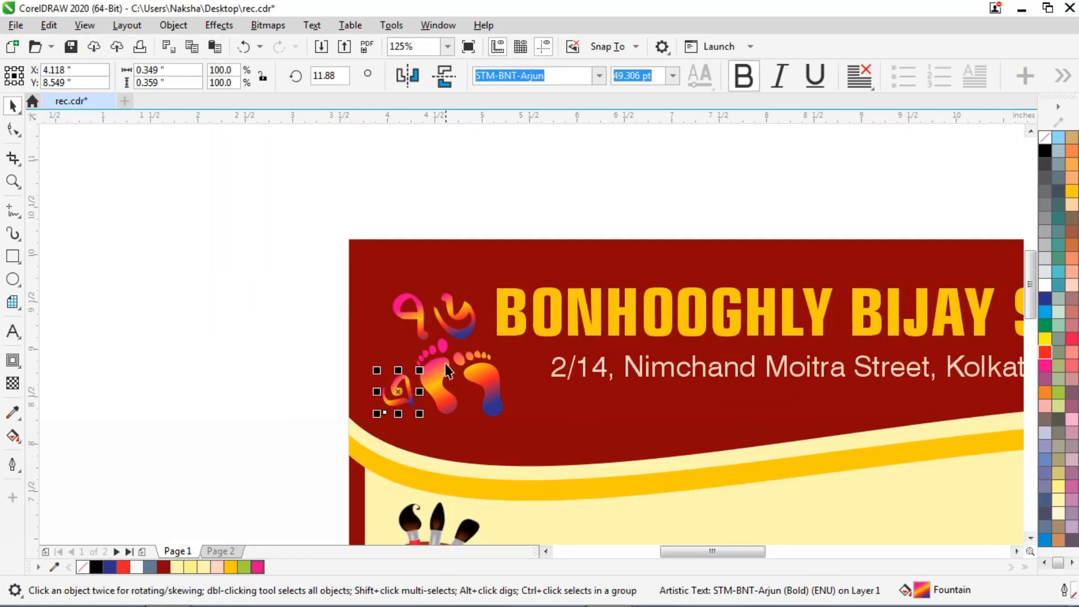
{"action": "scroll", "coordinate": [474, 305], "scroll_direction": "up", "scroll_amount": 1}
{"action": "left_click_drag", "start_coordinate": [473, 305], "coordinate": [466, 304]}
{"action": "scroll", "coordinate": [439, 307], "scroll_direction": "down", "scroll_amount": 1}
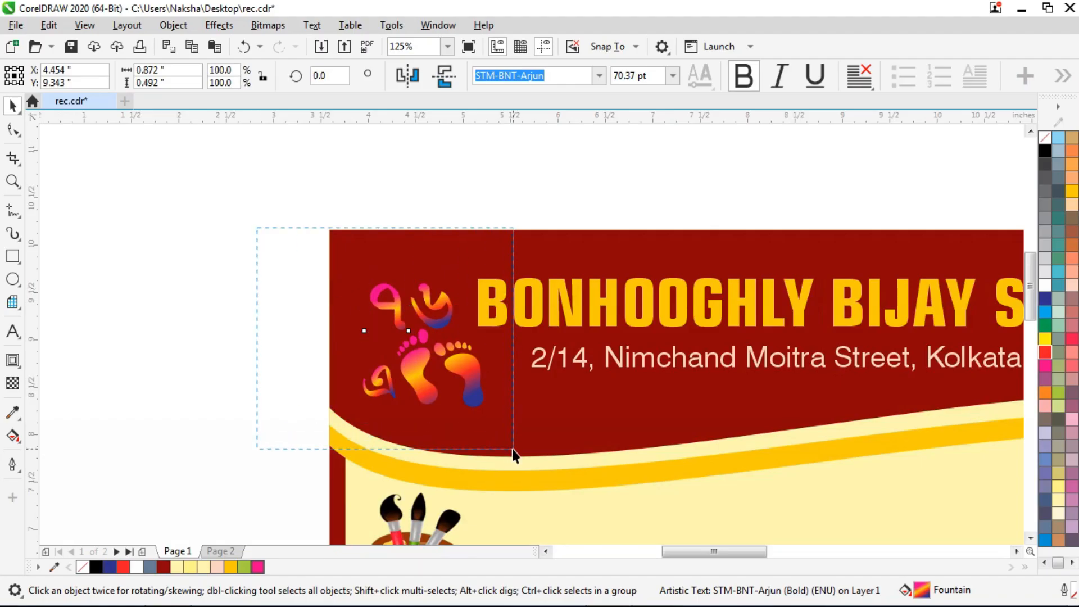
{"action": "mouse_move", "coordinate": [512, 449]}
{"action": "left_mouse_down"}
{"action": "mouse_move", "coordinate": [502, 463]}
{"action": "mouse_move", "coordinate": [493, 456]}
{"action": "left_mouse_up"}
{"action": "key", "text": "ctrl+g"}
Step: Copy the emblem group, give it a white fill and 3 pt white outline as backing, and paste the gradient version on top
{"action": "scroll", "coordinate": [469, 354], "scroll_direction": "up", "scroll_amount": 1}
{"action": "left_click_drag", "start_coordinate": [462, 406], "coordinate": [451, 395]}
{"action": "left_click", "coordinate": [451, 394]}
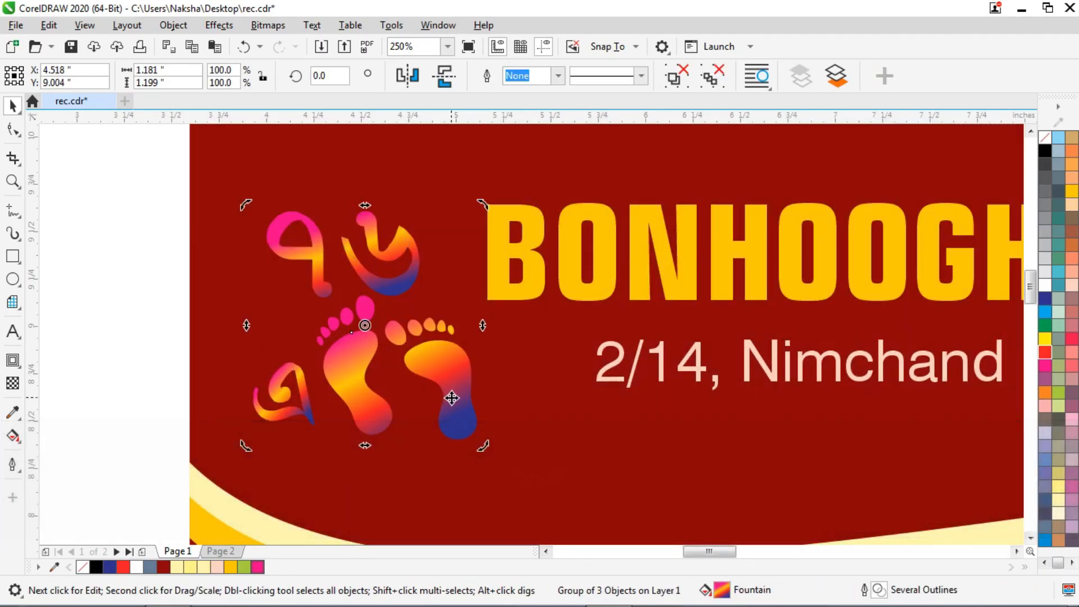
{"action": "key", "text": "ctrl"}
{"action": "left_click", "coordinate": [1044, 286]}
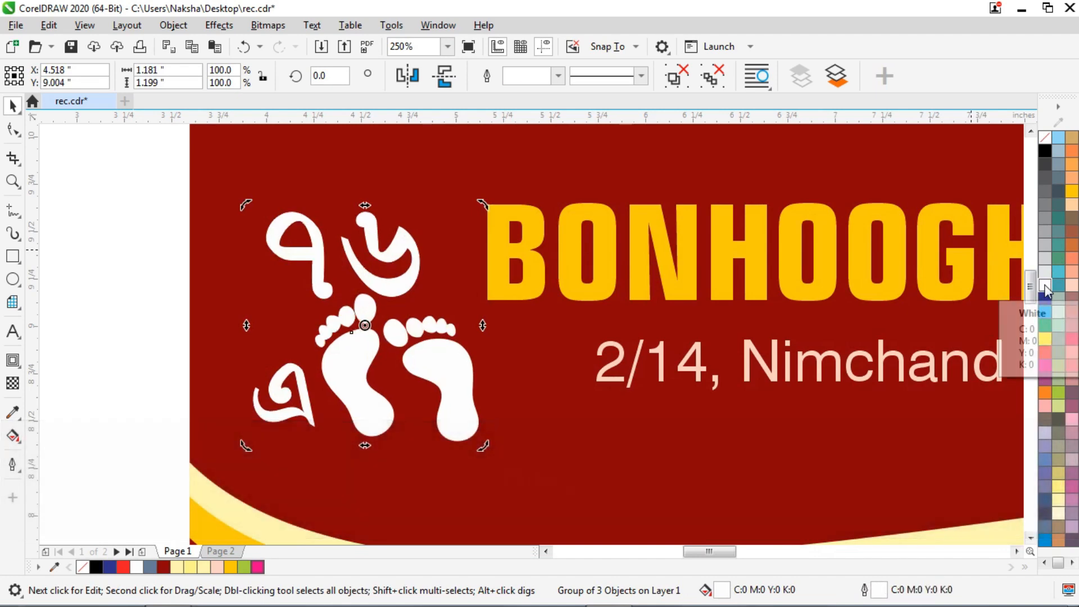
{"action": "key", "text": "F12"}
{"action": "key", "text": "ctrl+v"}
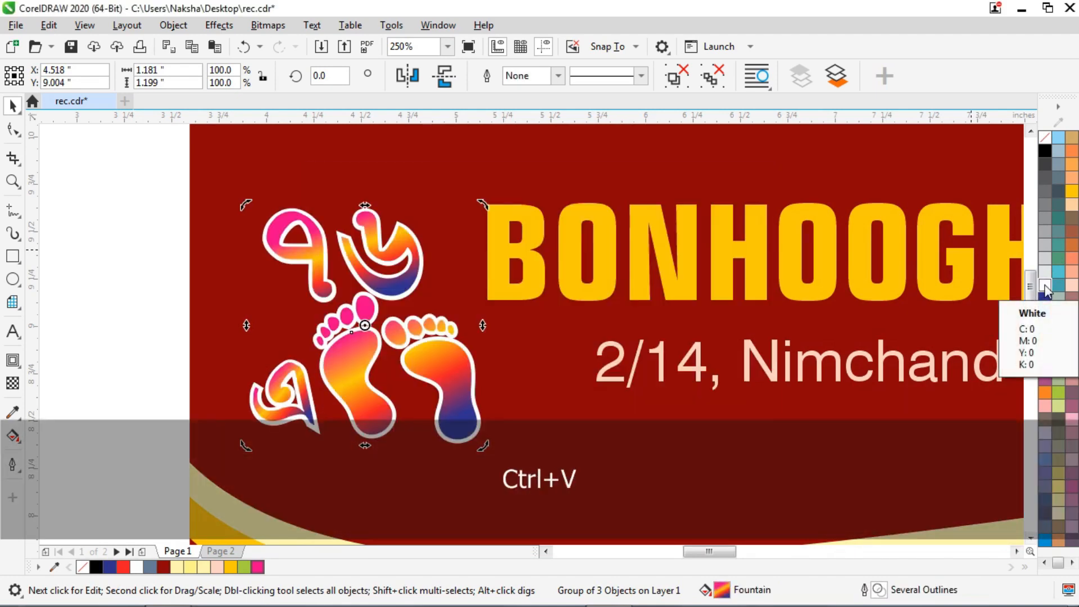
Step: Undo the paste, recolour the emblem backing and its outline yellow, and paste the gradient emblem over it again
{"action": "key", "text": "ctrl+z"}
{"action": "left_click", "coordinate": [472, 225]}
{"action": "key", "text": "F12"}
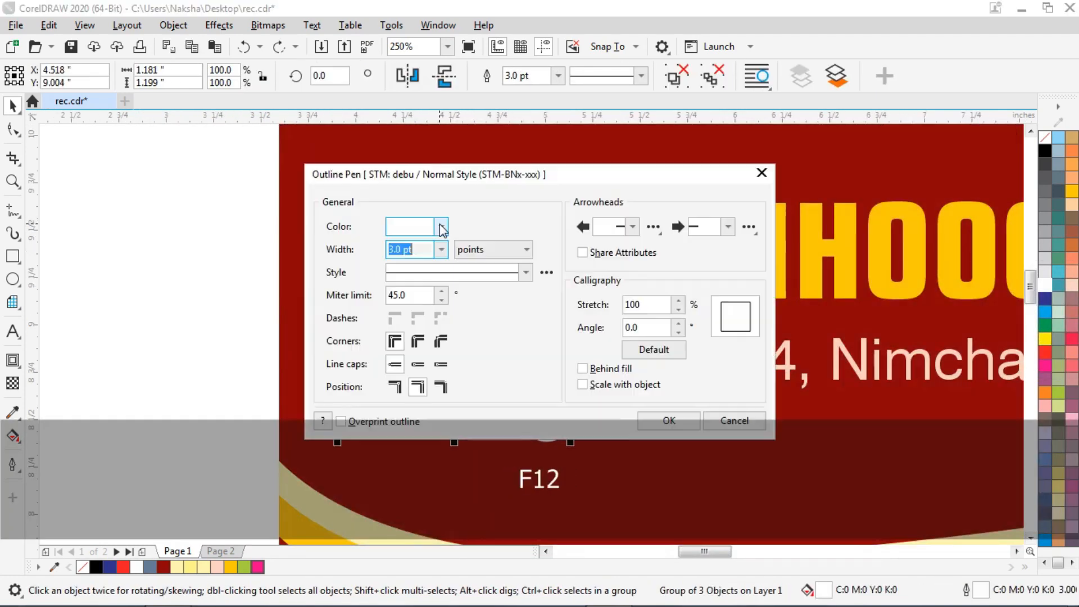
{"action": "key", "text": "Return"}
{"action": "left_click", "coordinate": [1046, 341]}
{"action": "left_click", "coordinate": [250, 260]}
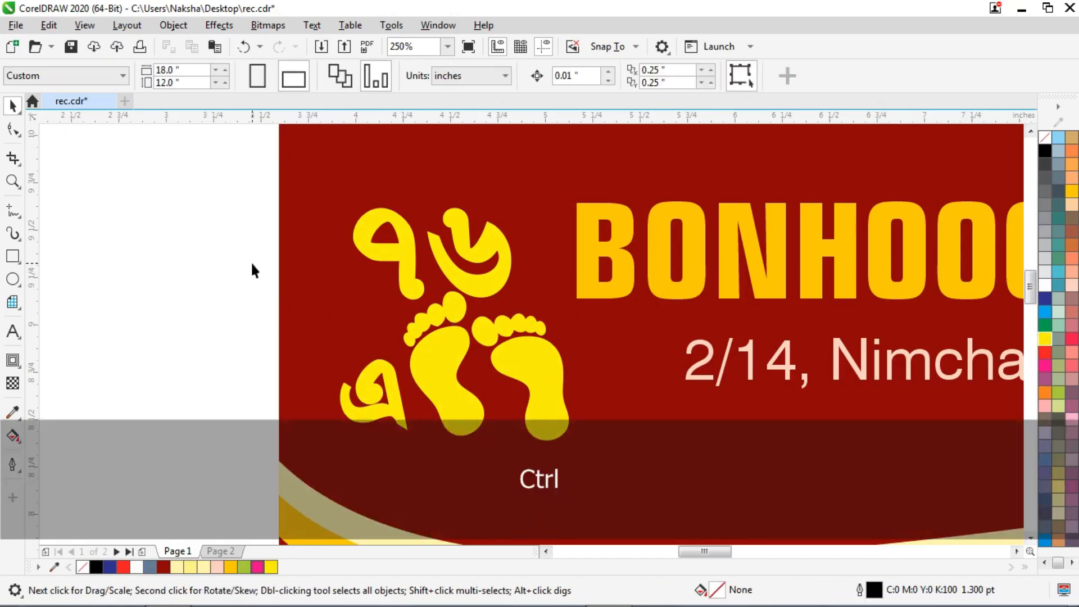
{"action": "key", "text": "ctrl+v"}
Step: Select the gradient emblem together with its yellow backing and shift them slightly down in the header
{"action": "scroll", "coordinate": [311, 267], "scroll_direction": "down", "scroll_amount": 5}
{"action": "left_click_drag", "start_coordinate": [199, 197], "coordinate": [381, 357]}
{"action": "scroll", "coordinate": [346, 305], "scroll_direction": "up", "scroll_amount": 1}
{"action": "scroll", "coordinate": [383, 364], "scroll_direction": "down", "scroll_amount": 2}
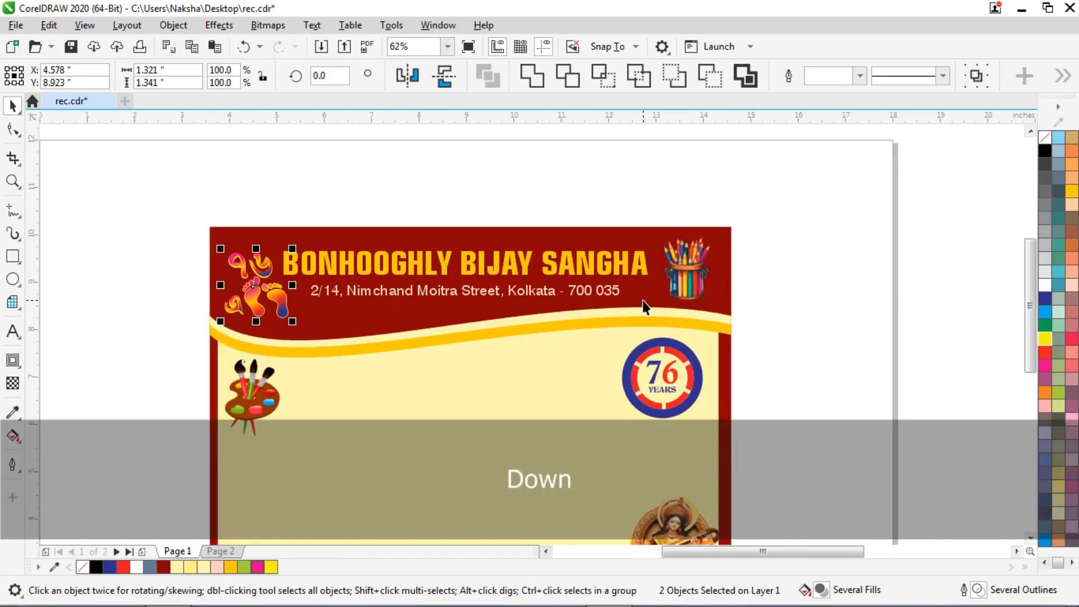
Step: Move the coloured pencils image from outside the page to the layout's left edge, just below the wavy header
{"action": "scroll", "coordinate": [450, 253], "scroll_direction": "down", "scroll_amount": 1}
{"action": "scroll", "coordinate": [819, 275], "scroll_direction": "up", "scroll_amount": 1}
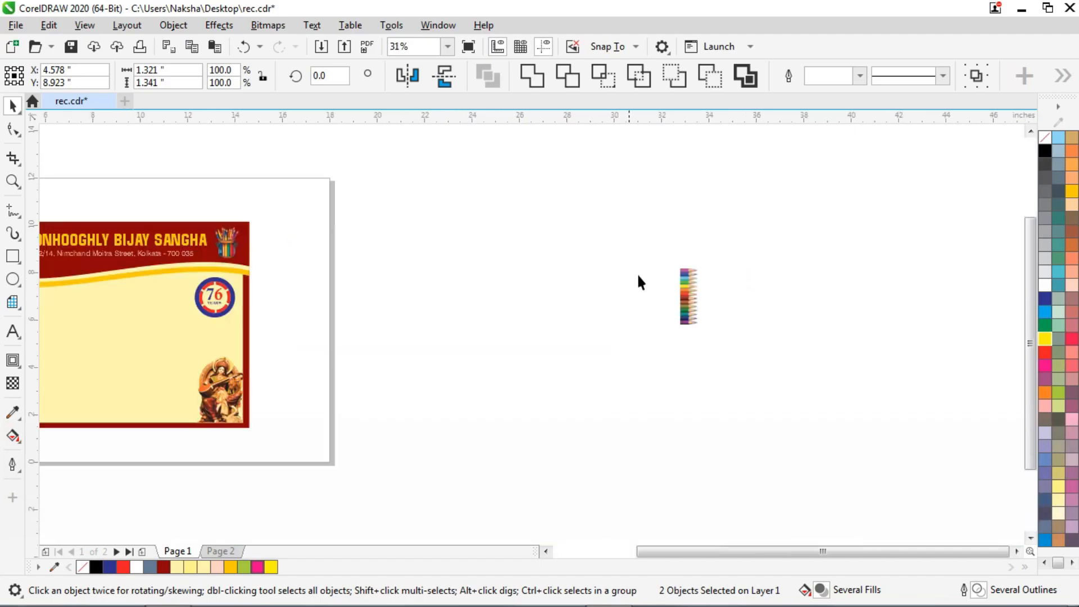
{"action": "left_click", "coordinate": [681, 292]}
{"action": "scroll", "coordinate": [679, 292], "scroll_direction": "down", "scroll_amount": 1}
{"action": "mouse_move", "coordinate": [681, 293]}
{"action": "left_mouse_down"}
{"action": "mouse_move", "coordinate": [568, 335]}
{"action": "mouse_move", "coordinate": [330, 286]}
{"action": "mouse_move", "coordinate": [467, 315]}
{"action": "mouse_move", "coordinate": [438, 297]}
{"action": "left_mouse_up"}
{"action": "scroll", "coordinate": [332, 287], "scroll_direction": "up", "scroll_amount": 2}
Step: Duplicate the pencils image downward twice by its own height to form a continuous strip along the left edge
{"action": "key", "text": "alt+F7"}
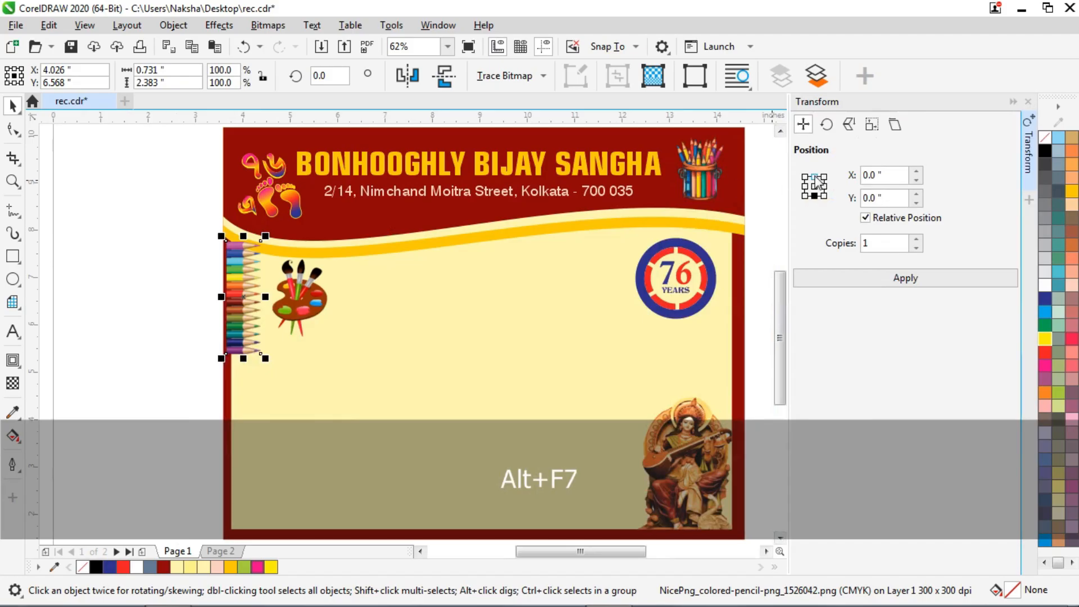
{"action": "left_click", "coordinate": [815, 196]}
{"action": "left_click", "coordinate": [887, 277]}
{"action": "left_click", "coordinate": [887, 277]}
{"action": "scroll", "coordinate": [493, 240], "scroll_direction": "down", "scroll_amount": 1}
{"action": "left_click", "coordinate": [395, 441]}
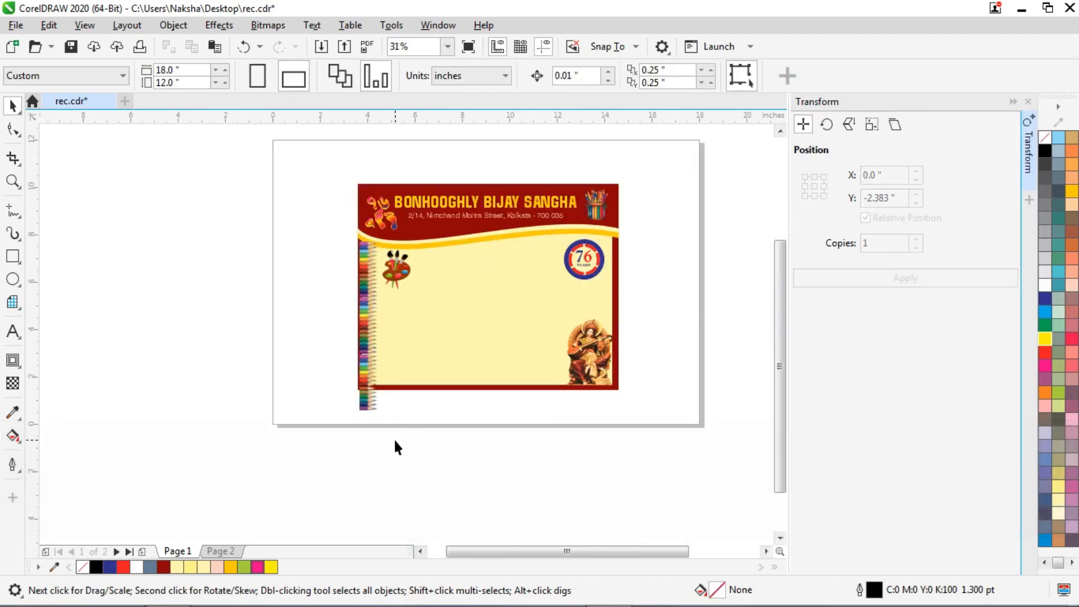
Step: Group the three pencil images and nudge the strip up until its upper end overlaps the header's wavy band
{"action": "left_click_drag", "start_coordinate": [308, 239], "coordinate": [307, 236]}
{"action": "scroll", "coordinate": [382, 245], "scroll_direction": "up", "scroll_amount": 1}
{"action": "key", "text": "ctrl+g"}
{"action": "scroll", "coordinate": [383, 246], "scroll_direction": "up", "scroll_amount": 1}
{"action": "key", "text": "Up"}
{"action": "key", "text": "Up"}
{"action": "key", "text": "Up"}
{"action": "key", "text": "Up"}
{"action": "key", "text": "Up"}
{"action": "key", "text": "Up"}
{"action": "key", "text": "Up"}
{"action": "key", "text": "Up"}
{"action": "key", "text": "Up"}
{"action": "key", "text": "Up"}
{"action": "key", "text": "Up"}
{"action": "key", "text": "Up"}
{"action": "key", "text": "Up"}
{"action": "key", "text": "Up"}
{"action": "key", "text": "Up"}
{"action": "key", "text": "Up"}
{"action": "key", "text": "Up"}
{"action": "key", "text": "Up"}
{"action": "key", "text": "Up"}
{"action": "key", "text": "Up"}
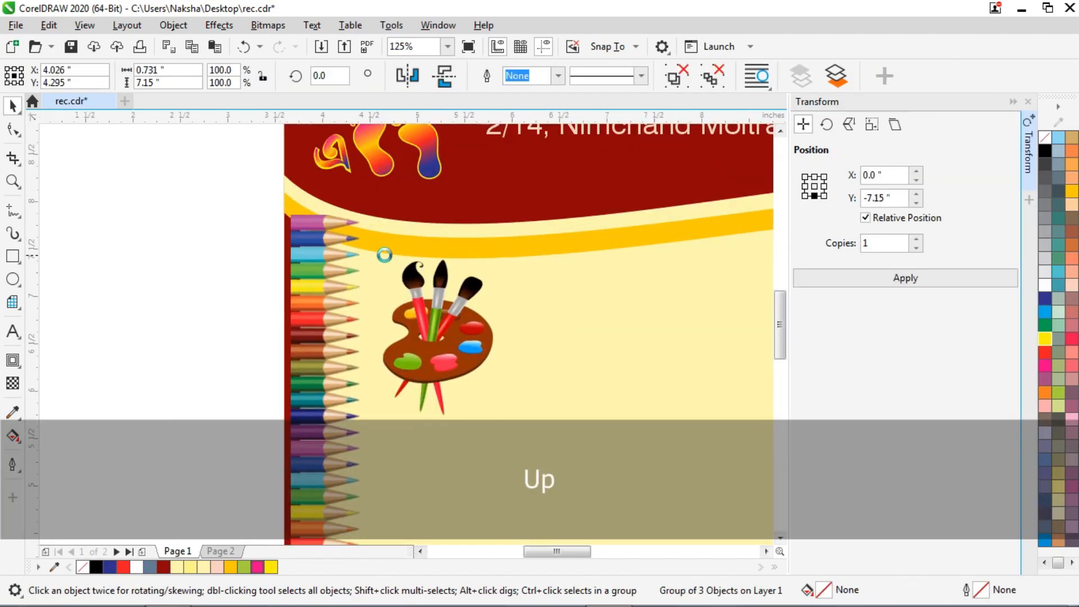
Step: PowerClip the pencil strip inside the pale yellow background panel and close the Transform settings
{"action": "scroll", "coordinate": [357, 285], "scroll_direction": "down", "scroll_amount": 1}
{"action": "right_click", "coordinate": [333, 338]}
{"action": "left_click", "coordinate": [374, 331]}
{"action": "left_click", "coordinate": [485, 349]}
{"action": "left_click", "coordinate": [314, 302]}
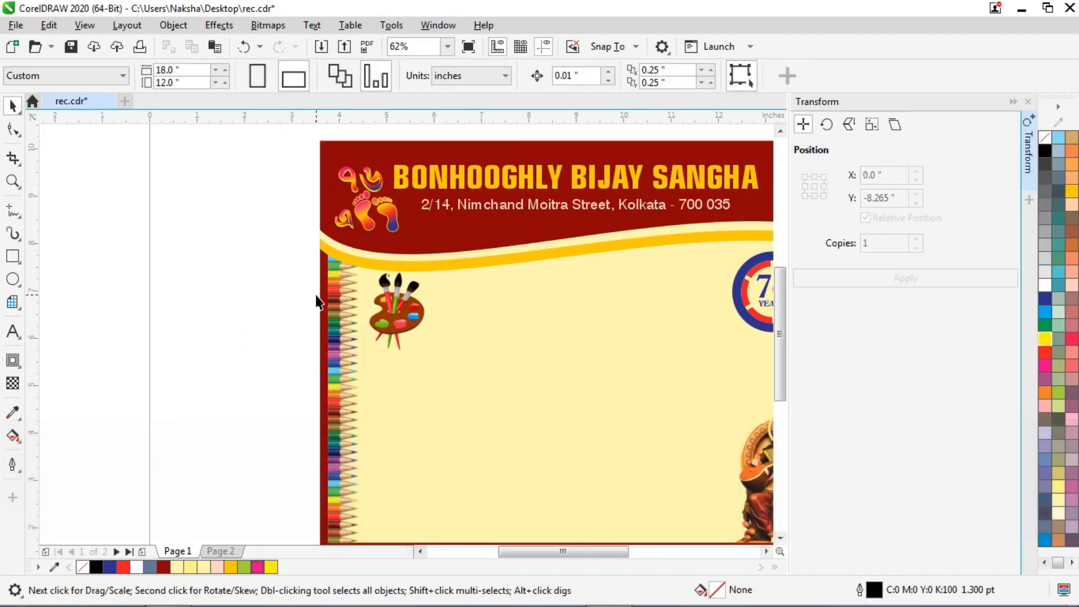
{"action": "scroll", "coordinate": [268, 281], "scroll_direction": "down", "scroll_amount": 1}
{"action": "scroll", "coordinate": [268, 393], "scroll_direction": "up", "scroll_amount": 2}
{"action": "scroll", "coordinate": [268, 393], "scroll_direction": "down", "scroll_amount": 2}
{"action": "scroll", "coordinate": [357, 296], "scroll_direction": "down", "scroll_amount": 1}
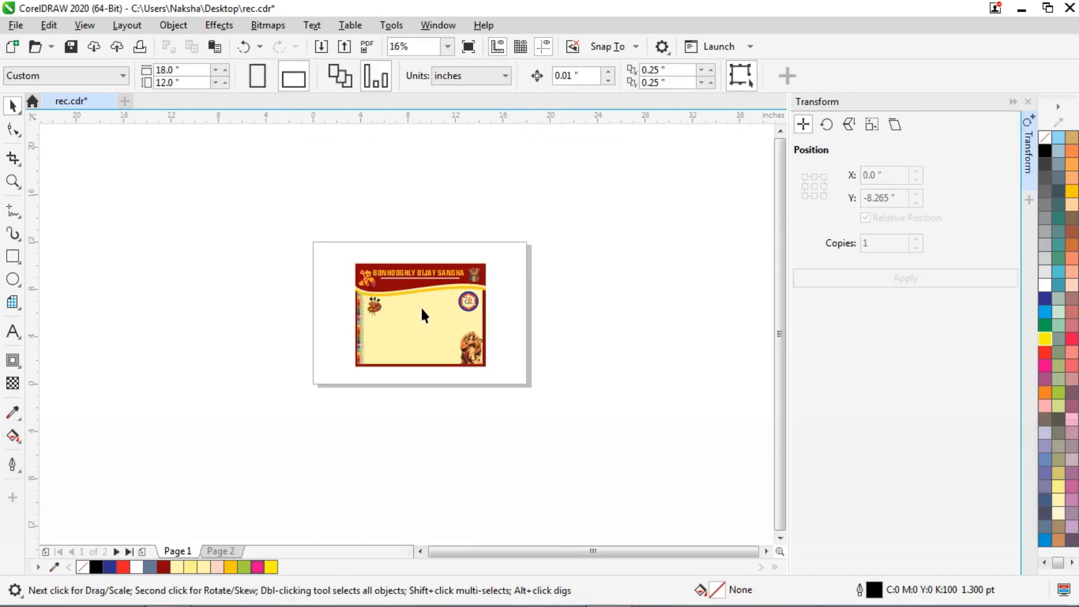
{"action": "left_click", "coordinate": [1029, 119]}
Step: Add artistic text reading CERTIFICATE OF APPRECIATION in 11 pt Times New Roman on the pale yellow panel
{"action": "scroll", "coordinate": [558, 301], "scroll_direction": "up", "scroll_amount": 3}
{"action": "key", "text": "F8"}
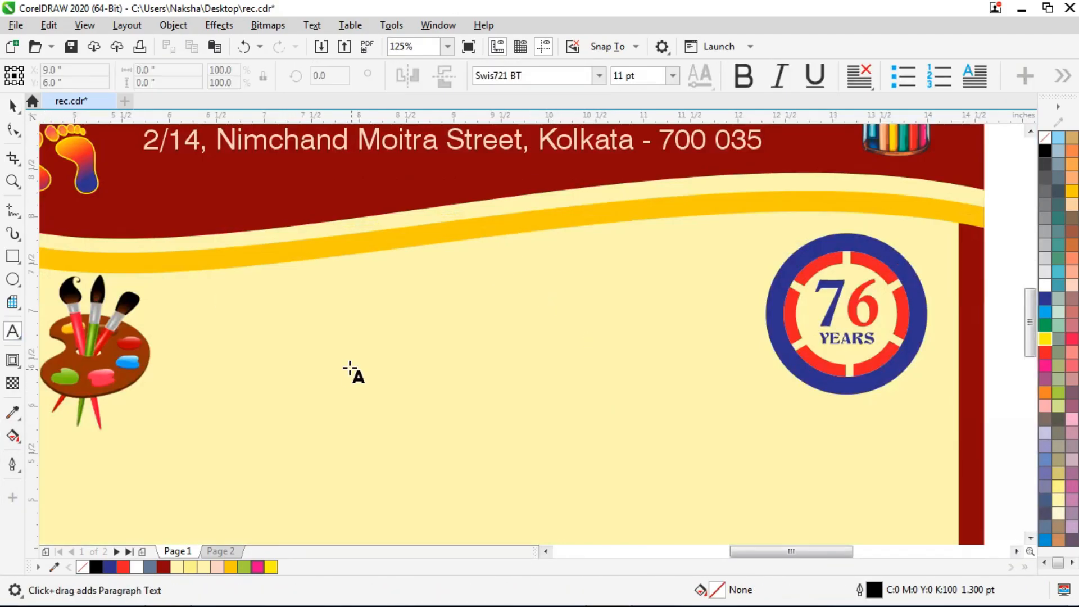
{"action": "key", "text": "Caps_Lock"}
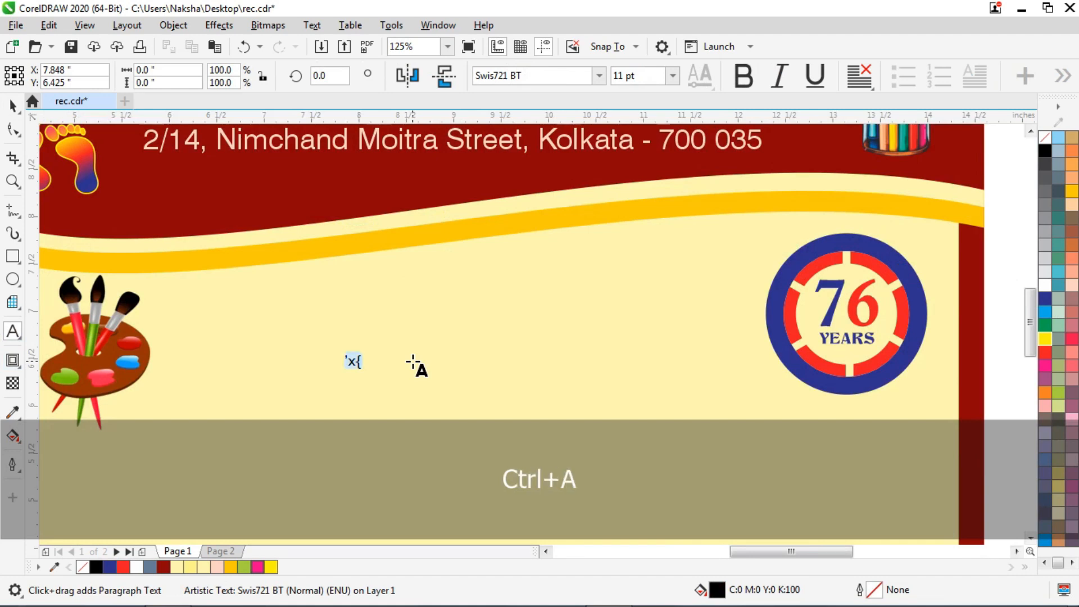
{"action": "key", "text": "shift+BackSpace"}
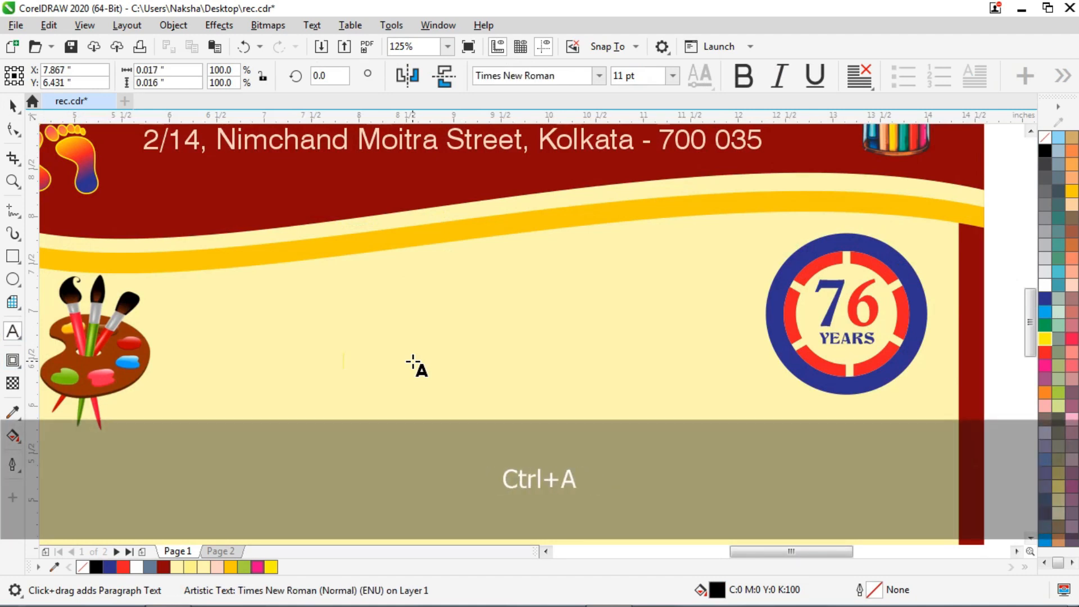
{"action": "type", "text": "CERTI"}
{"action": "scroll", "coordinate": [391, 373], "scroll_direction": "up", "scroll_amount": 3}
{"action": "type", "text": "FICAT"}
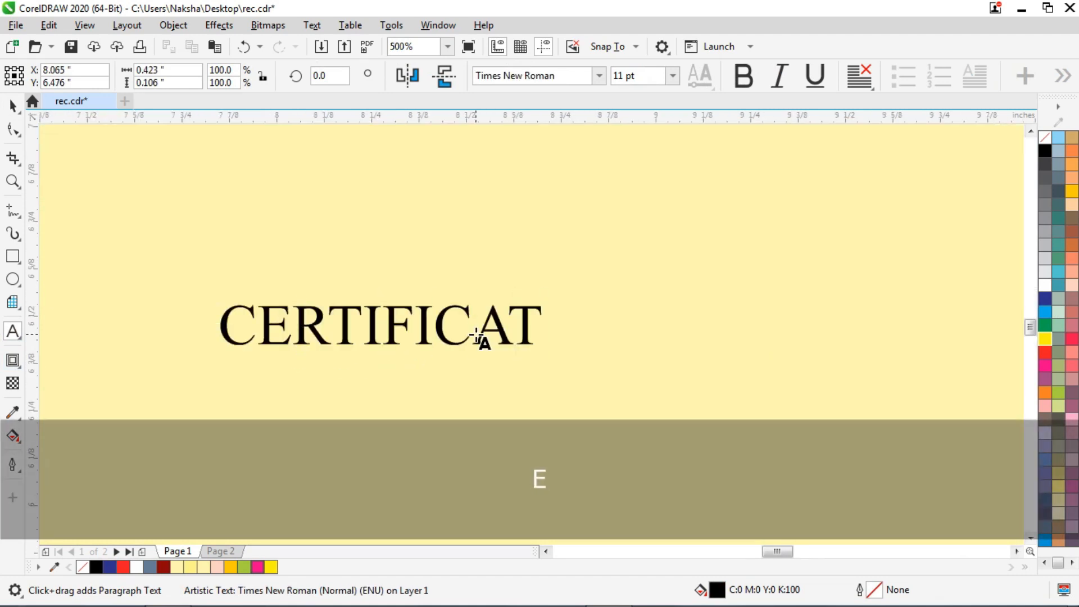
{"action": "type", "text": "E OF APPRECIATION"}
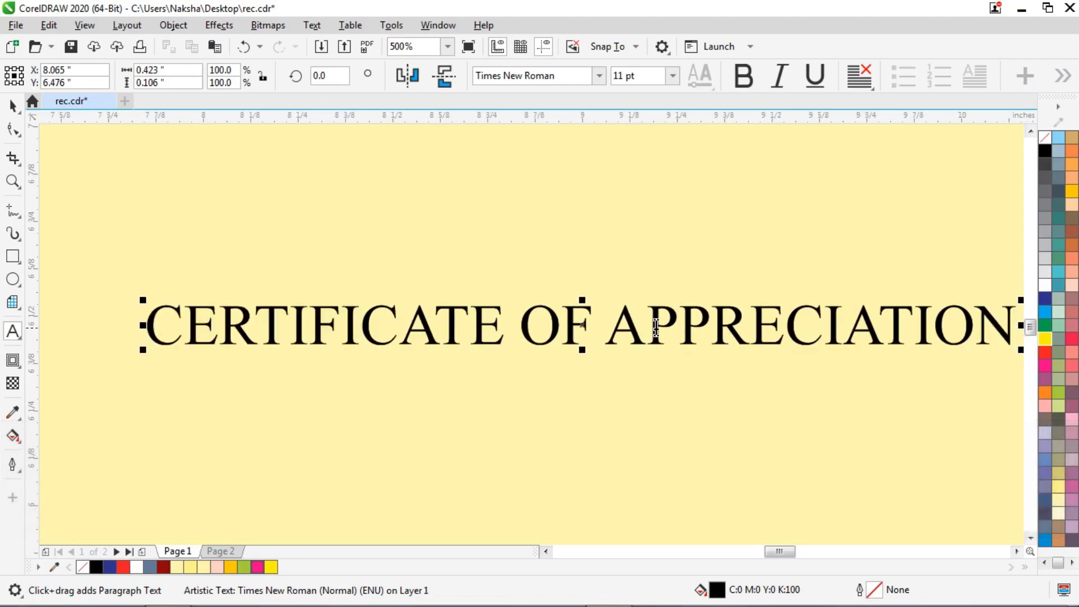
Step: Set the CERTIFICATE OF APPRECIATION title in bold Square721 Cn BT and enlarge it from its centre to 25.7 pt
{"action": "scroll", "coordinate": [656, 327], "scroll_direction": "down", "scroll_amount": 2}
{"action": "left_click", "coordinate": [12, 105]}
{"action": "left_click", "coordinate": [599, 76]}
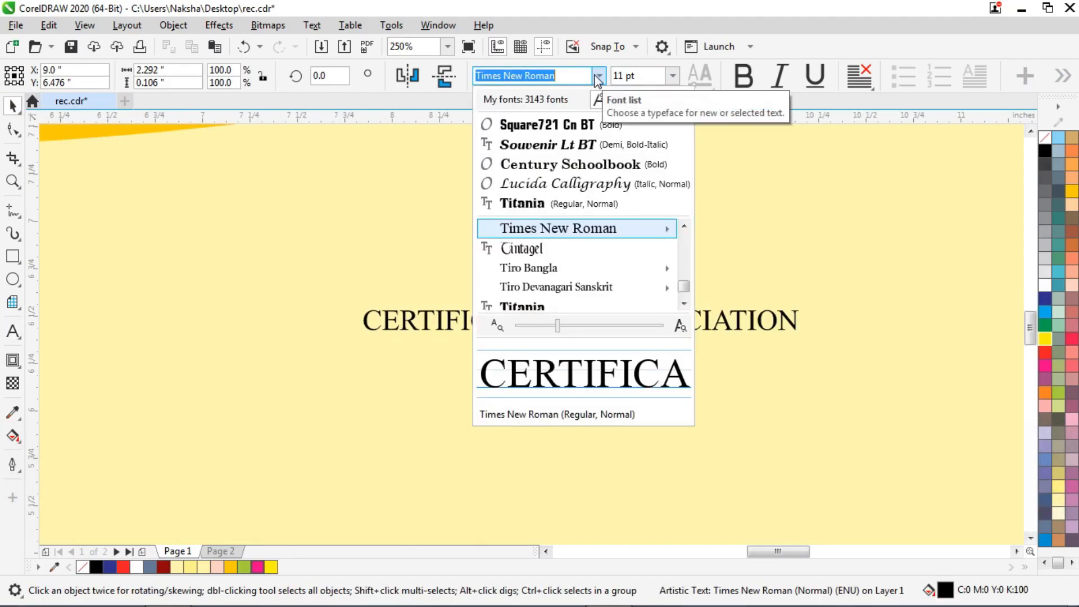
{"action": "left_click", "coordinate": [599, 76]}
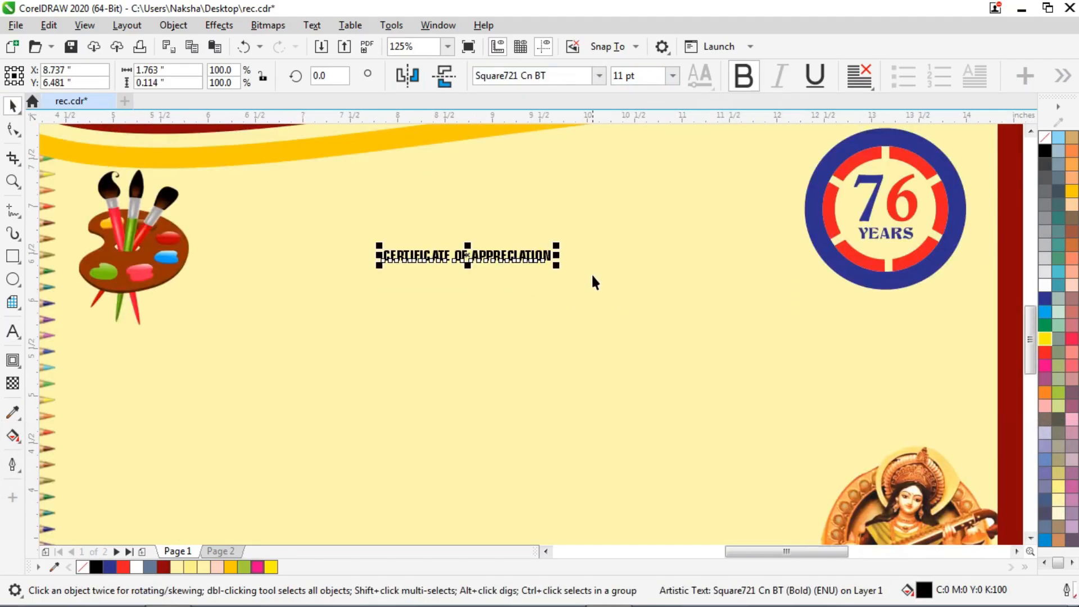
{"action": "key", "text": "shift"}
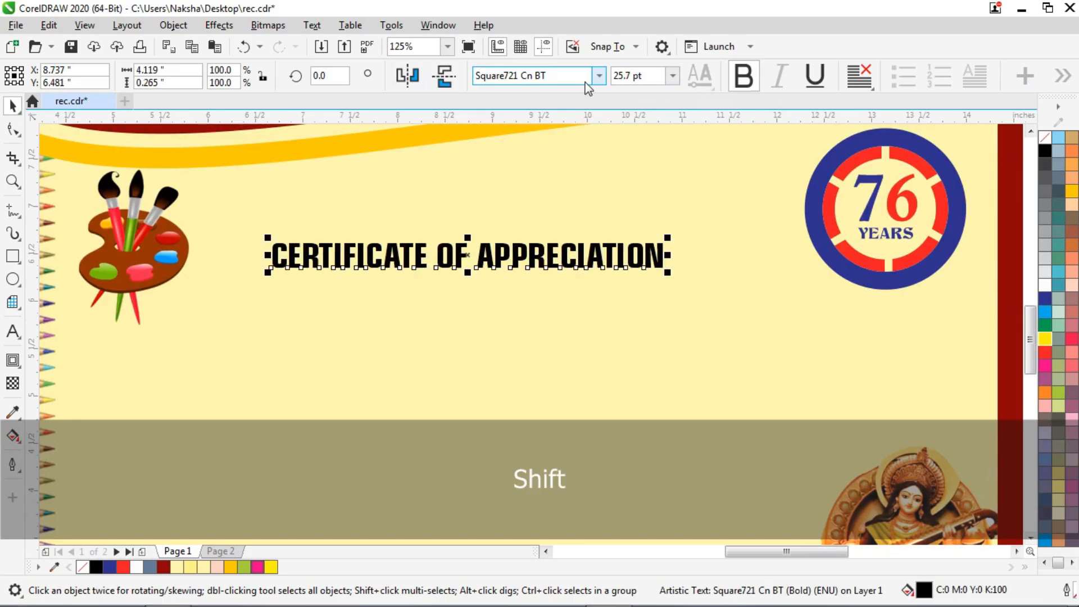
Step: Change the certificate title's font to Titania, fill it blue and set its size to 22 pt
{"action": "left_click", "coordinate": [598, 75]}
{"action": "left_click", "coordinate": [517, 204]}
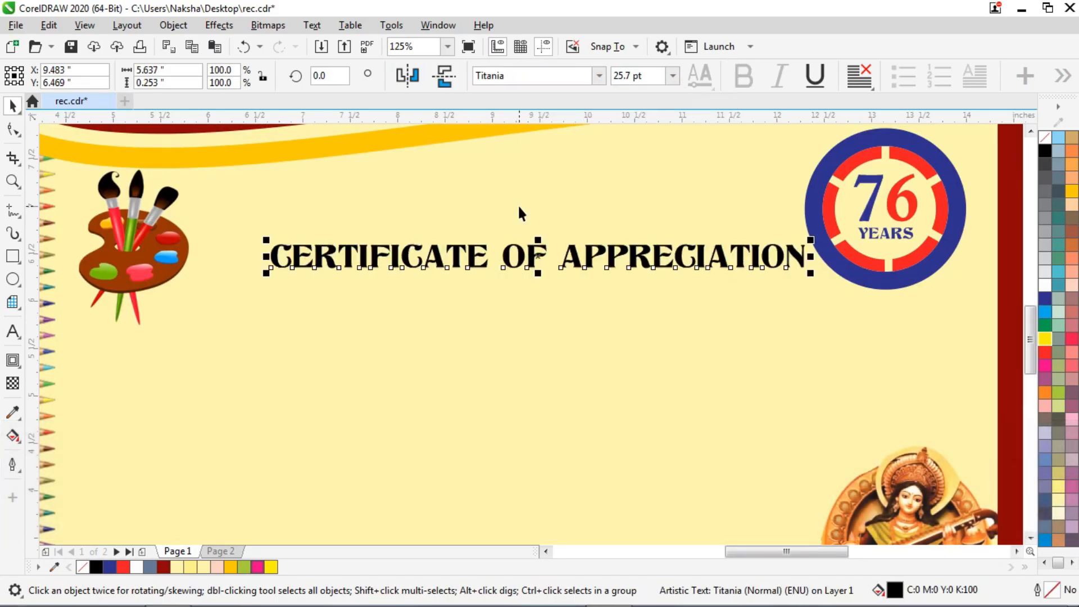
{"action": "left_click", "coordinate": [1045, 300]}
{"action": "left_click_drag", "start_coordinate": [810, 272], "coordinate": [818, 270]}
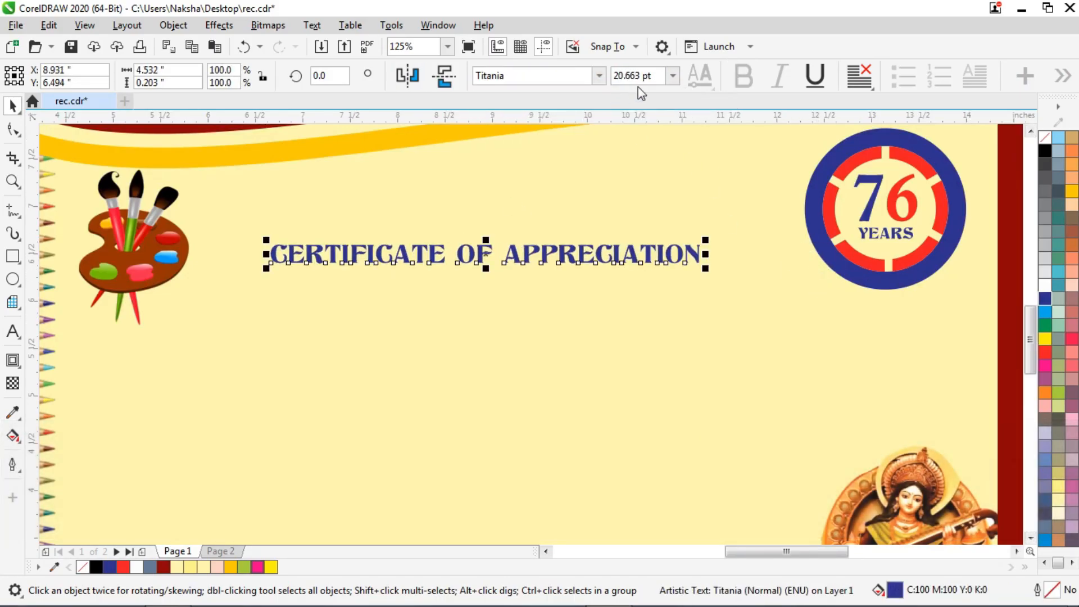
{"action": "type", "text": "22"}
{"action": "key", "text": "Return"}
Step: Move the certificate title up, centre it horizontally on the pale yellow panel and nudge it slightly higher
{"action": "left_click_drag", "start_coordinate": [500, 251], "coordinate": [509, 231]}
{"action": "left_click", "coordinate": [459, 417], "text": "shift"}
{"action": "key", "text": "c"}
{"action": "scroll", "coordinate": [442, 378], "scroll_direction": "down", "scroll_amount": 1}
{"action": "left_click", "coordinate": [759, 339]}
{"action": "scroll", "coordinate": [484, 299], "scroll_direction": "up", "scroll_amount": 1}
{"action": "left_click", "coordinate": [445, 308]}
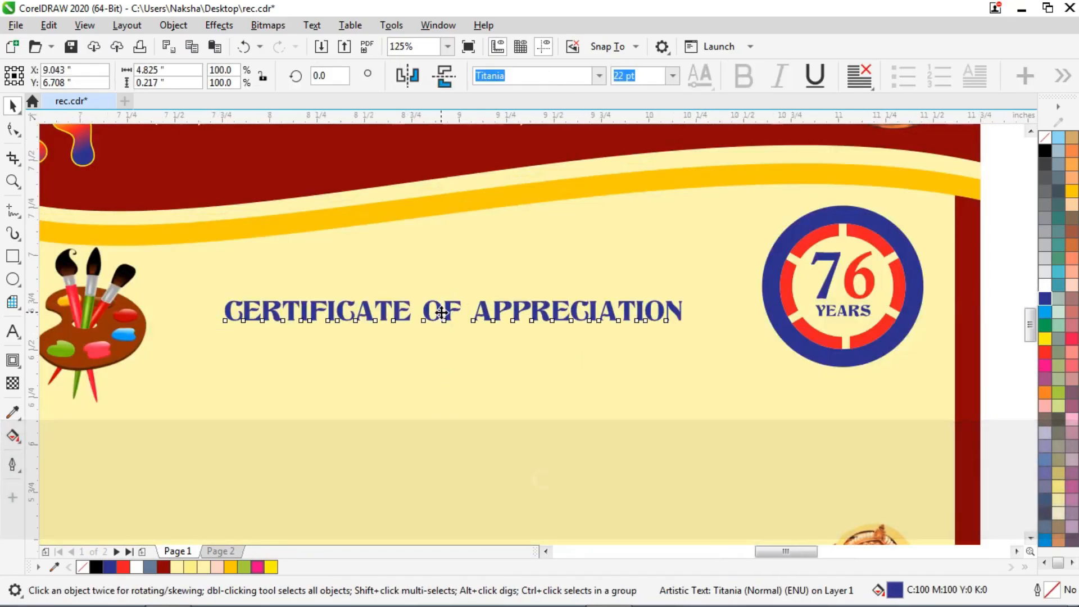
{"action": "scroll", "coordinate": [443, 311], "scroll_direction": "up", "scroll_amount": 1}
{"action": "key", "text": "Up"}
{"action": "left_click", "coordinate": [16, 337]}
{"action": "left_click", "coordinate": [512, 291]}
{"action": "key", "text": "Left"}
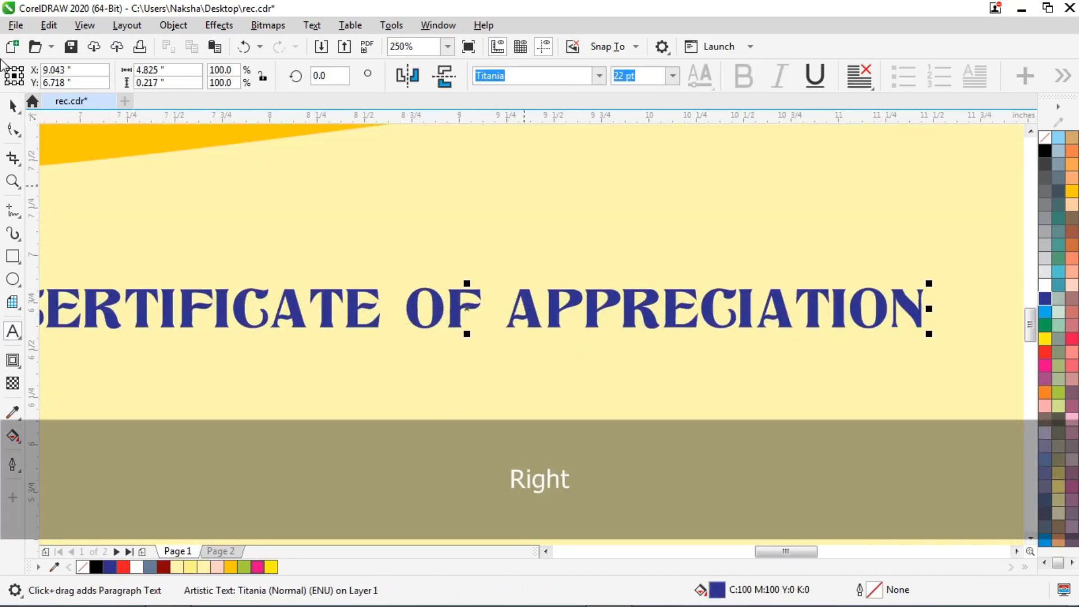
{"action": "left_click", "coordinate": [12, 106]}
Step: Add a short downward black Multiply drop shadow with 50 opacity and 15 feathering to the certificate title
{"action": "left_click", "coordinate": [17, 364]}
{"action": "left_click", "coordinate": [67, 363]}
{"action": "left_click_drag", "start_coordinate": [467, 290], "coordinate": [465, 333]}
{"action": "scroll", "coordinate": [465, 333], "scroll_direction": "up", "scroll_amount": 3}
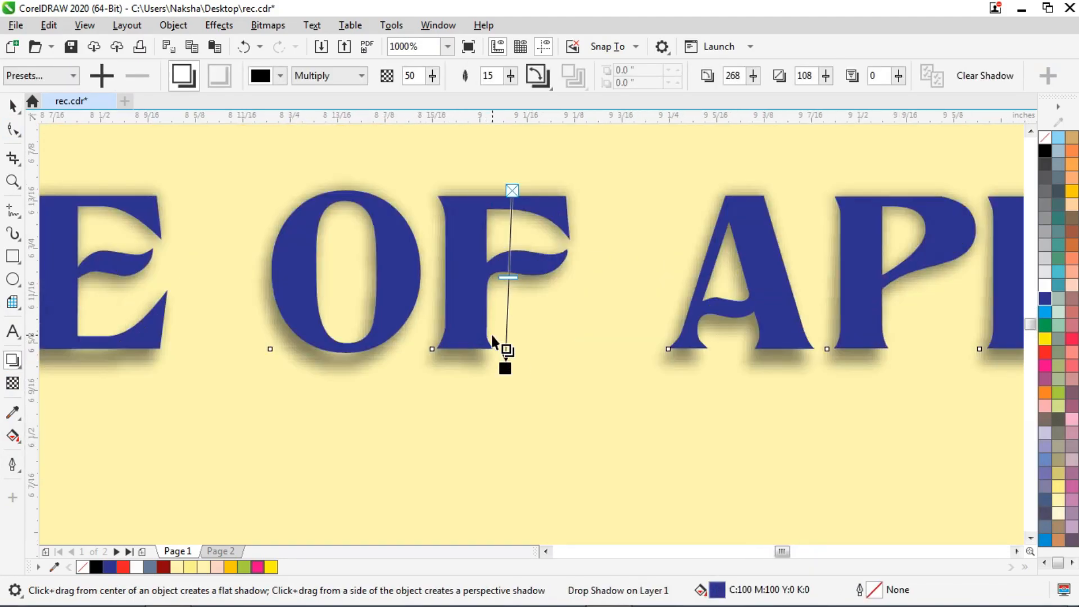
{"action": "left_click_drag", "start_coordinate": [506, 369], "coordinate": [514, 345]}
{"action": "scroll", "coordinate": [508, 362], "scroll_direction": "down", "scroll_amount": 3}
{"action": "scroll", "coordinate": [515, 362], "scroll_direction": "up", "scroll_amount": 2}
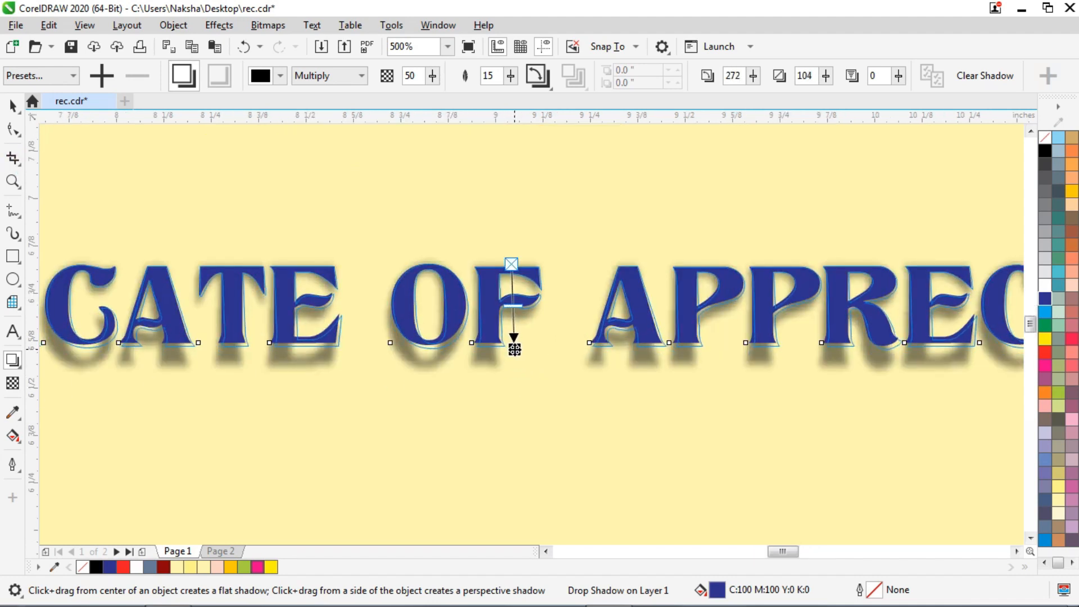
{"action": "scroll", "coordinate": [472, 354], "scroll_direction": "down", "scroll_amount": 2}
{"action": "left_click", "coordinate": [13, 105]}
{"action": "scroll", "coordinate": [403, 340], "scroll_direction": "down", "scroll_amount": 2}
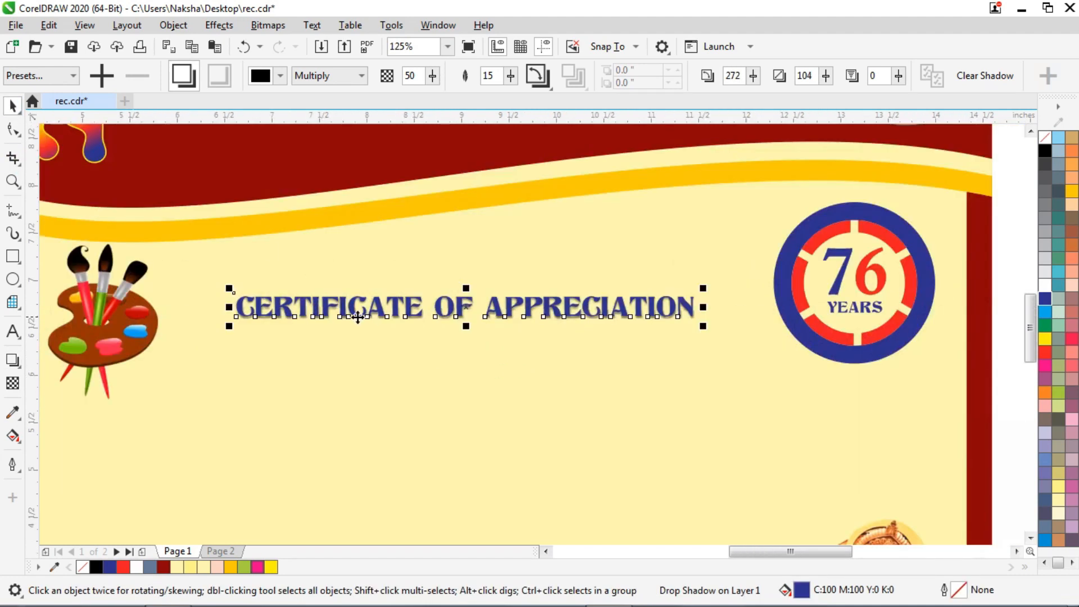
Step: Undo the certificate title's drop shadow
{"action": "left_click", "coordinate": [13, 361]}
{"action": "scroll", "coordinate": [248, 268], "scroll_direction": "down", "scroll_amount": 1}
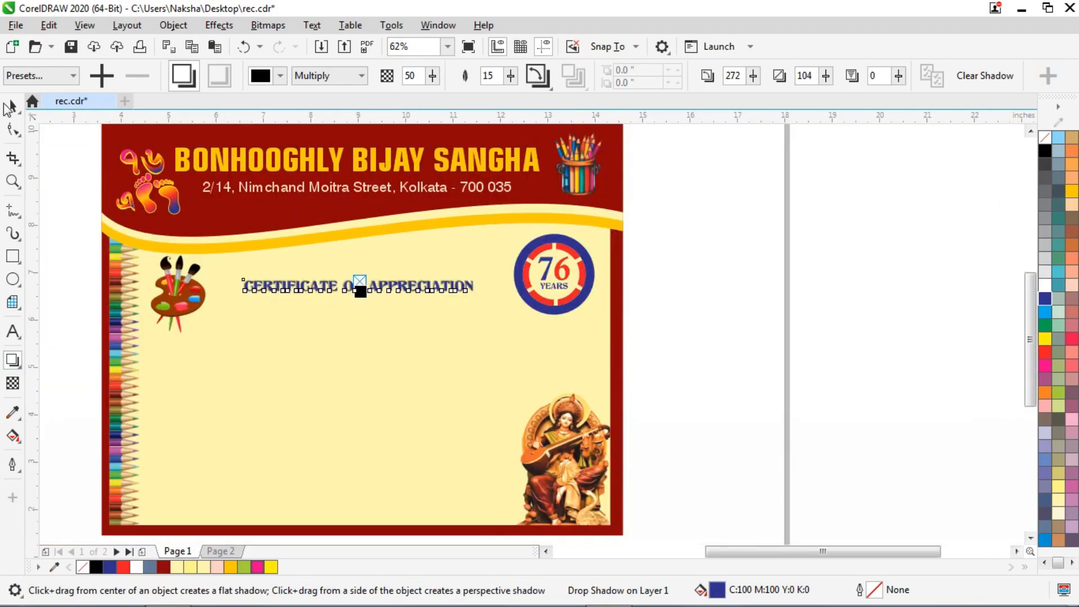
{"action": "left_click", "coordinate": [12, 106]}
{"action": "left_click", "coordinate": [328, 271]}
{"action": "scroll", "coordinate": [343, 281], "scroll_direction": "up", "scroll_amount": 2}
{"action": "key", "text": "ctrl+z"}
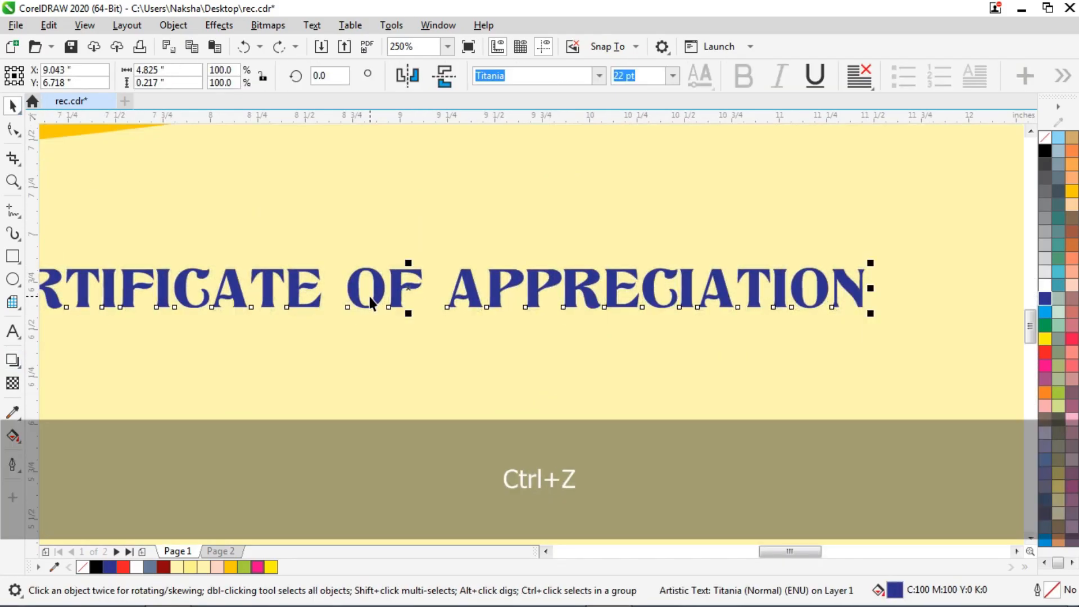
Step: Turn the certificate title into a white backing with a 3 pt white outline and paste the blue title on top
{"action": "scroll", "coordinate": [393, 306], "scroll_direction": "up", "scroll_amount": 2}
{"action": "scroll", "coordinate": [422, 290], "scroll_direction": "down", "scroll_amount": 3}
{"action": "key", "text": "ctrl"}
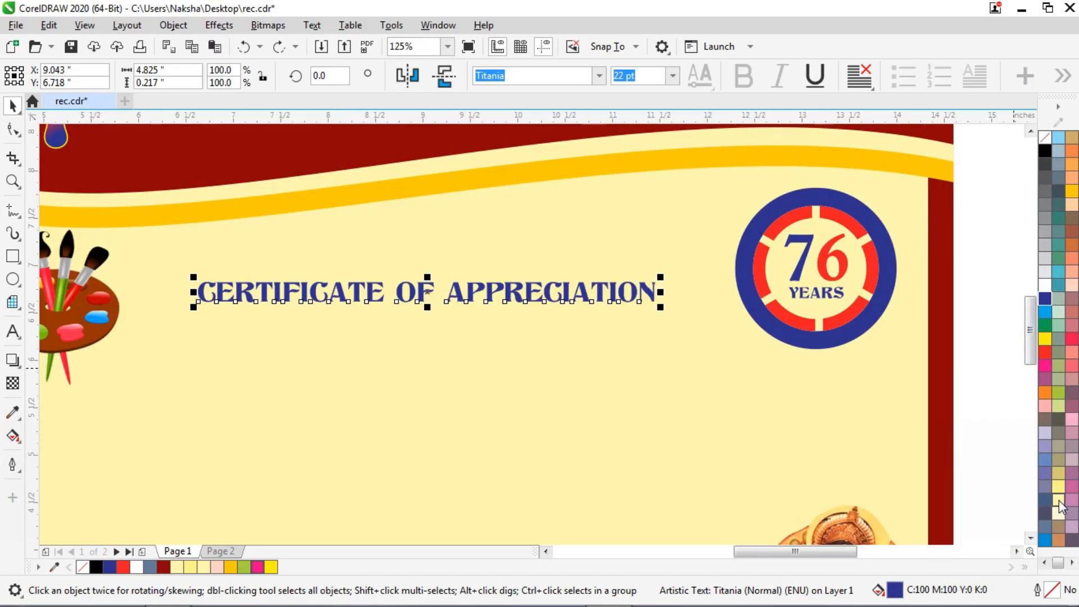
{"action": "left_click", "coordinate": [1059, 502]}
{"action": "scroll", "coordinate": [450, 295], "scroll_direction": "up", "scroll_amount": 1}
{"action": "key", "text": "F12"}
{"action": "key", "text": "Return"}
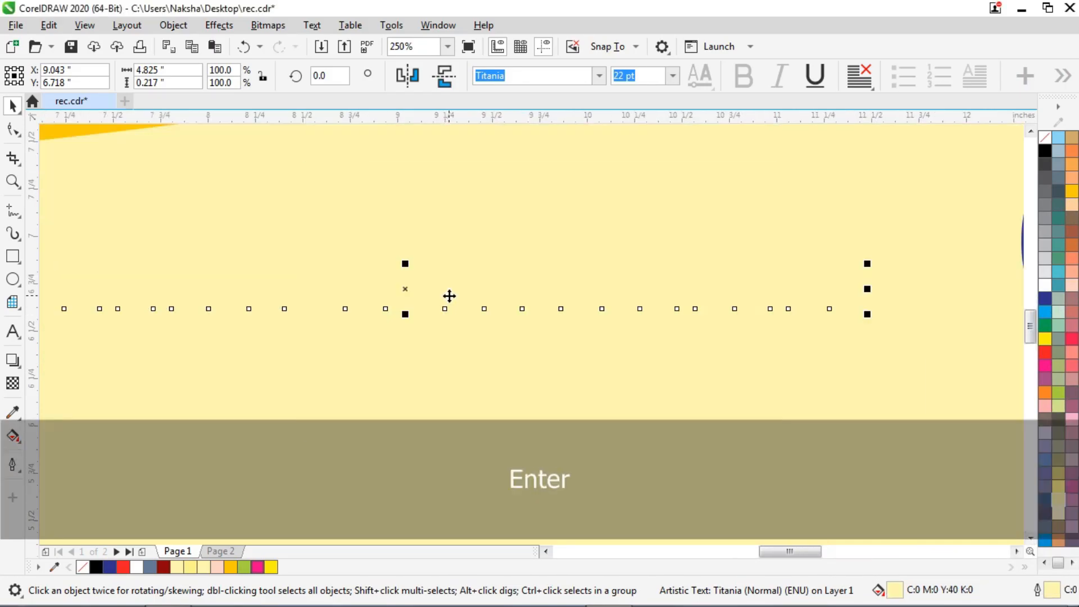
{"action": "key", "text": "ctrl+v"}
{"action": "scroll", "coordinate": [562, 315], "scroll_direction": "up", "scroll_amount": 2}
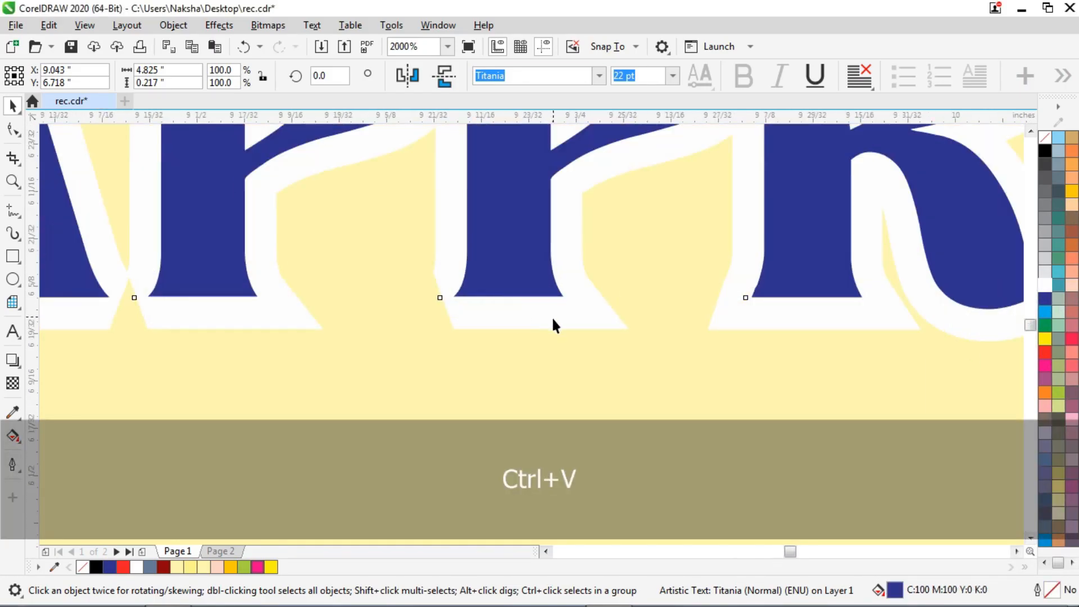
Step: Set the outline width of the white title backing to 1.5 pt
{"action": "key", "text": "ctrl+z"}
{"action": "key", "text": "F12"}
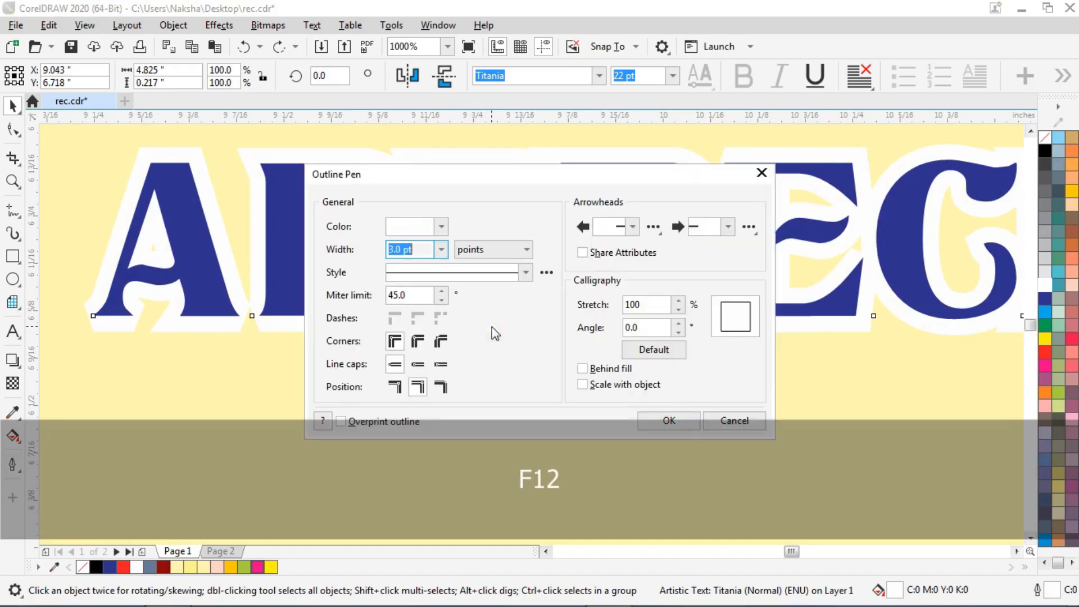
{"action": "type", "text": "1.5"}
{"action": "key", "text": "Return"}
Step: Duplicate the white title backing slightly down and to the right, and colour the copy light blue, C100 M20 Y0 K0
{"action": "scroll", "coordinate": [480, 322], "scroll_direction": "up", "scroll_amount": 2}
{"action": "left_click_drag", "start_coordinate": [477, 317], "coordinate": [507, 342]}
{"action": "right_click", "coordinate": [506, 342]}
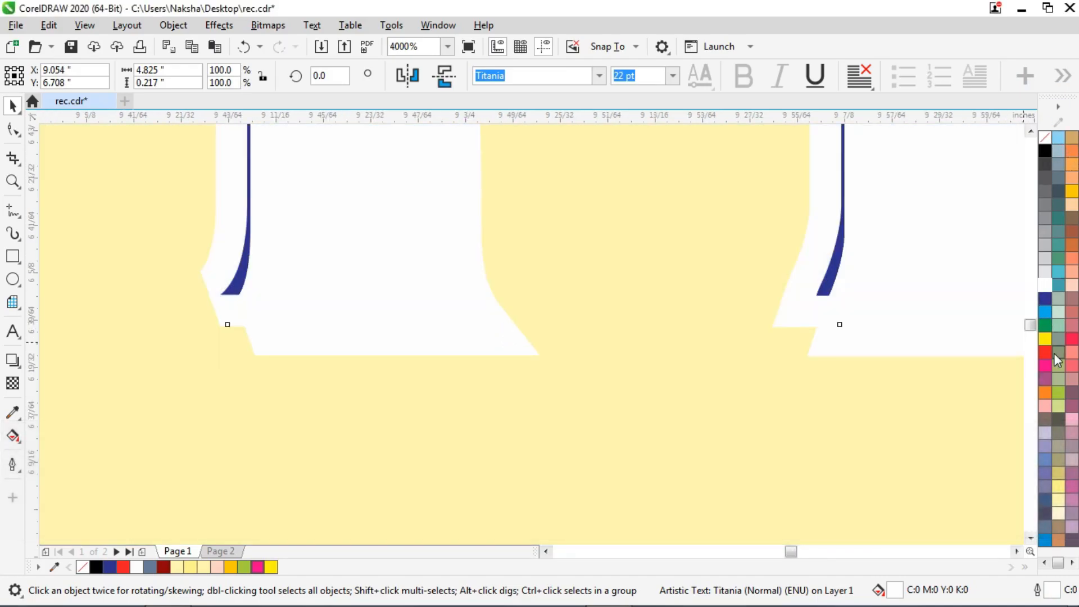
{"action": "left_click", "coordinate": [1046, 540]}
{"action": "scroll", "coordinate": [590, 407], "scroll_direction": "down", "scroll_amount": 3}
{"action": "scroll", "coordinate": [492, 292], "scroll_direction": "up", "scroll_amount": 2}
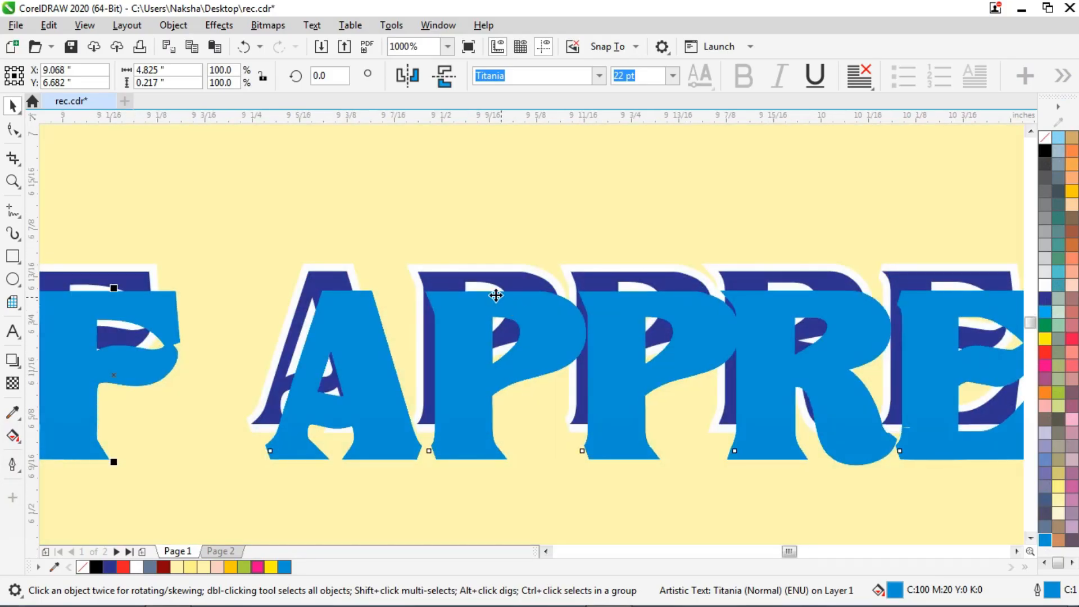
Step: Bring the title and its white backing in front of the light blue copy, and move the copy closer to the title
{"action": "left_click", "coordinate": [423, 264], "text": "shift"}
{"action": "key", "text": "ctrl+Home"}
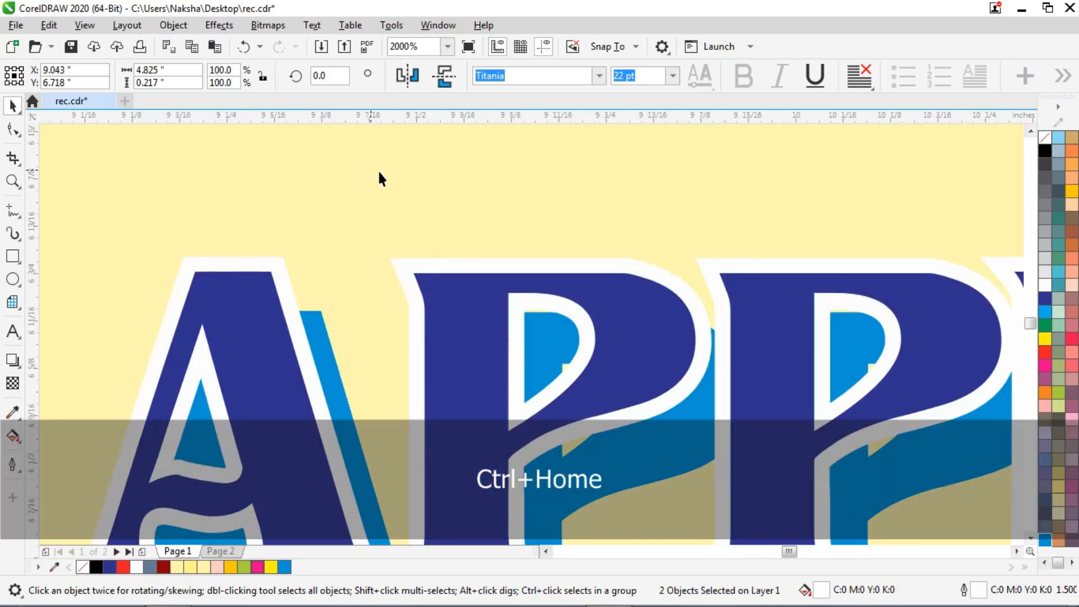
{"action": "scroll", "coordinate": [404, 185], "scroll_direction": "down", "scroll_amount": 3}
{"action": "left_click", "coordinate": [466, 275]}
{"action": "scroll", "coordinate": [787, 208], "scroll_direction": "up", "scroll_amount": 2}
{"action": "left_click_drag", "start_coordinate": [769, 323], "coordinate": [793, 292]}
{"action": "scroll", "coordinate": [759, 316], "scroll_direction": "up", "scroll_amount": 1}
{"action": "key", "text": "ctrl+z"}
Step: Recolour the white title backing pale yellow, C0 M0 Y40 K0, and select the light blue shadow copy
{"action": "left_click", "coordinate": [1055, 496]}
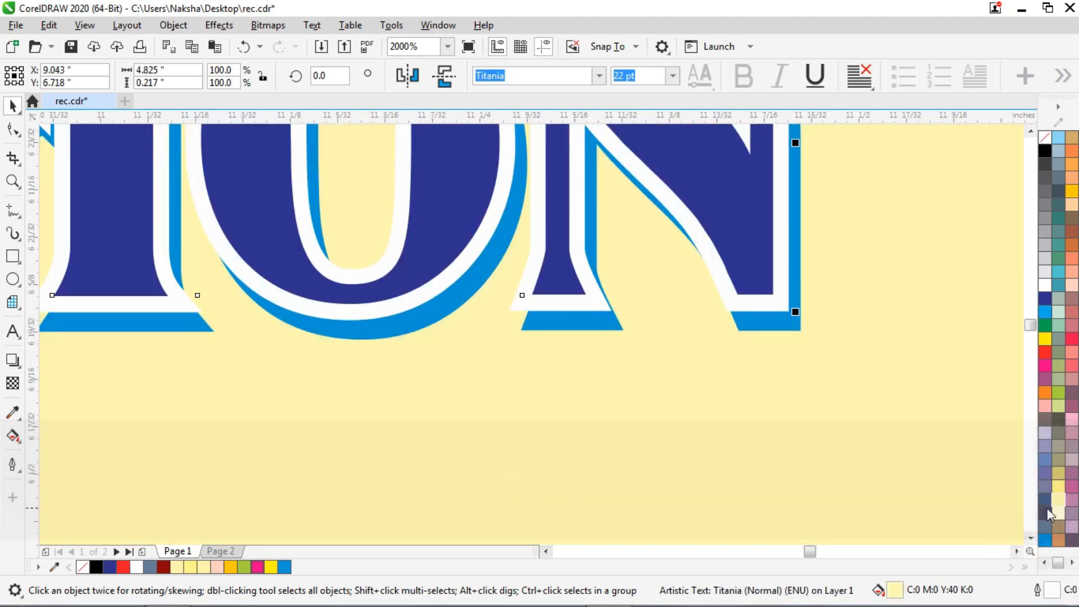
{"action": "scroll", "coordinate": [724, 350], "scroll_direction": "down", "scroll_amount": 2}
{"action": "left_click", "coordinate": [716, 364]}
{"action": "scroll", "coordinate": [725, 358], "scroll_direction": "up", "scroll_amount": 1}
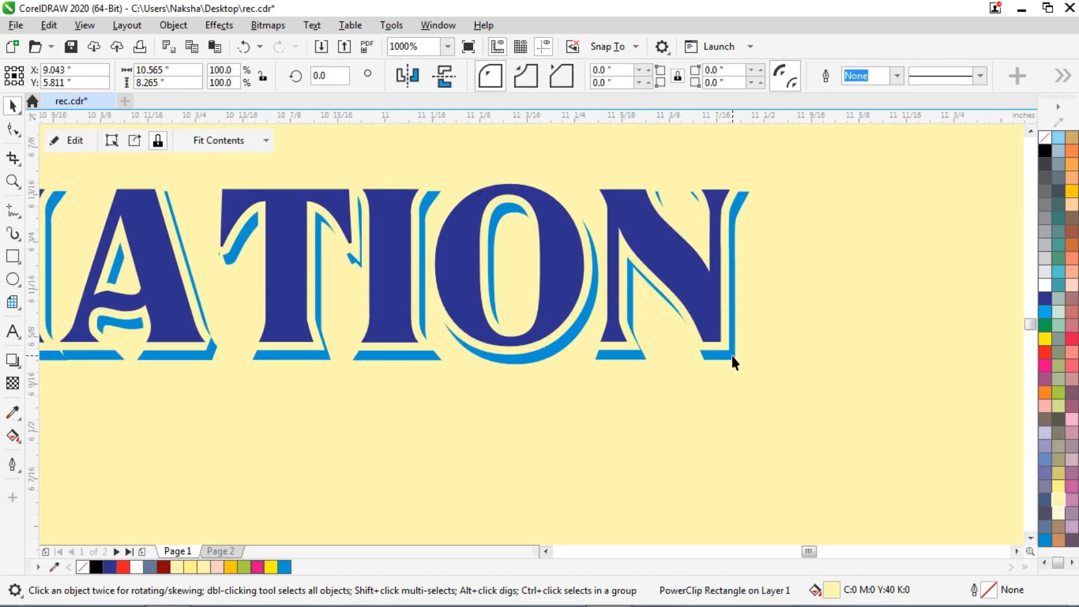
{"action": "left_click", "coordinate": [743, 363]}
{"action": "scroll", "coordinate": [731, 357], "scroll_direction": "up", "scroll_amount": 1}
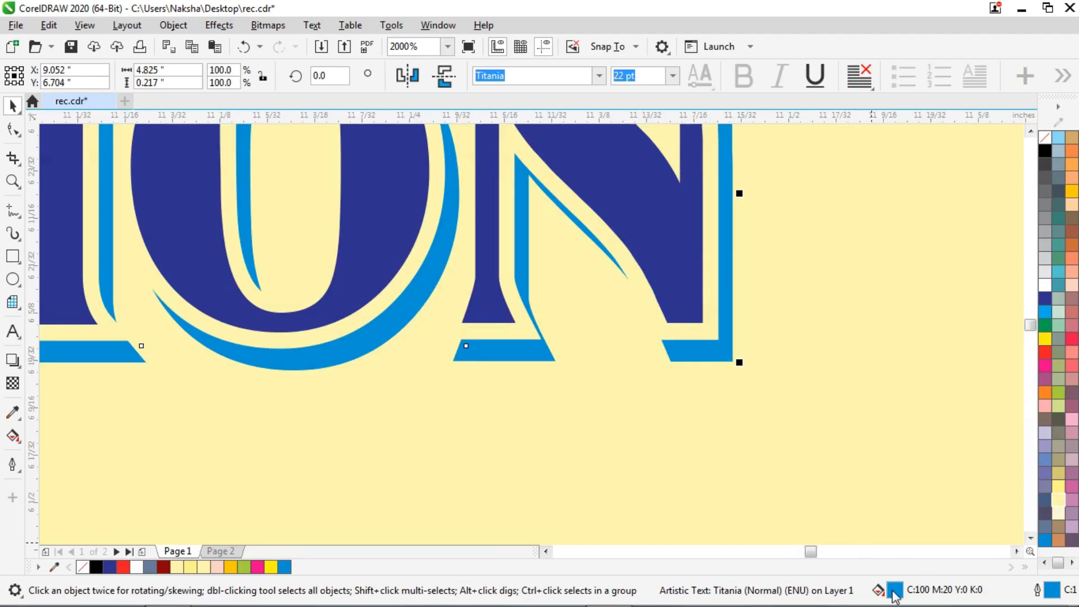
{"action": "double_click", "coordinate": [894, 592]}
{"action": "left_click", "coordinate": [324, 164]}
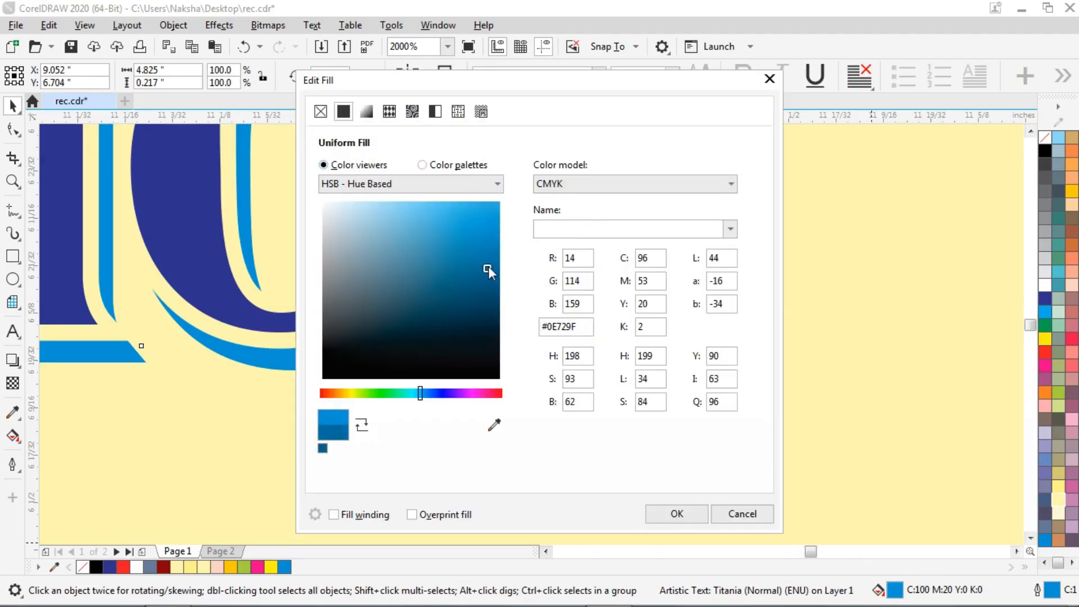
{"action": "key", "text": "Escape"}
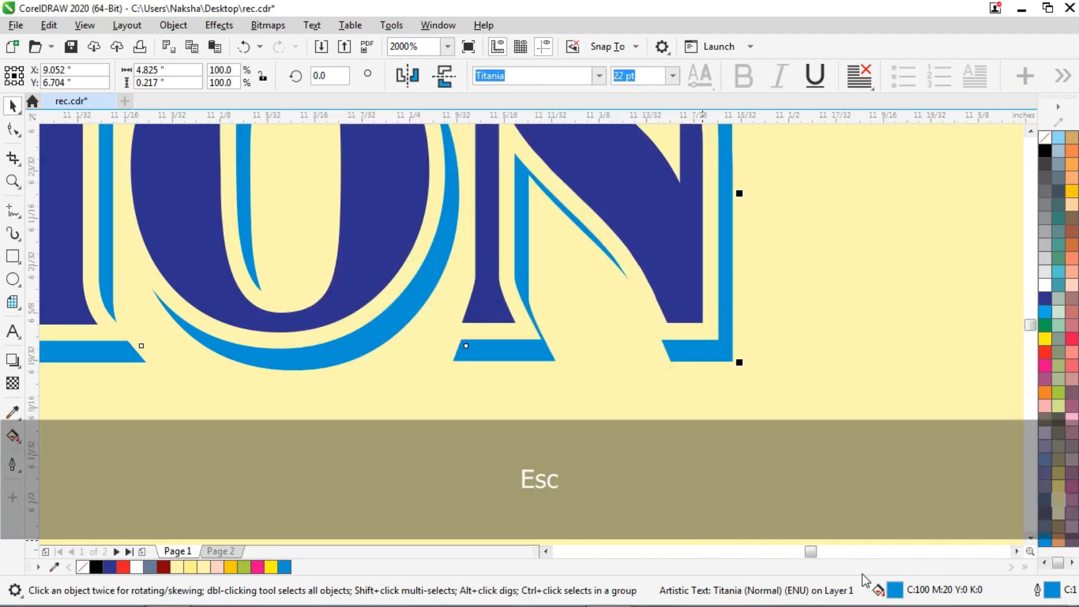
Step: Darken the outline and fill of the title's light blue shadow copy to C87 M38 Y7 K0
{"action": "double_click", "coordinate": [1052, 590]}
{"action": "left_click", "coordinate": [441, 228]}
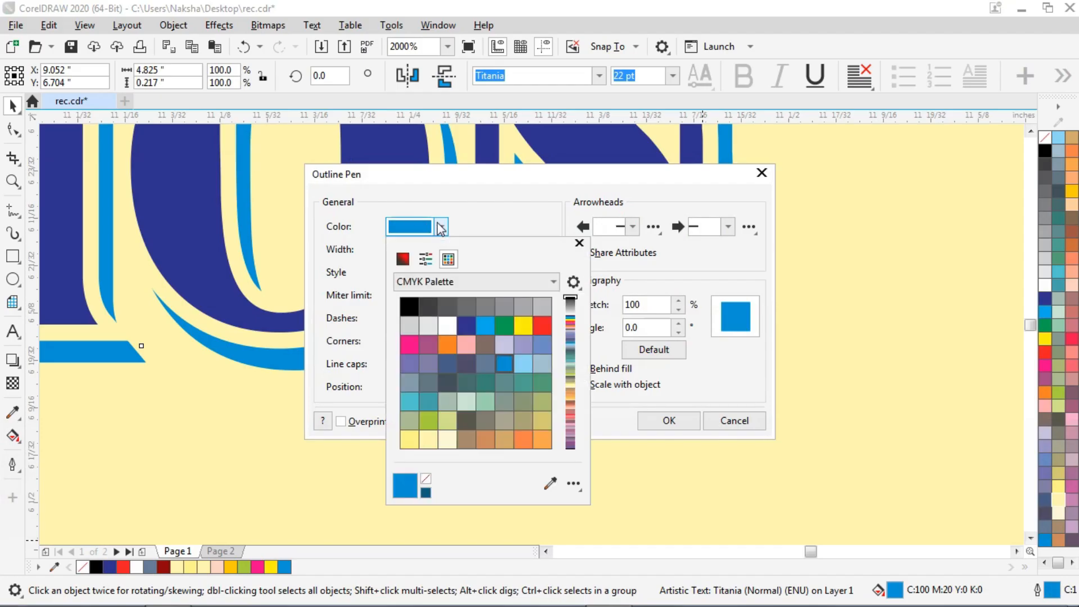
{"action": "left_click", "coordinate": [407, 495]}
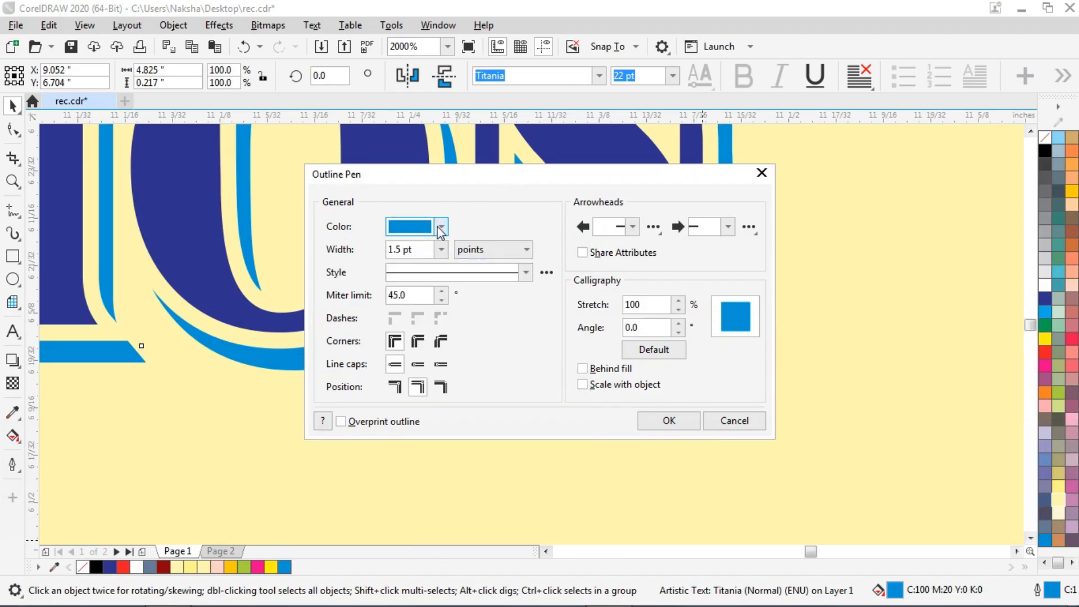
{"action": "left_click", "coordinate": [442, 227]}
{"action": "left_click", "coordinate": [403, 259]}
{"action": "left_click", "coordinate": [492, 361]}
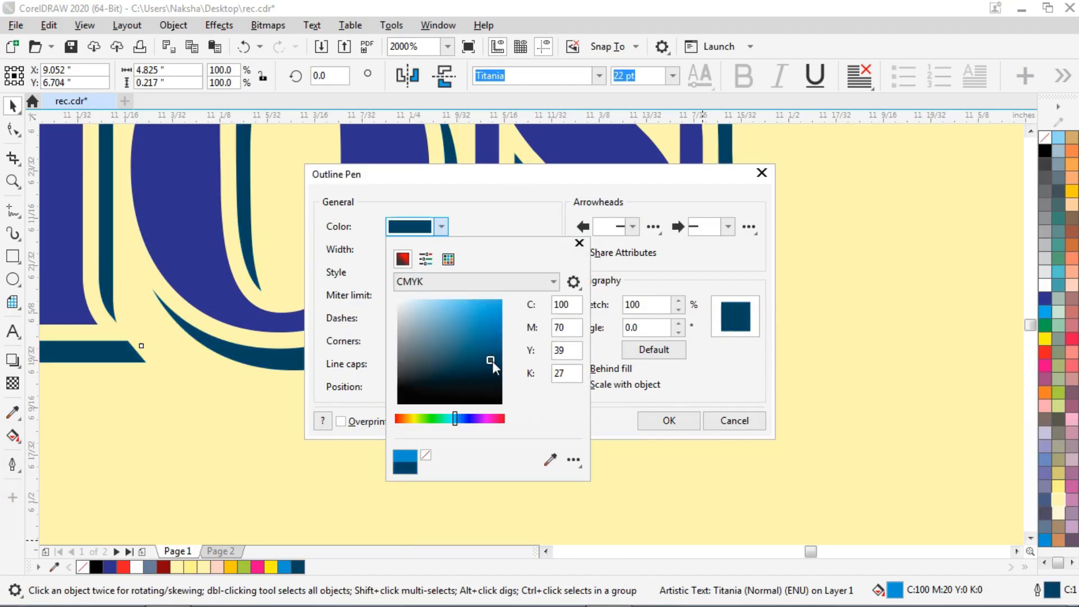
{"action": "left_click", "coordinate": [495, 327]}
{"action": "left_click", "coordinate": [690, 175]}
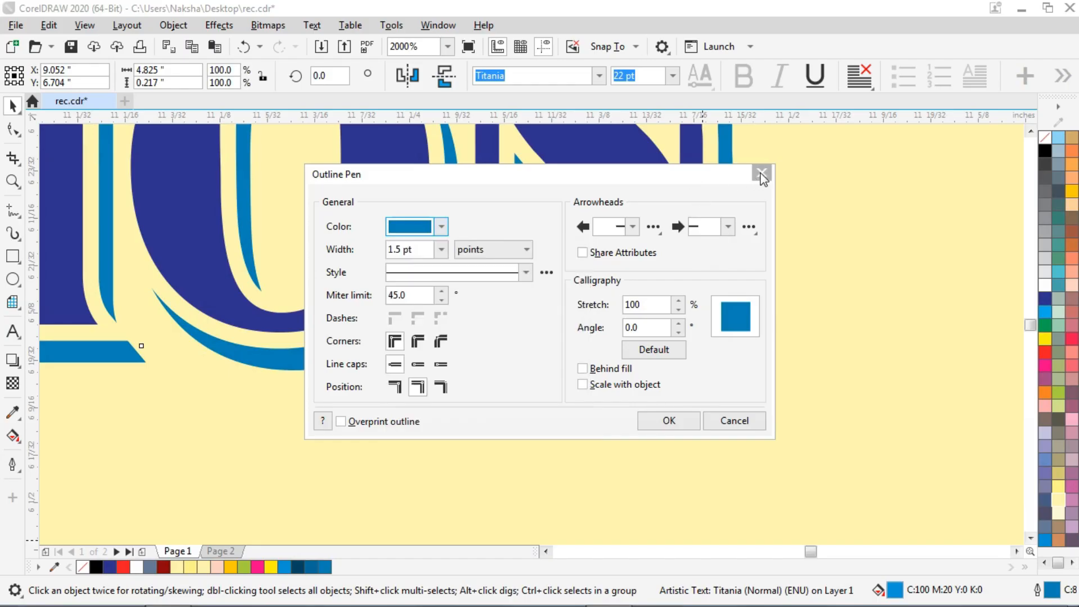
{"action": "left_click", "coordinate": [762, 173]}
{"action": "left_click", "coordinate": [325, 567]}
Step: Try dark blue C100 M100 Y0 K0 on the title's shadow copy and undo the change
{"action": "scroll", "coordinate": [416, 384], "scroll_direction": "down", "scroll_amount": 4}
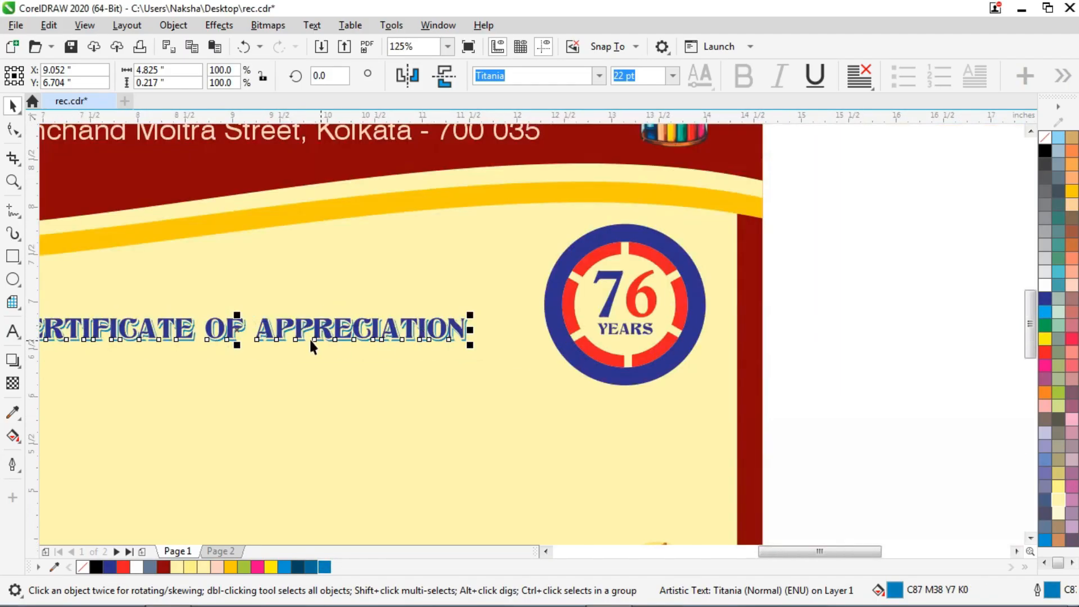
{"action": "scroll", "coordinate": [309, 345], "scroll_direction": "up", "scroll_amount": 1}
{"action": "right_click", "coordinate": [1045, 295]}
{"action": "scroll", "coordinate": [619, 341], "scroll_direction": "up", "scroll_amount": 3}
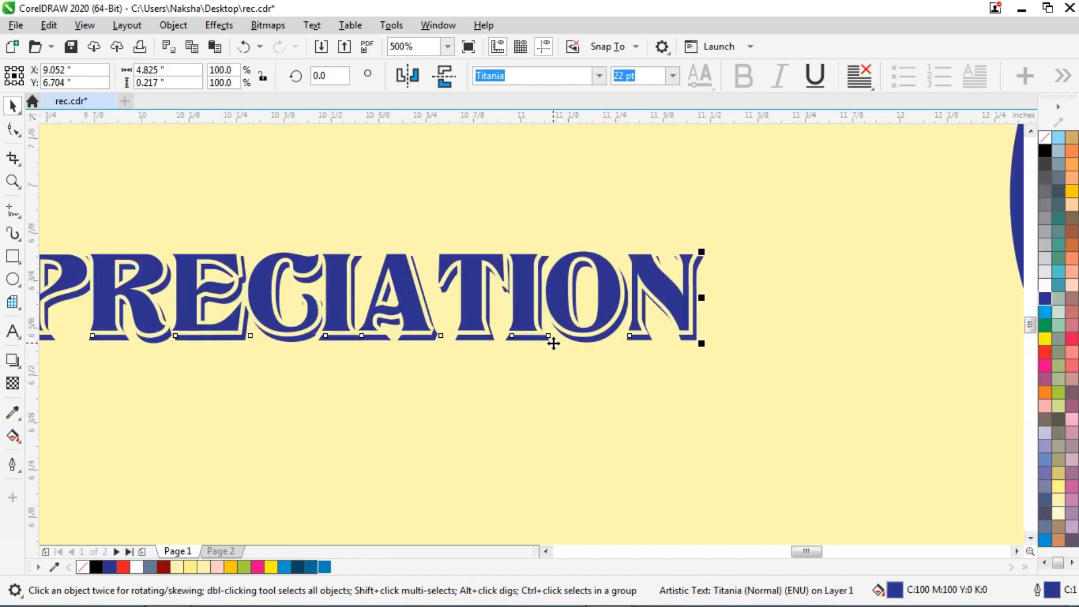
{"action": "scroll", "coordinate": [683, 326], "scroll_direction": "down", "scroll_amount": 3}
{"action": "scroll", "coordinate": [386, 308], "scroll_direction": "up", "scroll_amount": 1}
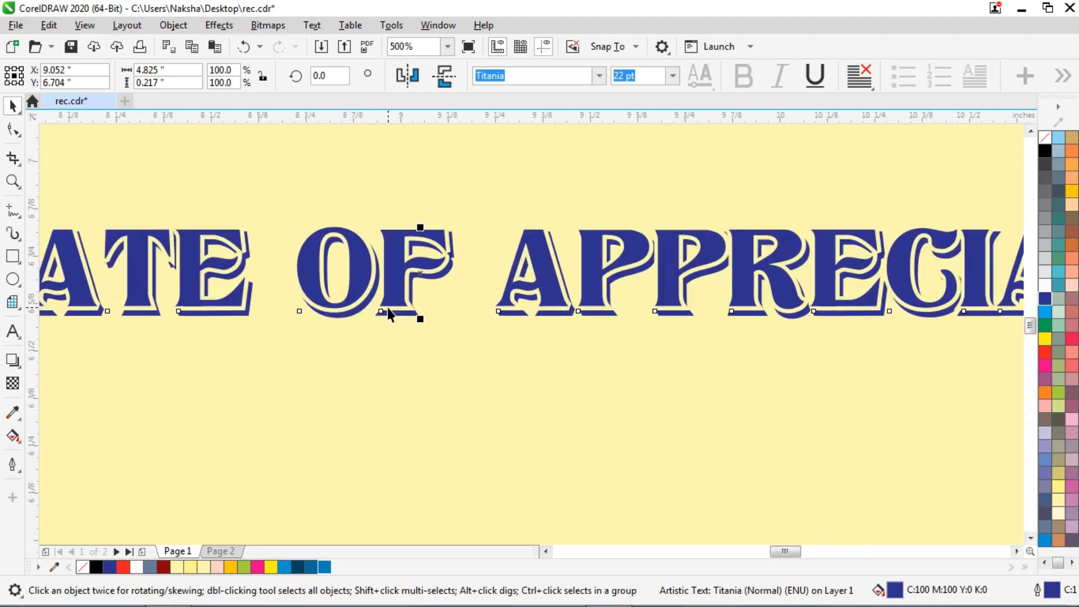
{"action": "key", "text": "ctrl+z"}
Step: Group the three title layers and stretch the group vertically to a height of 0.274 inches
{"action": "scroll", "coordinate": [419, 323], "scroll_direction": "down", "scroll_amount": 1}
{"action": "left_click", "coordinate": [297, 373]}
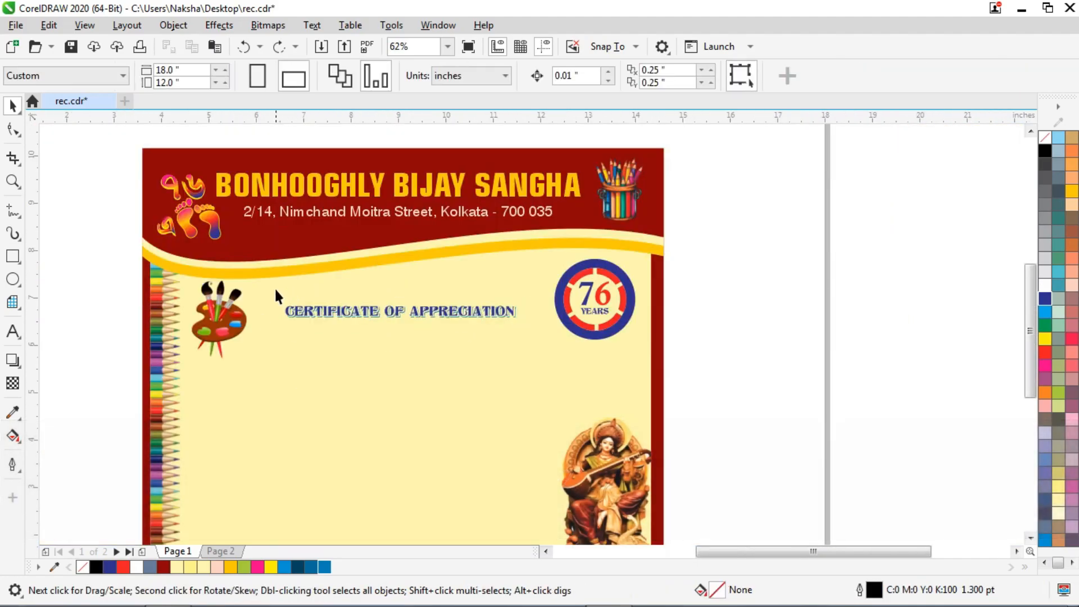
{"action": "left_click_drag", "start_coordinate": [180, 304], "coordinate": [533, 322]}
{"action": "key", "text": "ctrl+g"}
{"action": "scroll", "coordinate": [427, 318], "scroll_direction": "up", "scroll_amount": 3}
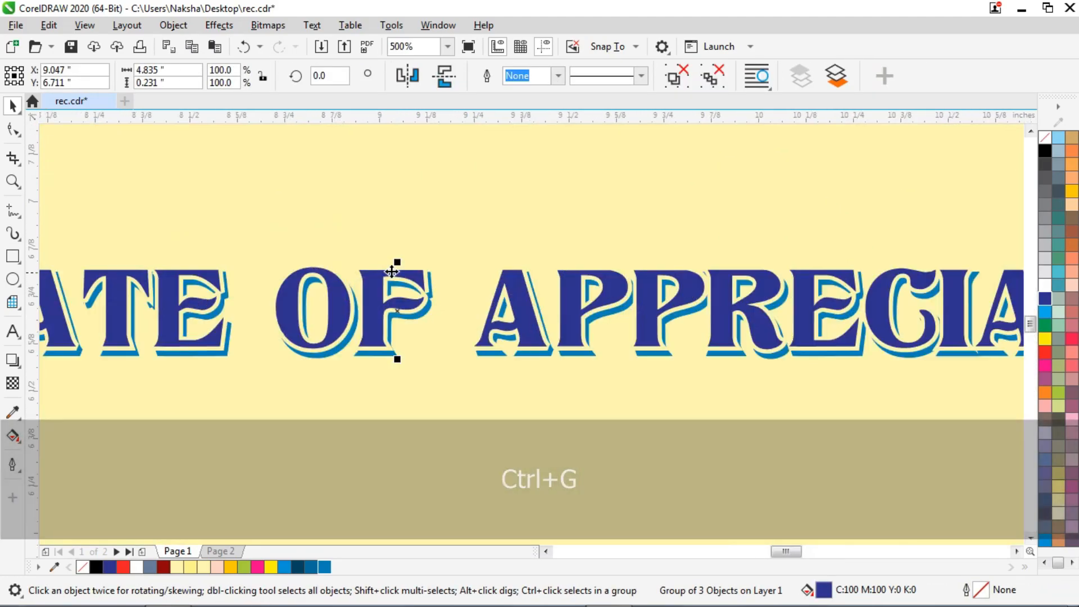
{"action": "left_click_drag", "start_coordinate": [398, 260], "coordinate": [398, 255]}
{"action": "scroll", "coordinate": [436, 283], "scroll_direction": "down", "scroll_amount": 2}
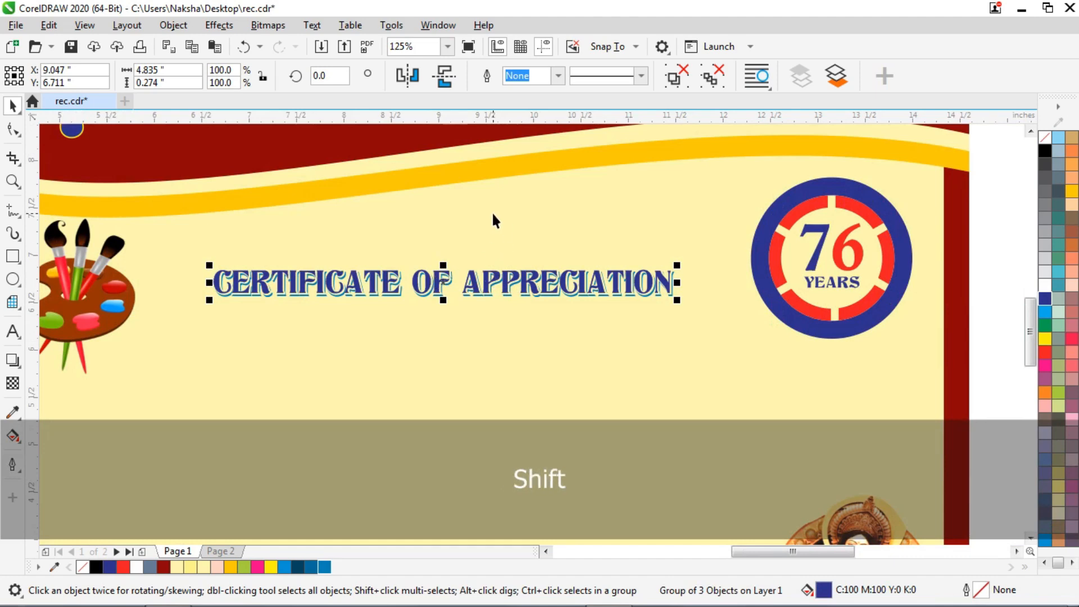
Step: Centre the title group horizontally on the pale yellow panel
{"action": "left_click", "coordinate": [493, 216], "text": "shift"}
{"action": "key", "text": "c"}
{"action": "scroll", "coordinate": [483, 222], "scroll_direction": "down", "scroll_amount": 2}
{"action": "left_click", "coordinate": [797, 209]}
Step: Select the scroll ornament lying outside the certificate and move it just above the certificate title
{"action": "scroll", "coordinate": [617, 271], "scroll_direction": "down", "scroll_amount": 1}
{"action": "key", "text": "ctrl+a"}
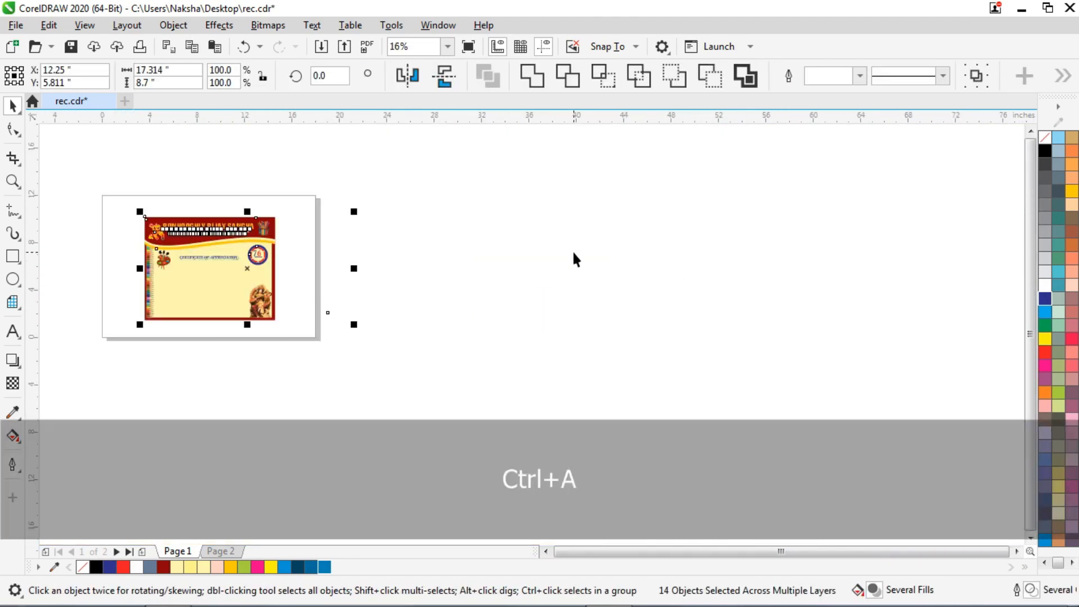
{"action": "scroll", "coordinate": [457, 281], "scroll_direction": "up", "scroll_amount": 1}
{"action": "left_click_drag", "start_coordinate": [669, 248], "coordinate": [458, 416]}
{"action": "left_click_drag", "start_coordinate": [554, 348], "coordinate": [305, 229]}
{"action": "scroll", "coordinate": [307, 230], "scroll_direction": "up", "scroll_amount": 2}
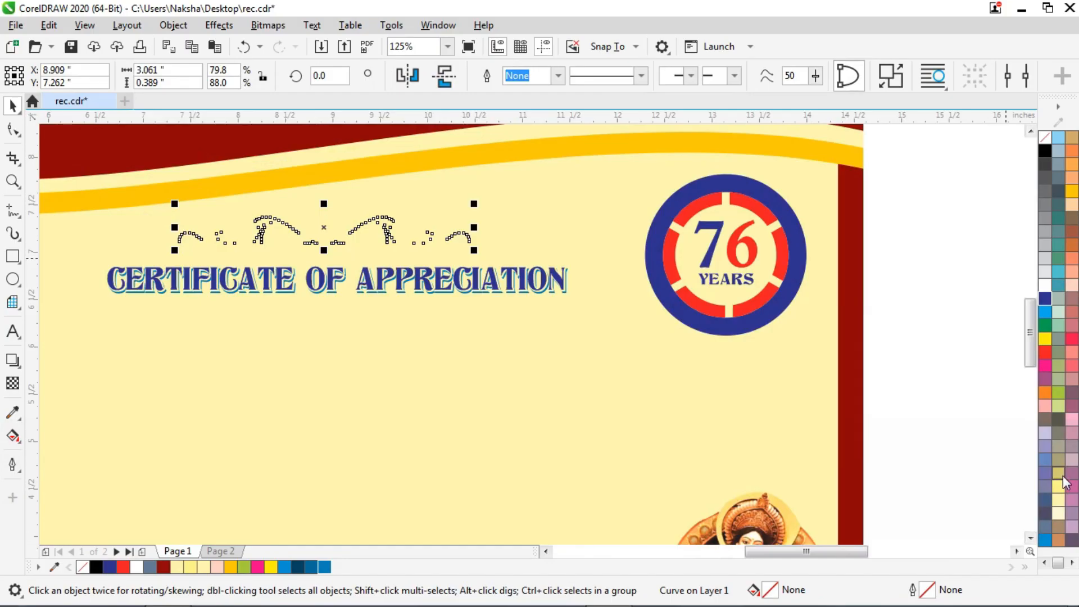
Step: Move the ornament slightly closer to the title and fill it with dark gold, C31 M26 Y100 K1
{"action": "left_click", "coordinate": [1046, 392]}
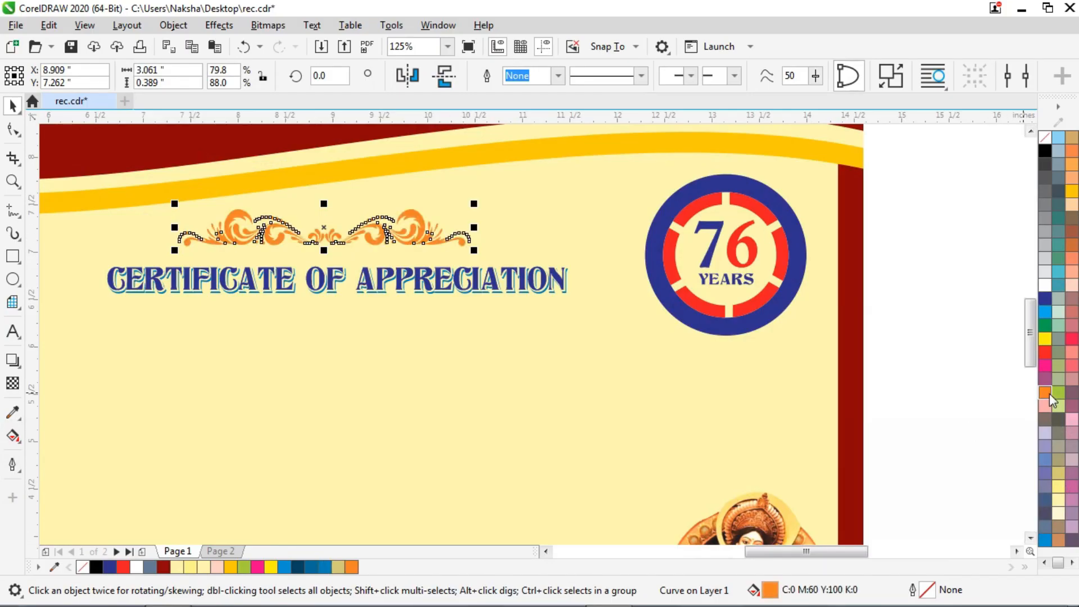
{"action": "key", "text": "ctrl+z"}
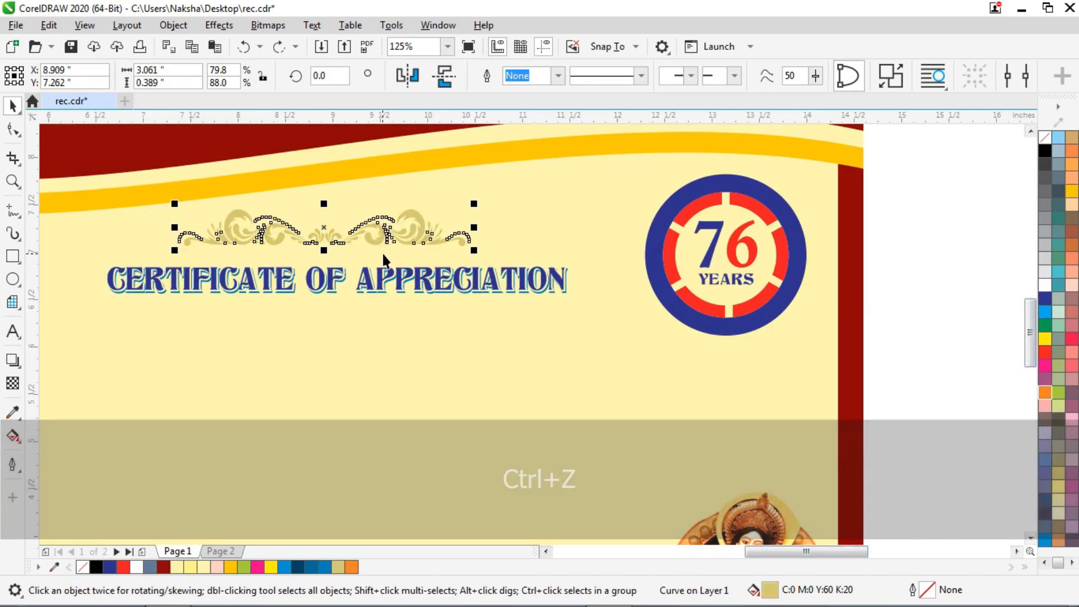
{"action": "left_click_drag", "start_coordinate": [323, 236], "coordinate": [332, 244]}
{"action": "double_click", "coordinate": [771, 590]}
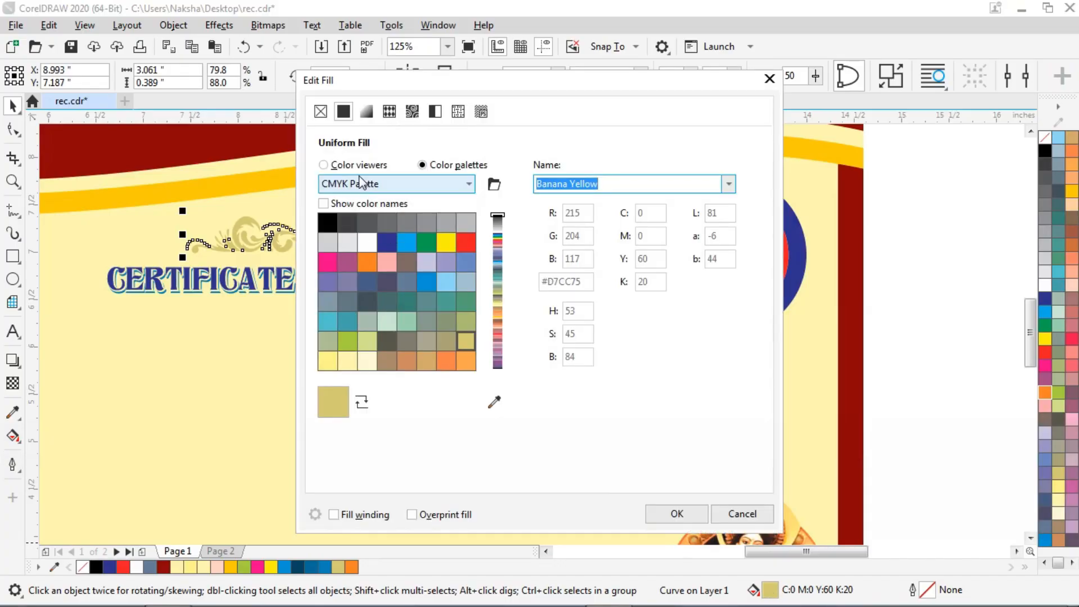
{"action": "left_click", "coordinate": [441, 247]}
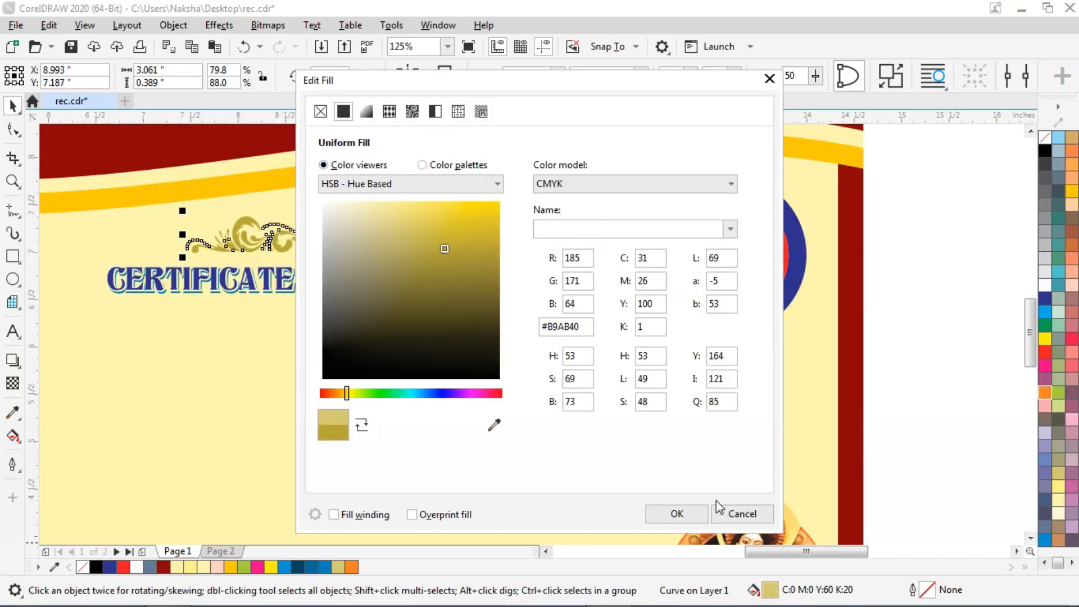
{"action": "left_click", "coordinate": [677, 514]}
Step: Centre the ornament horizontally over the certificate title and nudge it slightly down
{"action": "left_click", "coordinate": [366, 275], "text": "shift"}
{"action": "key", "text": "c"}
{"action": "scroll", "coordinate": [488, 277], "scroll_direction": "down", "scroll_amount": 1}
{"action": "left_click", "coordinate": [719, 258]}
{"action": "scroll", "coordinate": [428, 250], "scroll_direction": "up", "scroll_amount": 1}
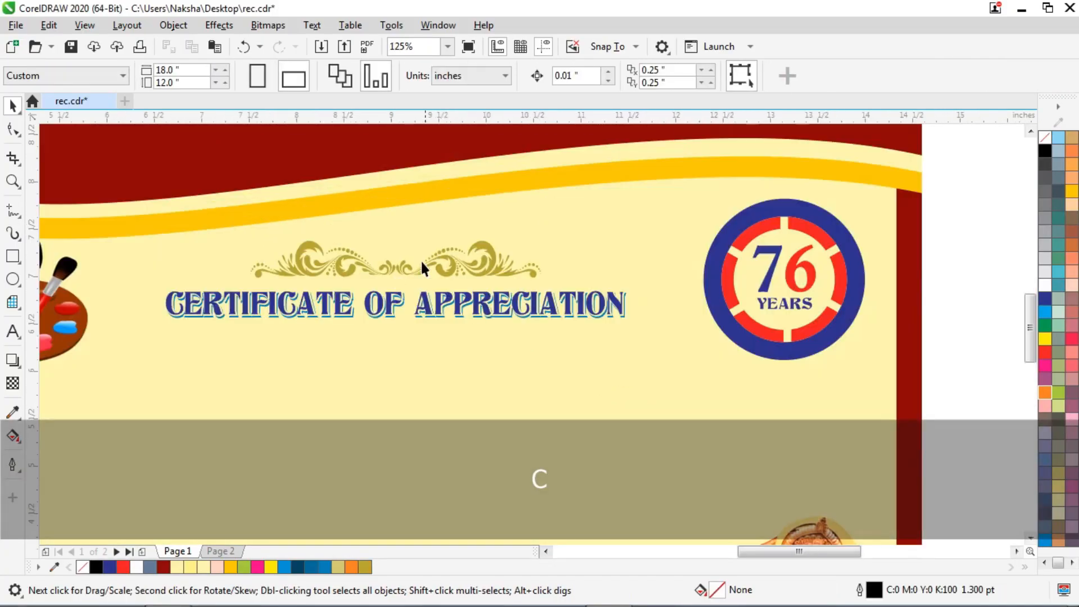
{"action": "left_click", "coordinate": [399, 270]}
{"action": "key", "text": "Down"}
Step: Draw a horizontal line about 0.89 inches long outward from the ornament's left end and colour it the ornament's dark gold
{"action": "scroll", "coordinate": [171, 277], "scroll_direction": "up", "scroll_amount": 1}
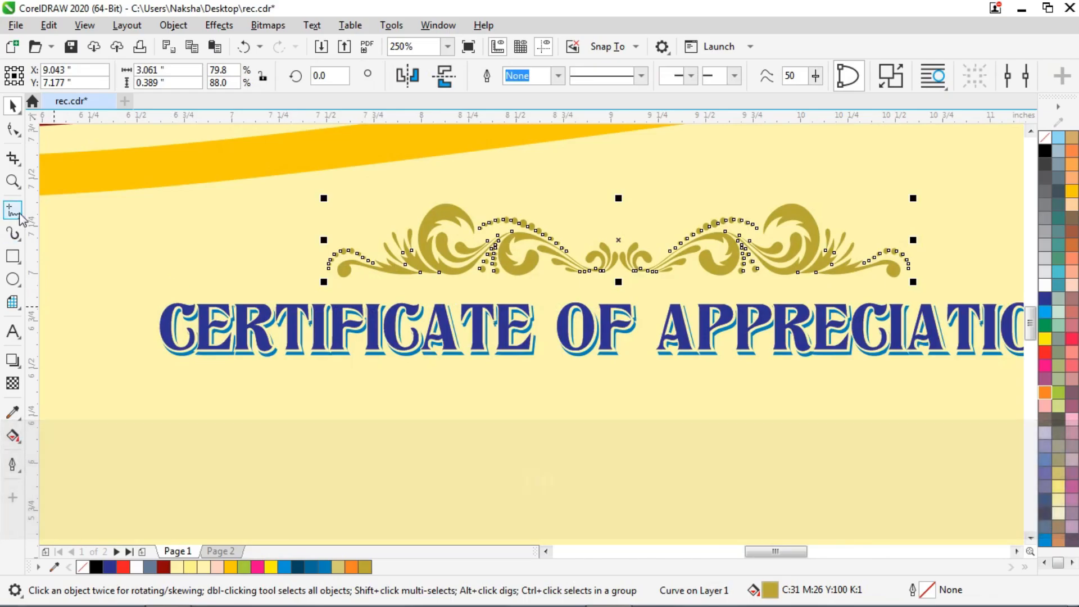
{"action": "left_click", "coordinate": [12, 211]}
{"action": "scroll", "coordinate": [128, 279], "scroll_direction": "up", "scroll_amount": 1}
{"action": "left_click", "coordinate": [215, 273], "text": "ctrl"}
{"action": "scroll", "coordinate": [214, 273], "scroll_direction": "up", "scroll_amount": 2}
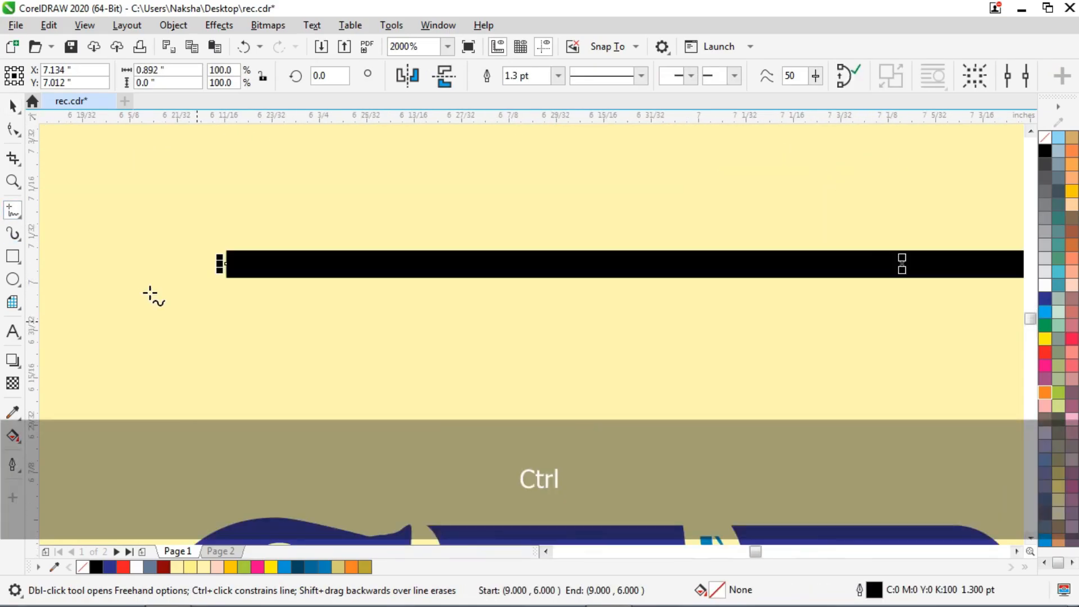
{"action": "right_click", "coordinate": [365, 567]}
Step: Draw a circle about 0.04 inches wide on the line's left end, filled dark gold with no outline
{"action": "left_click", "coordinate": [12, 279]}
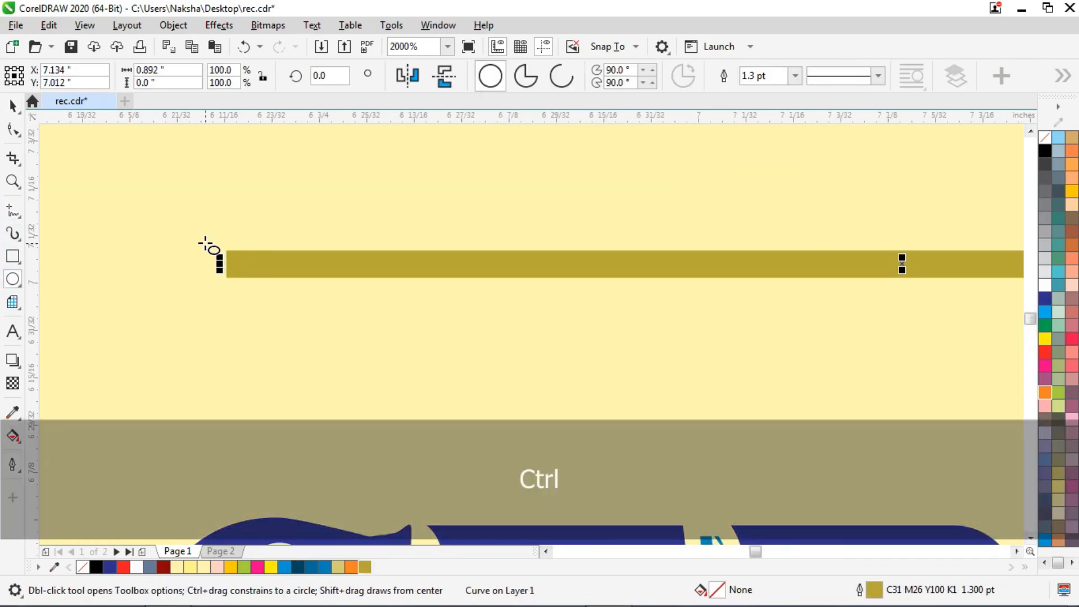
{"action": "mouse_move", "coordinate": [205, 239]}
{"action": "left_mouse_down"}
{"action": "mouse_move", "coordinate": [242, 292]}
{"action": "mouse_move", "coordinate": [259, 291]}
{"action": "left_mouse_up"}
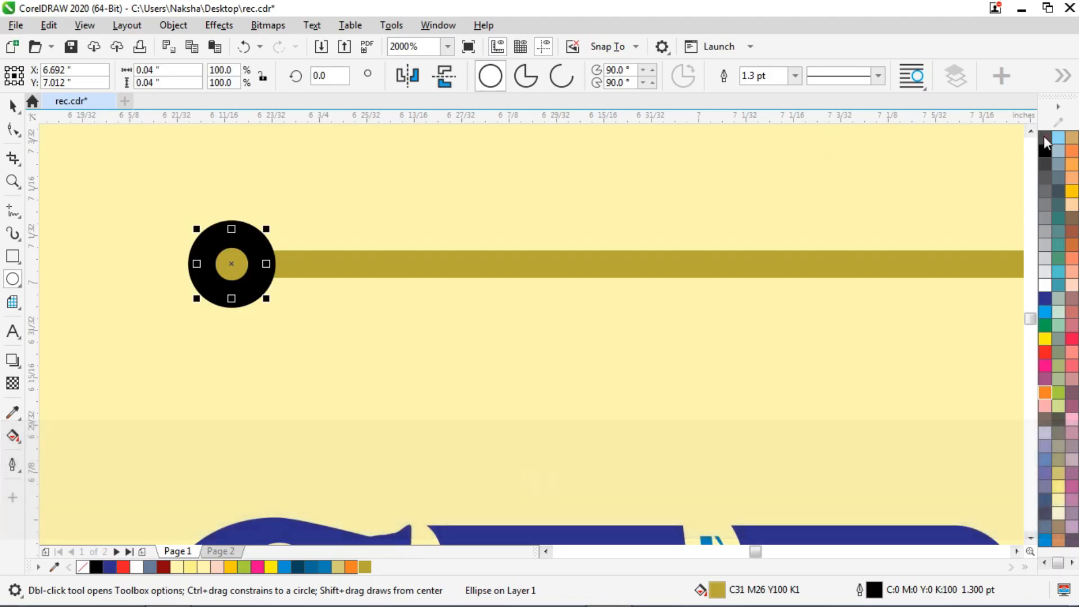
{"action": "right_click", "coordinate": [1045, 137]}
{"action": "scroll", "coordinate": [331, 280], "scroll_direction": "down", "scroll_amount": 1}
{"action": "left_click", "coordinate": [12, 108]}
{"action": "scroll", "coordinate": [72, 242], "scroll_direction": "down", "scroll_amount": 1}
{"action": "scroll", "coordinate": [124, 239], "scroll_direction": "down", "scroll_amount": 1}
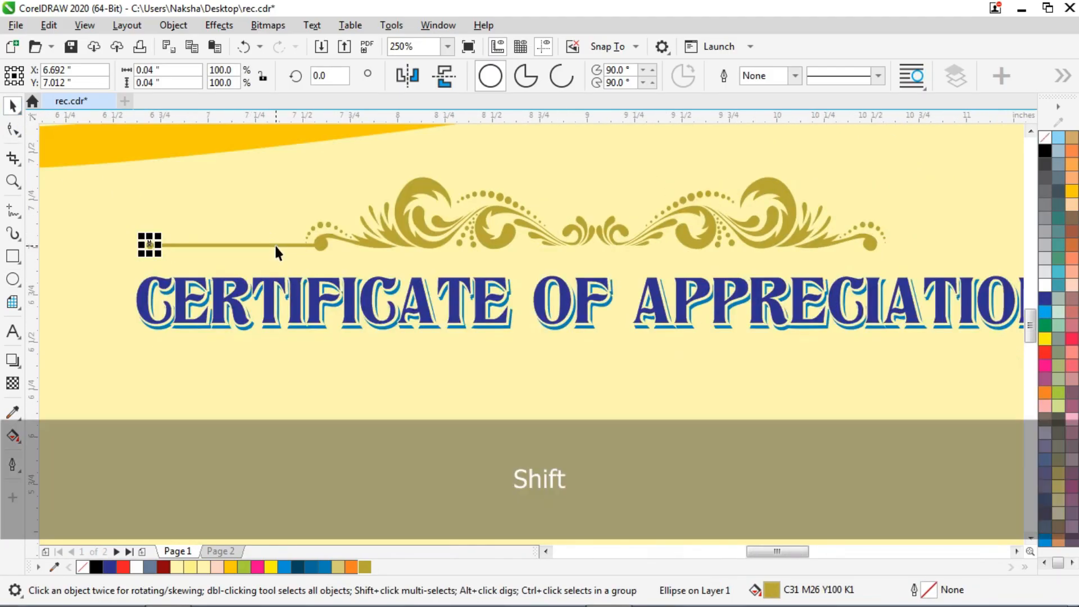
Step: Group the gold line with its end dot and place a copy at the ornament's right end
{"action": "left_click", "coordinate": [278, 248], "text": "shift"}
{"action": "key", "text": "ctrl+g"}
{"action": "left_click_drag", "start_coordinate": [183, 245], "coordinate": [908, 247]}
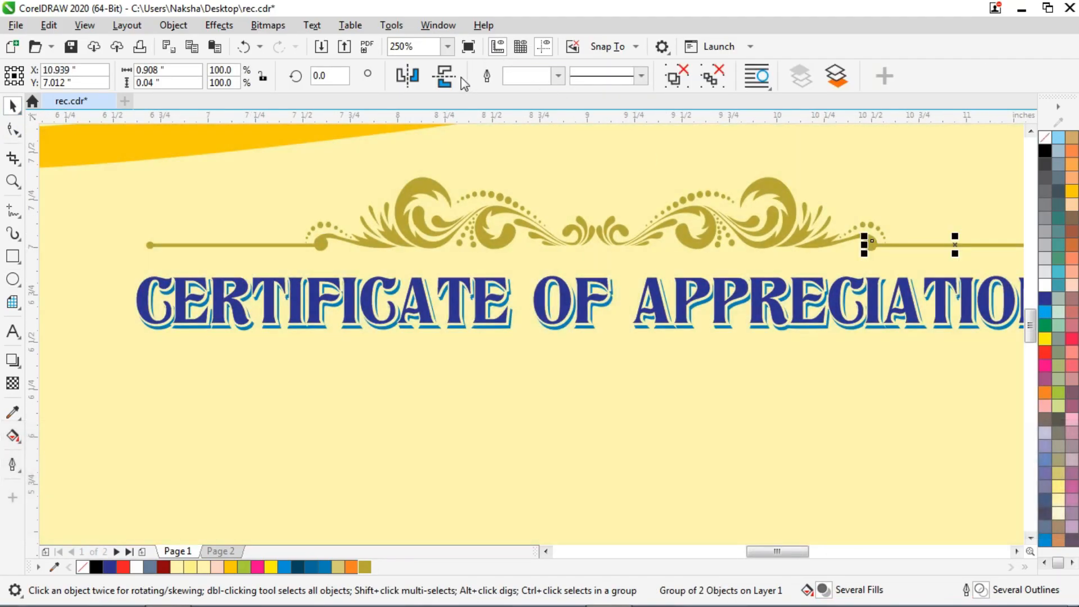
Step: Align the two dotted end lines of the ornament to the same height
{"action": "left_click", "coordinate": [231, 246], "text": "shift"}
{"action": "scroll", "coordinate": [231, 246], "scroll_direction": "down", "scroll_amount": 1}
{"action": "key", "text": "e"}
{"action": "scroll", "coordinate": [450, 258], "scroll_direction": "down", "scroll_amount": 1}
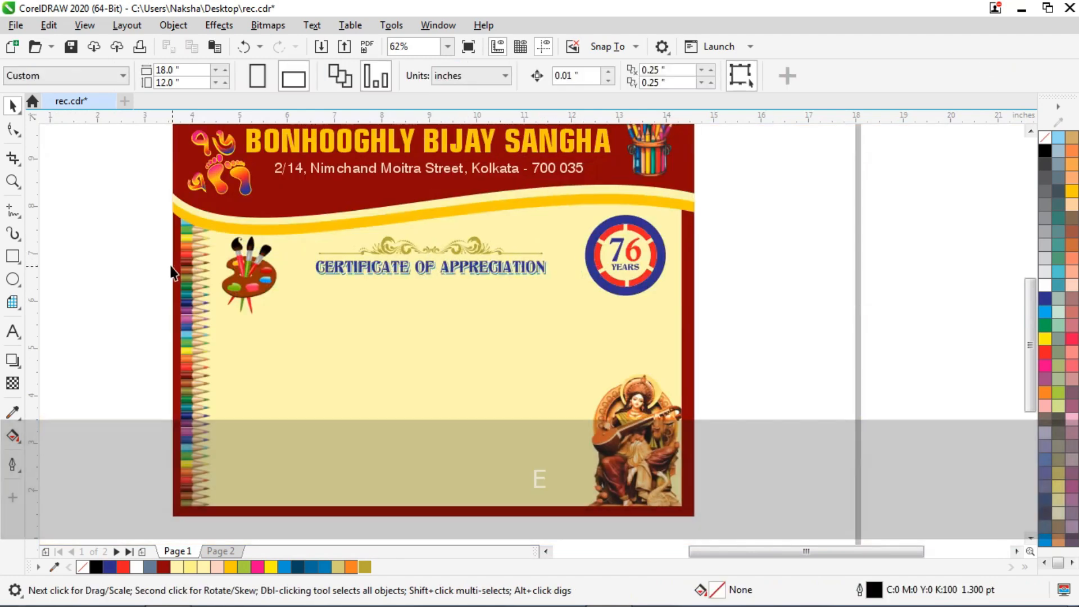
Step: Group the ornament with its two end lines and centre the group horizontally on the yellow background
{"action": "left_click_drag", "start_coordinate": [137, 231], "coordinate": [564, 268]}
{"action": "key", "text": "ctrl+g"}
{"action": "scroll", "coordinate": [436, 277], "scroll_direction": "up", "scroll_amount": 1}
{"action": "left_click", "coordinate": [436, 271], "text": "shift"}
{"action": "key", "text": "c"}
{"action": "left_click", "coordinate": [570, 191]}
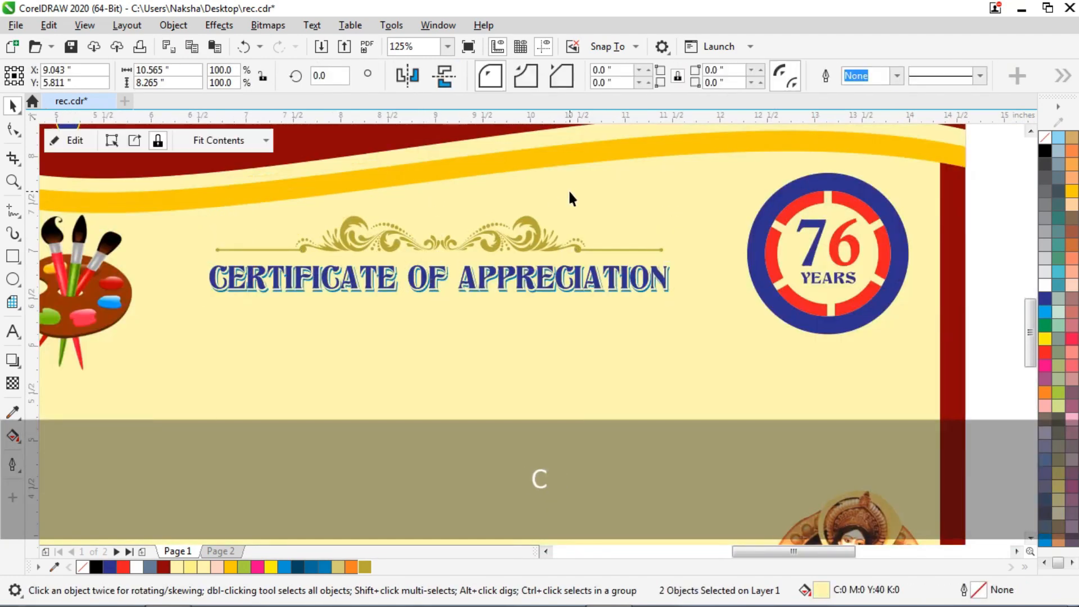
Step: Place a vertically mirrored copy of the ornament group below the title and centre it under the upper ornament
{"action": "left_click_drag", "start_coordinate": [494, 249], "coordinate": [488, 332]}
{"action": "right_click", "coordinate": [488, 333]}
{"action": "left_click", "coordinate": [454, 81]}
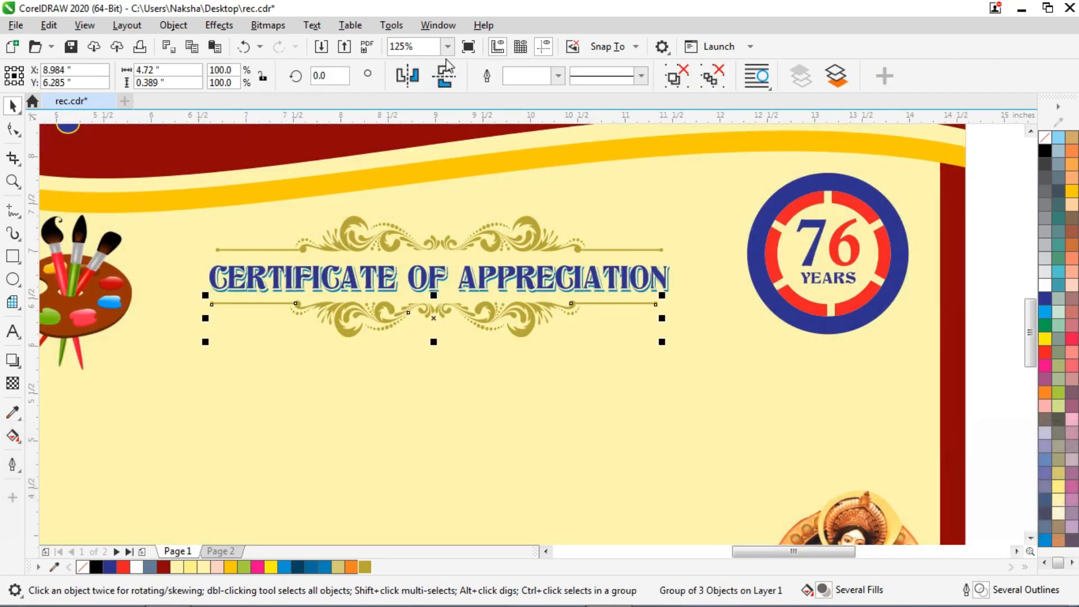
{"action": "key", "text": "Down"}
{"action": "left_click", "coordinate": [491, 248], "text": "shift"}
{"action": "key", "text": "c"}
{"action": "scroll", "coordinate": [514, 257], "scroll_direction": "down", "scroll_amount": 1}
{"action": "left_click", "coordinate": [810, 239]}
Step: Nudge the paint palette image slightly to the left
{"action": "left_click_drag", "start_coordinate": [174, 231], "coordinate": [616, 327]}
{"action": "scroll", "coordinate": [463, 260], "scroll_direction": "up", "scroll_amount": 1}
{"action": "scroll", "coordinate": [491, 254], "scroll_direction": "down", "scroll_amount": 1}
{"action": "left_click", "coordinate": [132, 274]}
{"action": "left_click", "coordinate": [308, 274]}
{"action": "key", "text": "Left"}
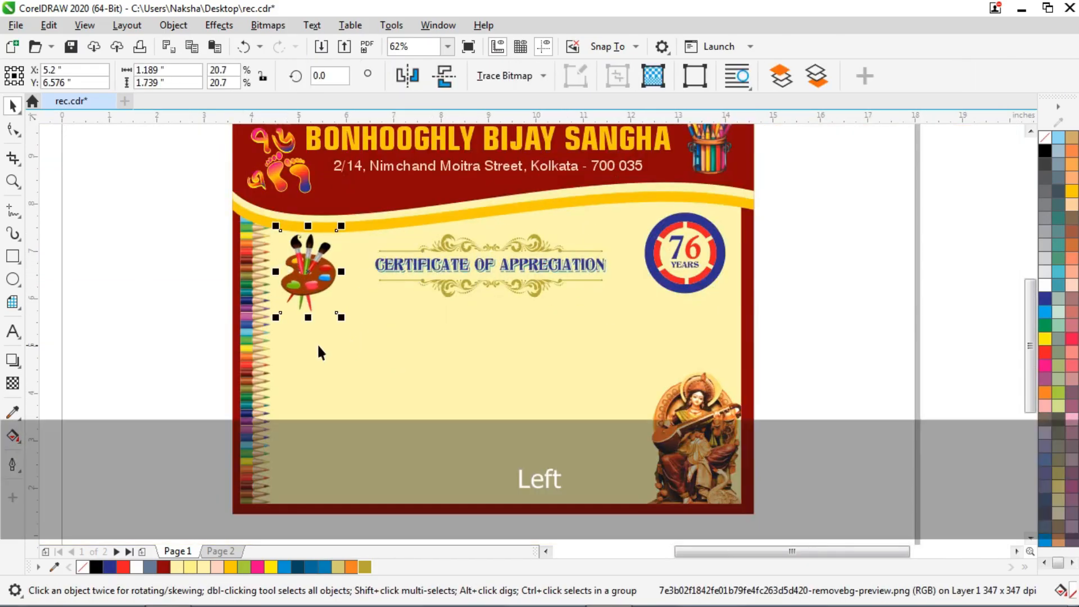
Step: Nudge the title with its two ornaments slightly up and save the document
{"action": "left_click_drag", "start_coordinate": [169, 222], "coordinate": [622, 298]}
{"action": "key", "text": "Up"}
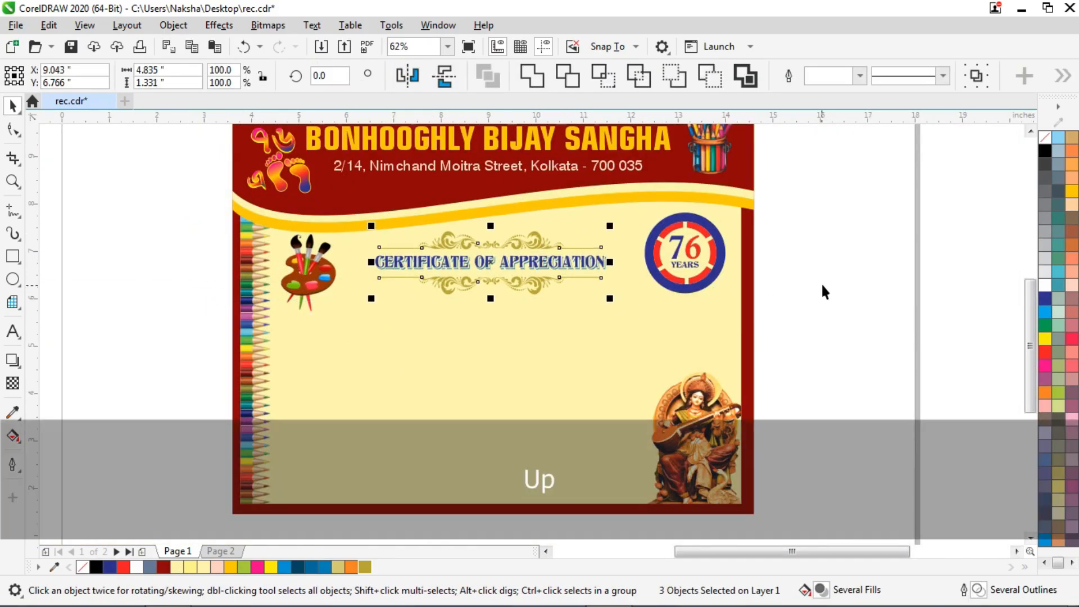
{"action": "left_click", "coordinate": [824, 288]}
{"action": "key", "text": "ctrl+s"}
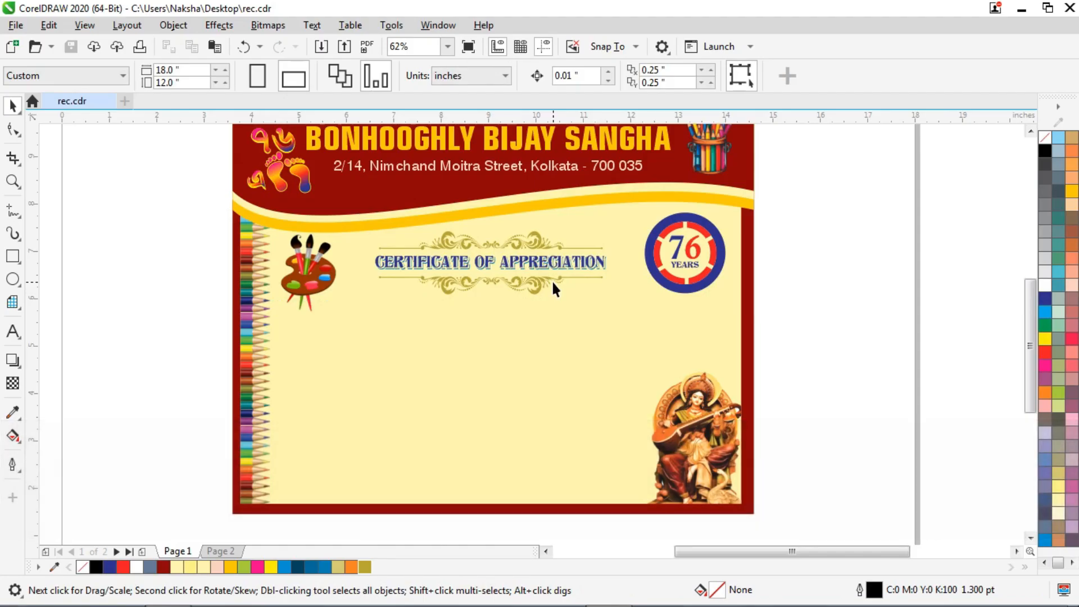
{"action": "key", "text": "ctrl+i"}
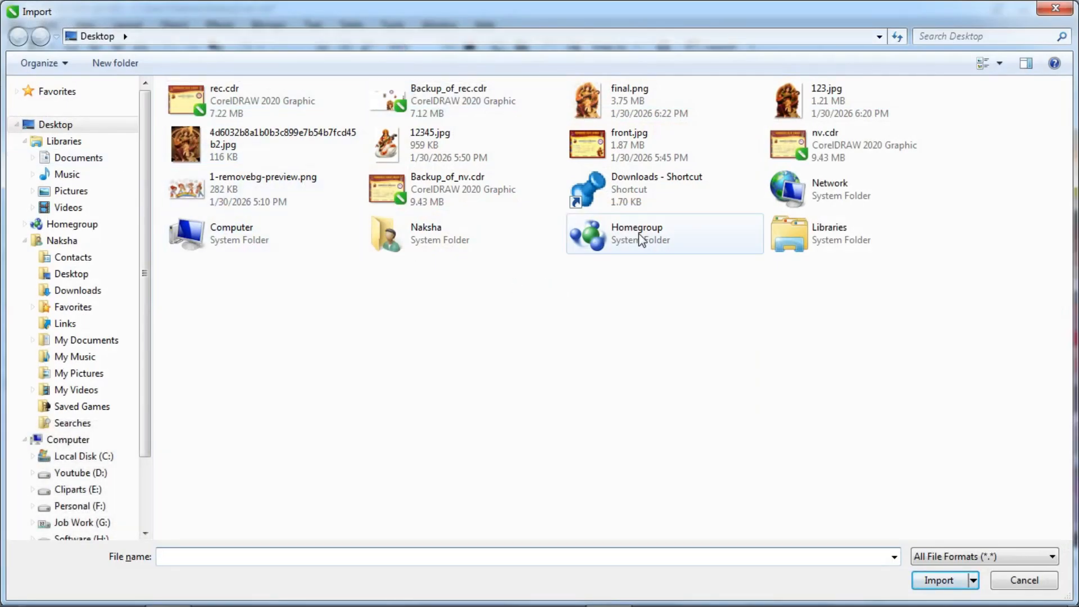
{"action": "double_click", "coordinate": [603, 195]}
{"action": "left_click", "coordinate": [1057, 9]}
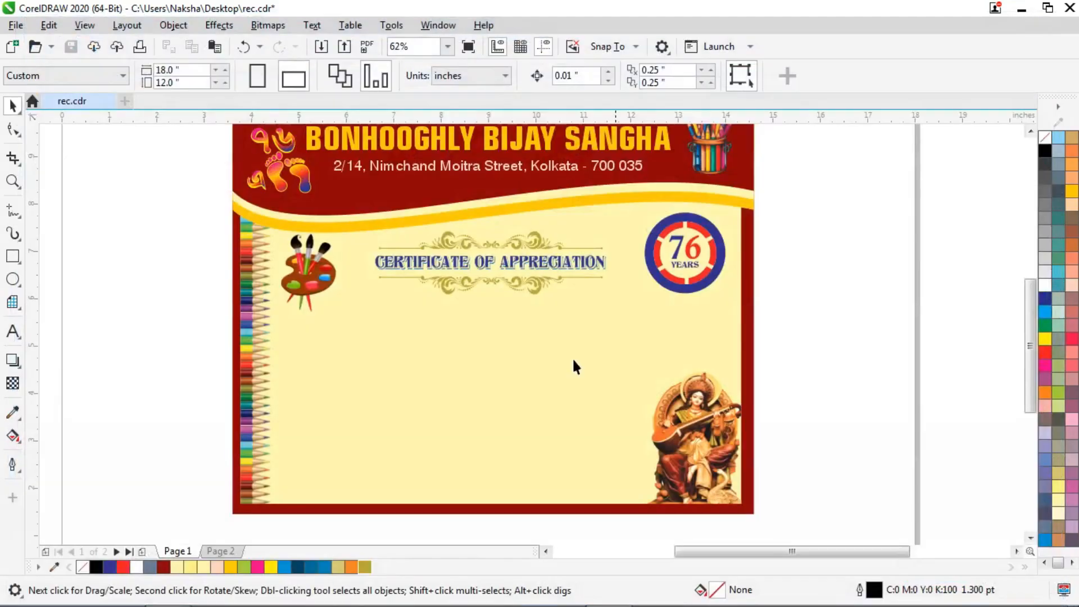
Step: Add the artistic text "This is" below the paint palette
{"action": "key", "text": "F8"}
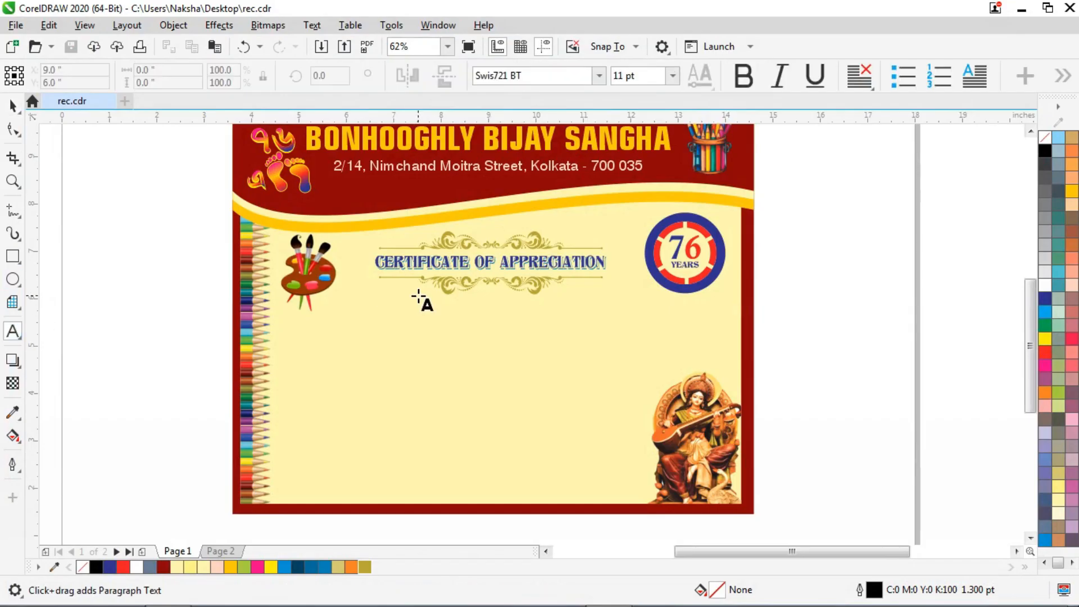
{"action": "scroll", "coordinate": [332, 304], "scroll_direction": "up", "scroll_amount": 2}
{"action": "scroll", "coordinate": [307, 351], "scroll_direction": "up", "scroll_amount": 2}
{"action": "type", "text": "tHIS"}
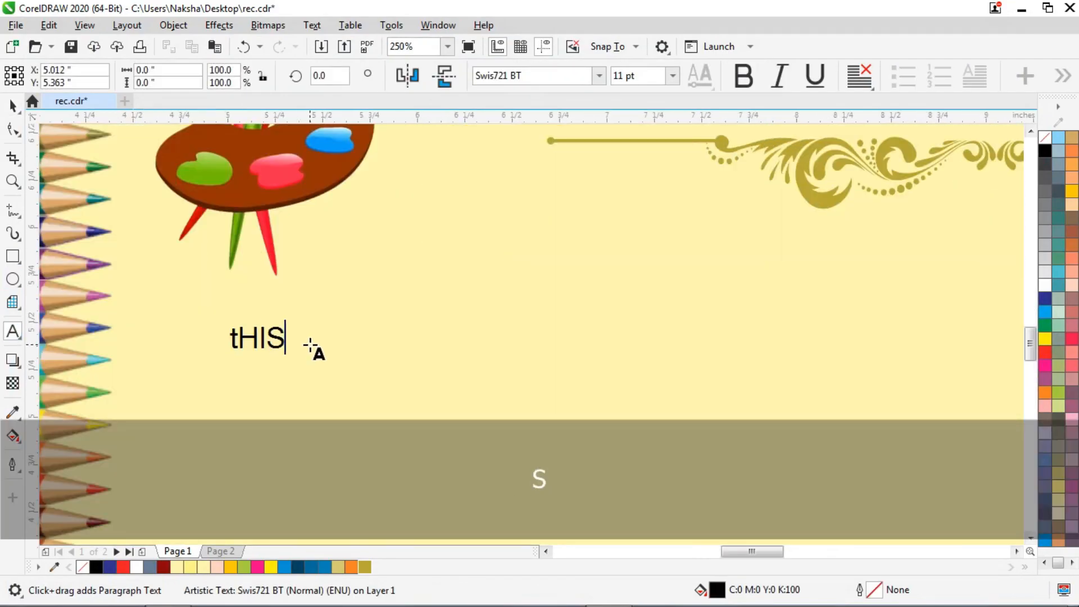
{"action": "key", "text": "ctrl+a"}
{"action": "type", "text": "This is"}
{"action": "left_click", "coordinate": [13, 107]}
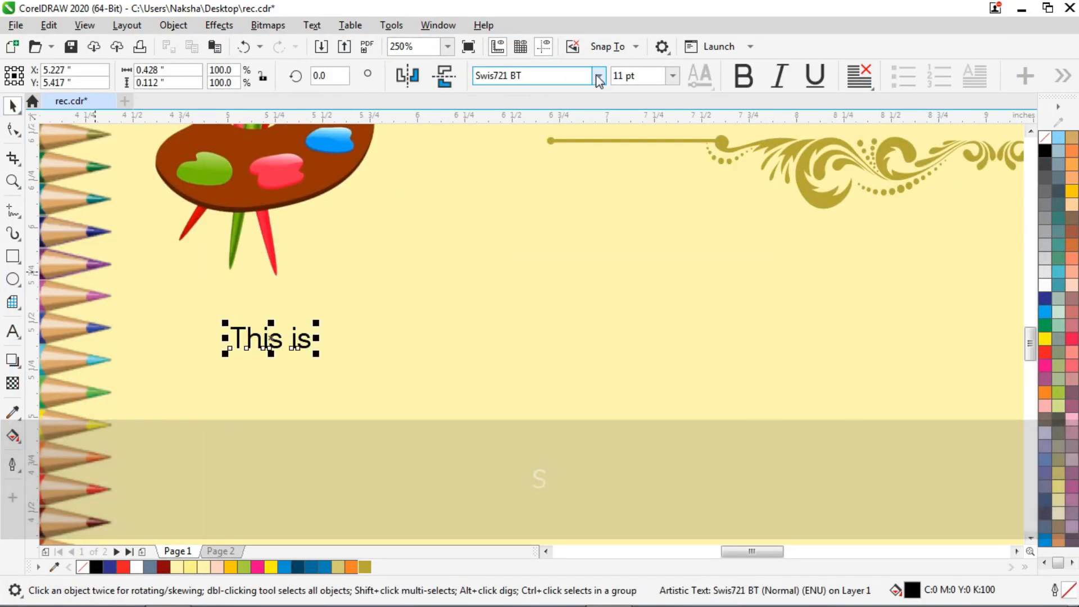
Step: Format the "This is" text in Lucida Calligraphy at 16 pt and colour it dark blue
{"action": "left_click", "coordinate": [531, 75]}
{"action": "type", "text": "lu"}
{"action": "left_click", "coordinate": [573, 203]}
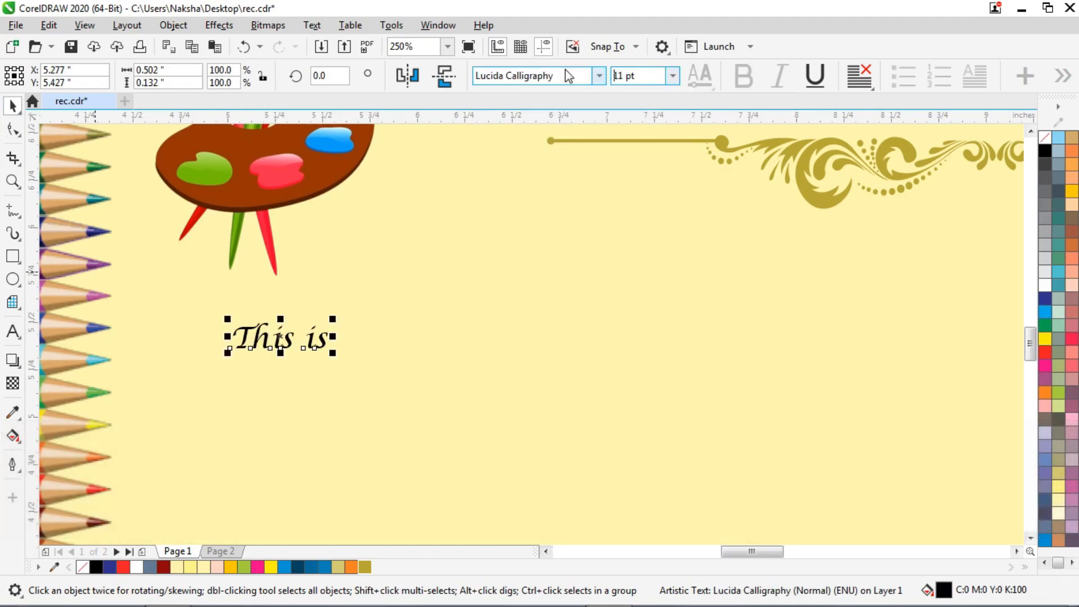
{"action": "left_click", "coordinate": [638, 76]}
{"action": "type", "text": "16"}
{"action": "key", "text": "Return"}
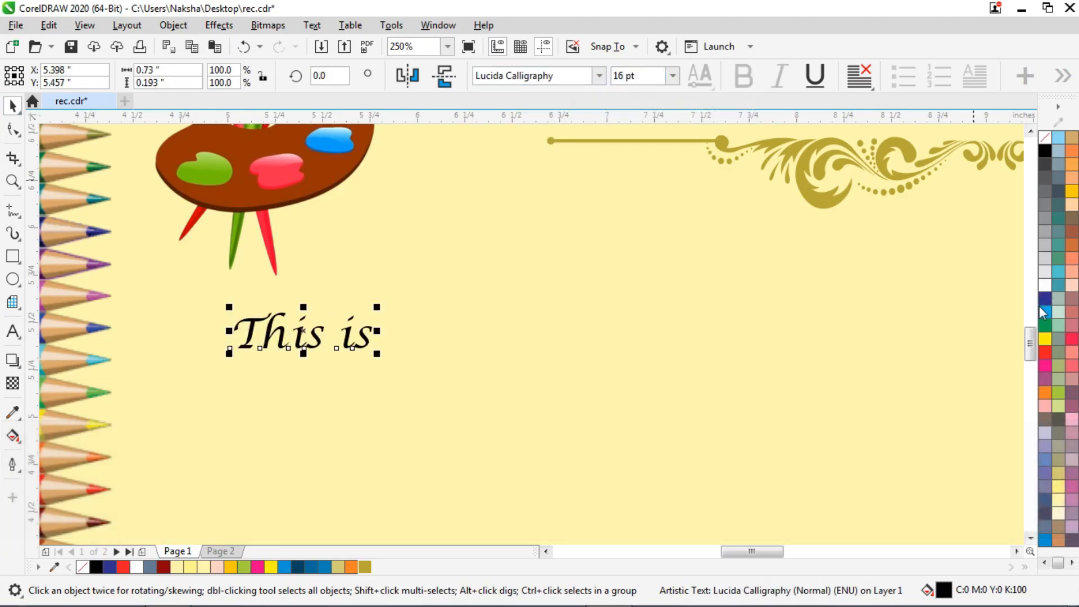
{"action": "scroll", "coordinate": [202, 308], "scroll_direction": "down", "scroll_amount": 2}
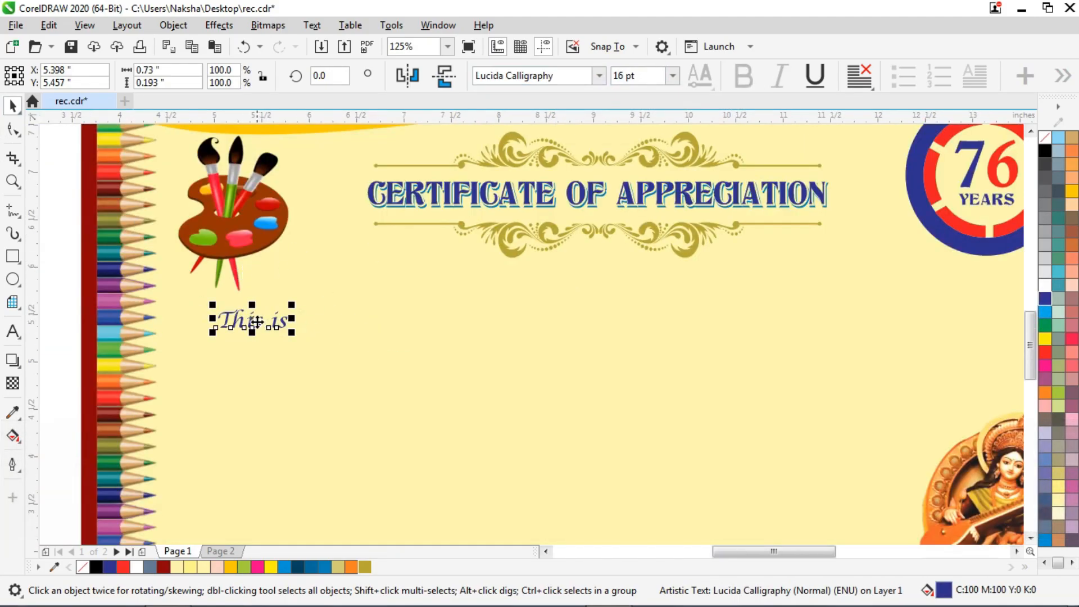
Step: Move the text close under the palette and continue its line with "certify that" and a long dotted blank
{"action": "left_click_drag", "start_coordinate": [256, 321], "coordinate": [215, 297]}
{"action": "left_click", "coordinate": [12, 332]}
{"action": "type", "text": "certify"}
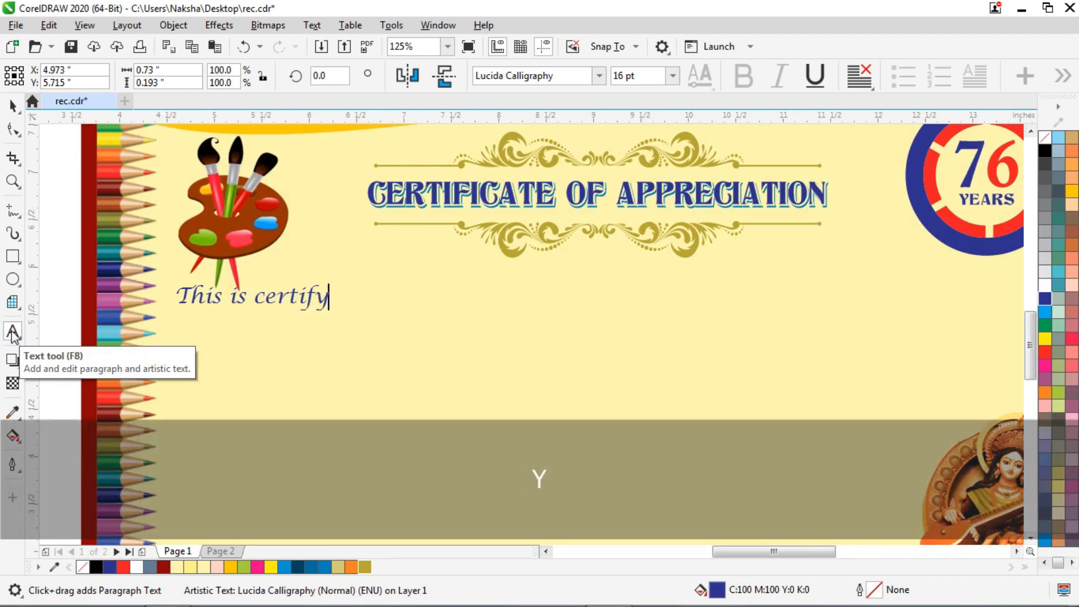
{"action": "type", "text": " that ................"}
{"action": "scroll", "coordinate": [83, 379], "scroll_direction": "down", "scroll_amount": 1}
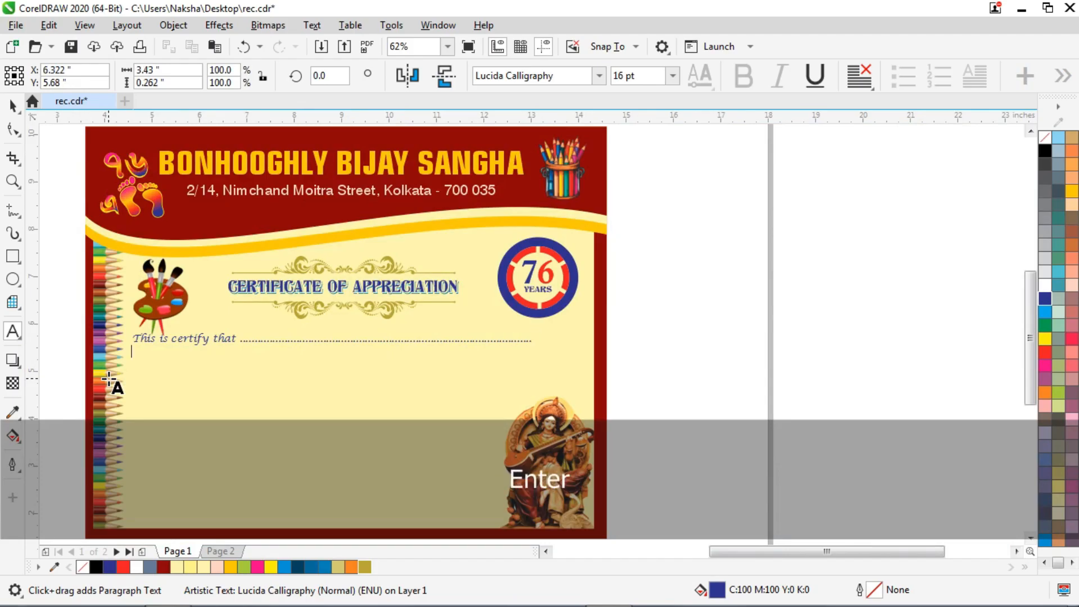
Step: Add lines with dotted blanks for "Son / Daughter of", "Participated in", "Competition Group", "on", "he / she stood", and "we Wish his / her all success life."
{"action": "type", "text": "Son / D"}
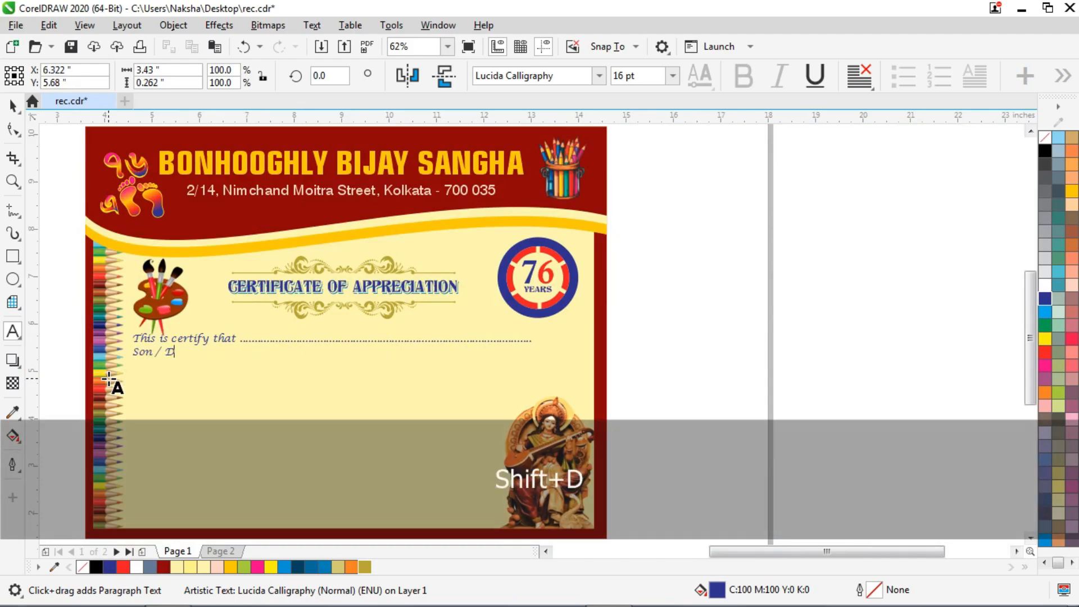
{"action": "type", "text": "aaugh"}
{"action": "key", "text": "BackSpace"}
{"action": "key", "text": "BackSpace"}
{"action": "scroll", "coordinate": [143, 359], "scroll_direction": "up", "scroll_amount": 1}
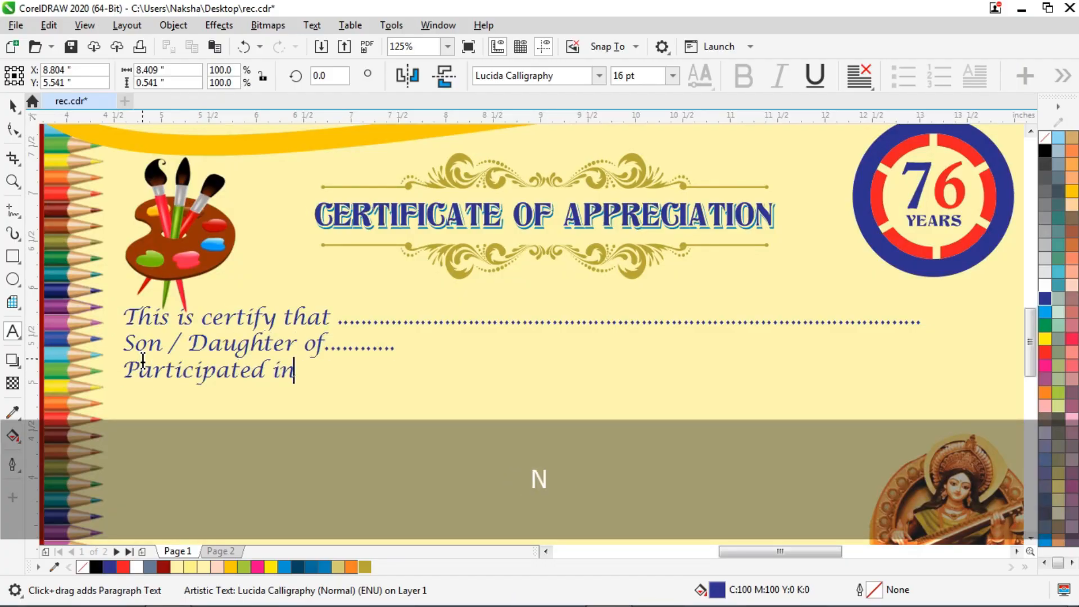
{"action": "type", "text": "."}
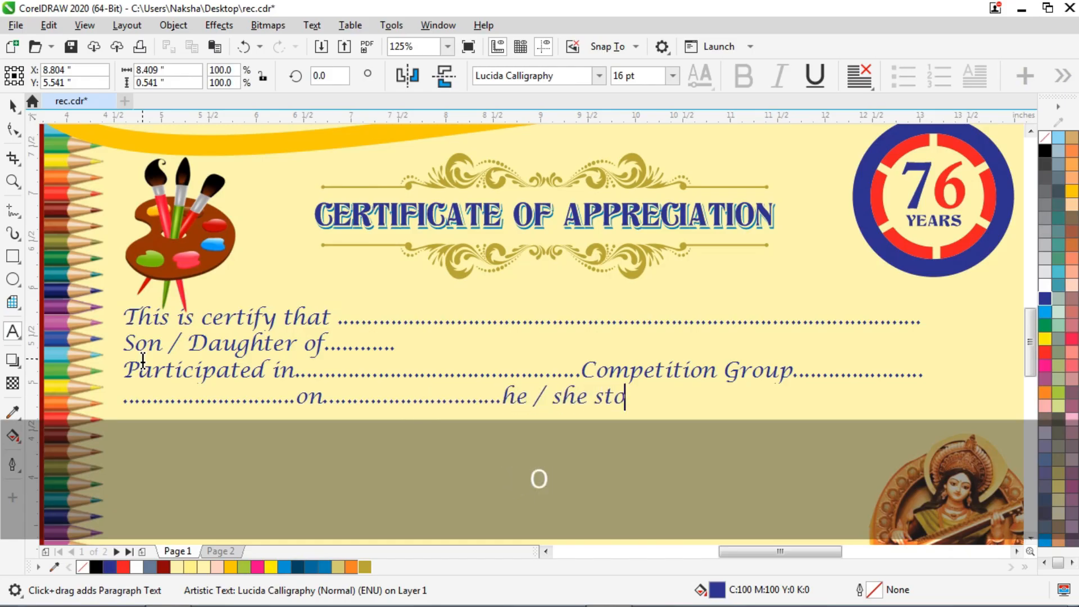
{"action": "type", "text": "."}
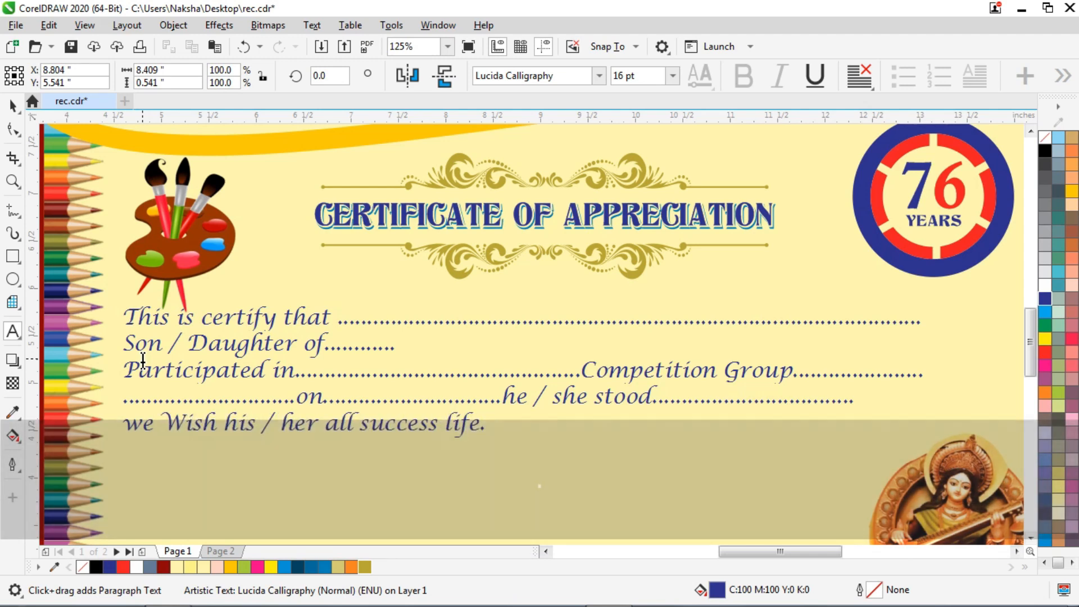
Step: Enlarge the goddess image from its lower outer corner towards the body text
{"action": "scroll", "coordinate": [468, 257], "scroll_direction": "down", "scroll_amount": 1}
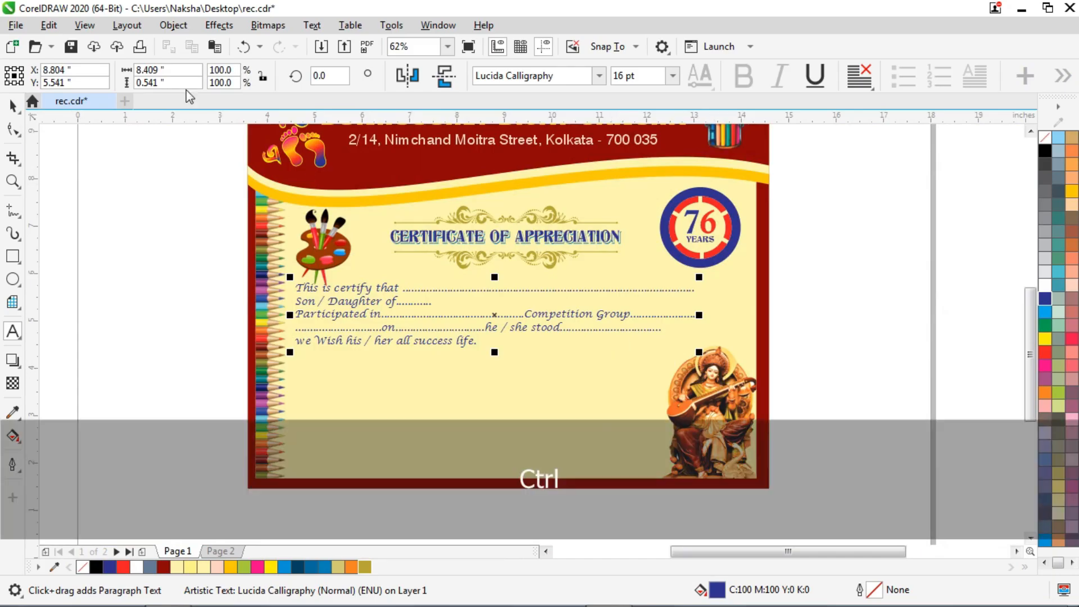
{"action": "left_click", "coordinate": [14, 107]}
{"action": "left_click", "coordinate": [724, 403], "text": "ctrl"}
{"action": "left_click", "coordinate": [724, 402]}
{"action": "left_click_drag", "start_coordinate": [653, 343], "coordinate": [625, 299]}
{"action": "left_click", "coordinate": [835, 252], "text": "ctrl"}
Step: Move the body text slightly down and enlarge the title with its ornaments around their centre
{"action": "scroll", "coordinate": [393, 277], "scroll_direction": "up", "scroll_amount": 1}
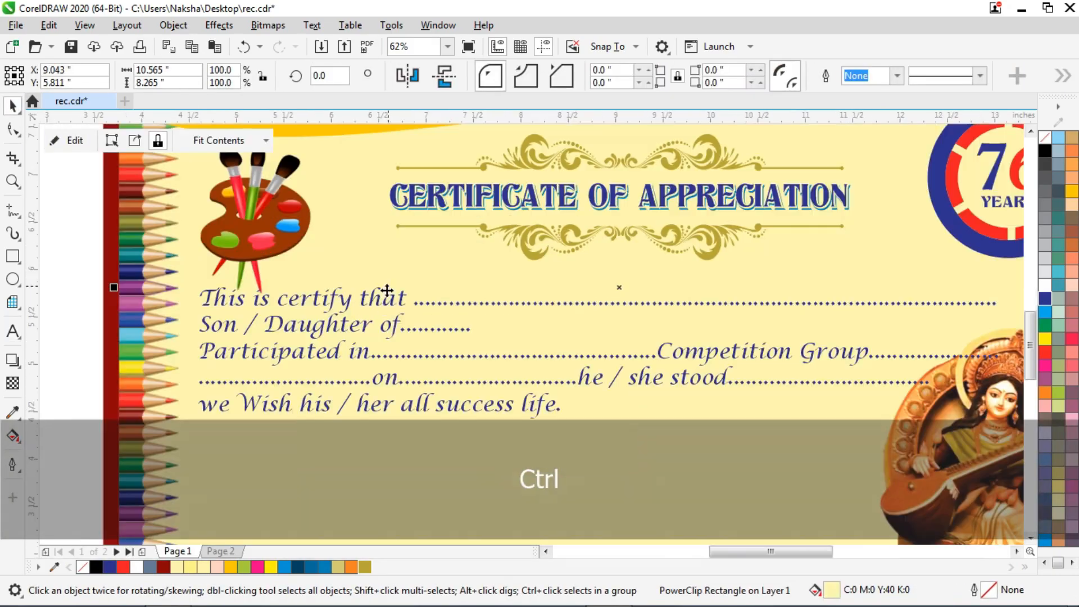
{"action": "left_click_drag", "start_coordinate": [371, 300], "coordinate": [372, 322]}
{"action": "scroll", "coordinate": [414, 283], "scroll_direction": "down", "scroll_amount": 1}
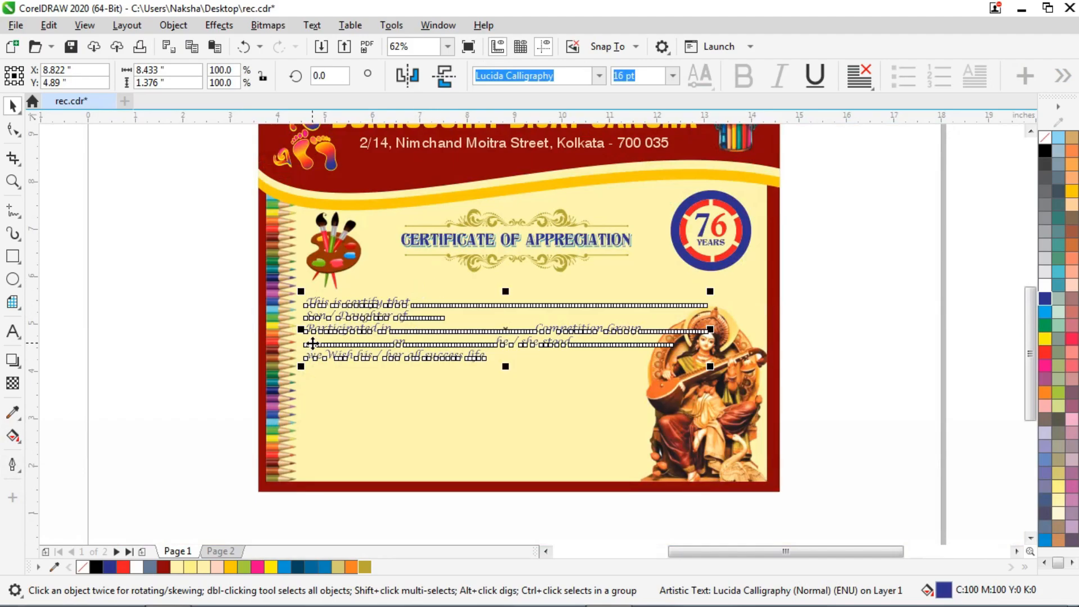
{"action": "left_click_drag", "start_coordinate": [639, 282], "coordinate": [643, 280]}
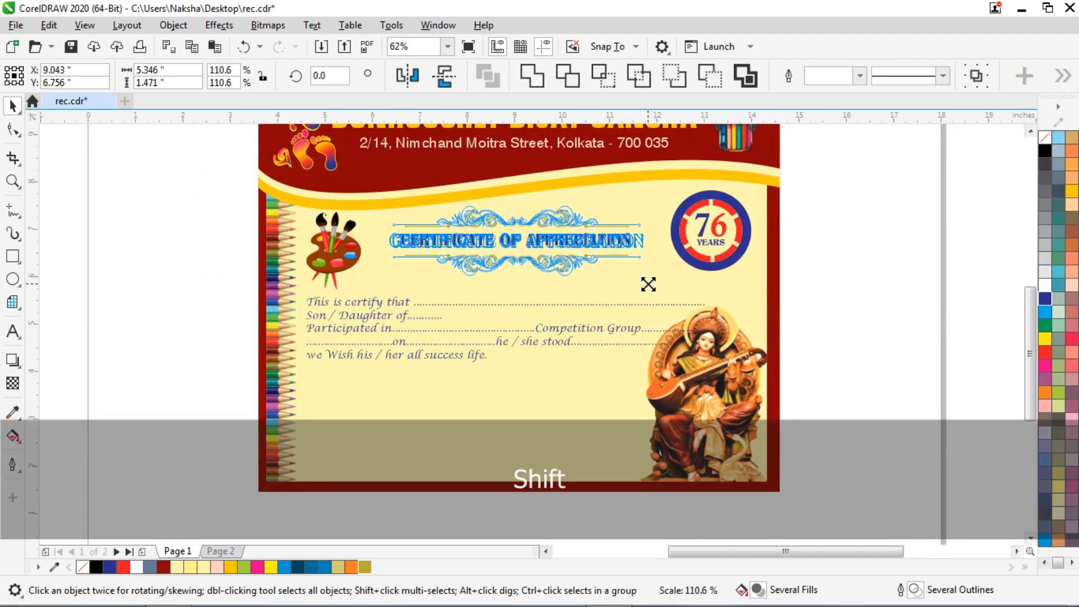
Step: Increase the line spacing of the body text with the Shape tool, roughly doubling it
{"action": "left_click", "coordinate": [373, 306]}
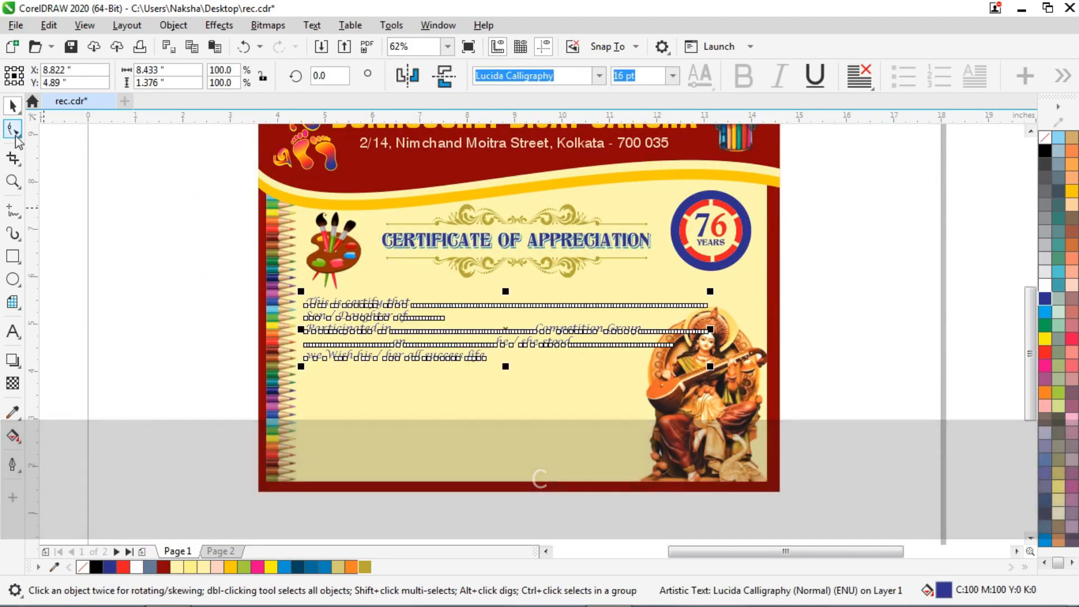
{"action": "left_click", "coordinate": [15, 134]}
{"action": "left_click_drag", "start_coordinate": [297, 370], "coordinate": [305, 417]}
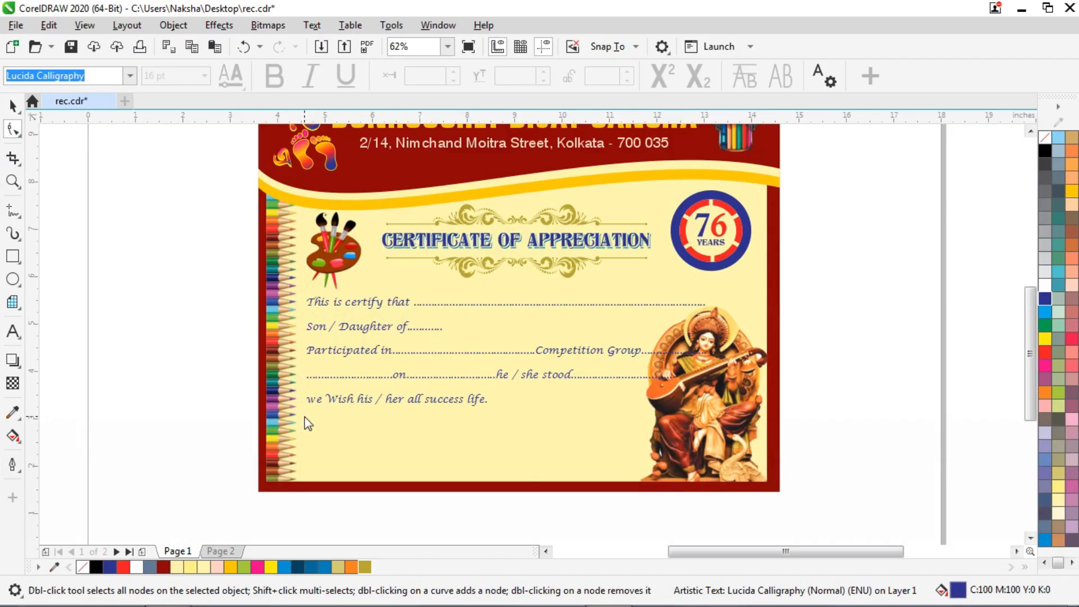
Step: Extend the dotted blank after "Son / Daughter of" to just short of the goddess image
{"action": "scroll", "coordinate": [554, 356], "scroll_direction": "up", "scroll_amount": 3}
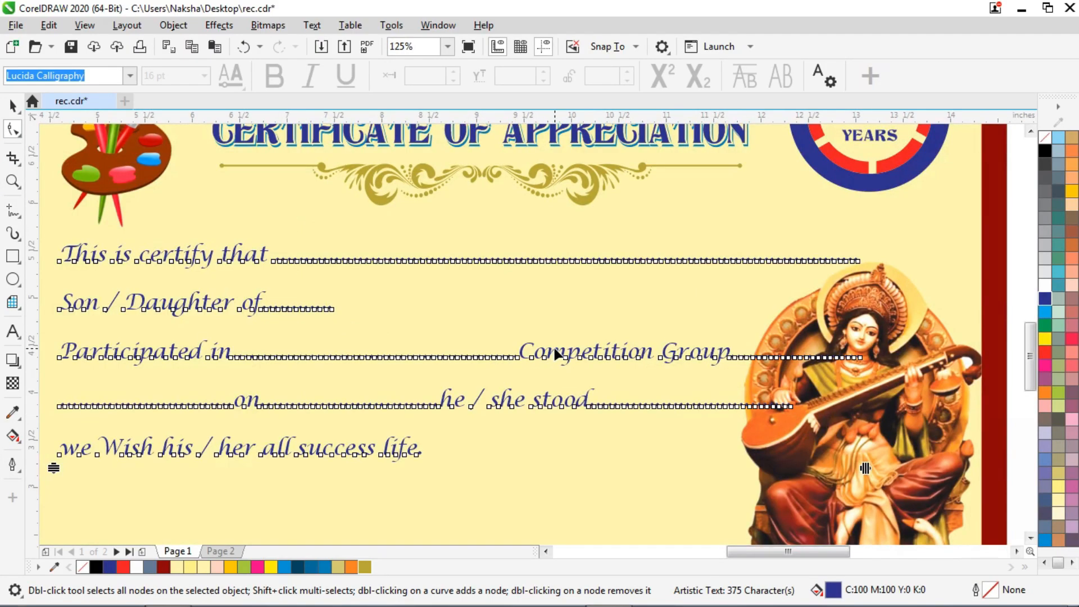
{"action": "left_click", "coordinate": [13, 332]}
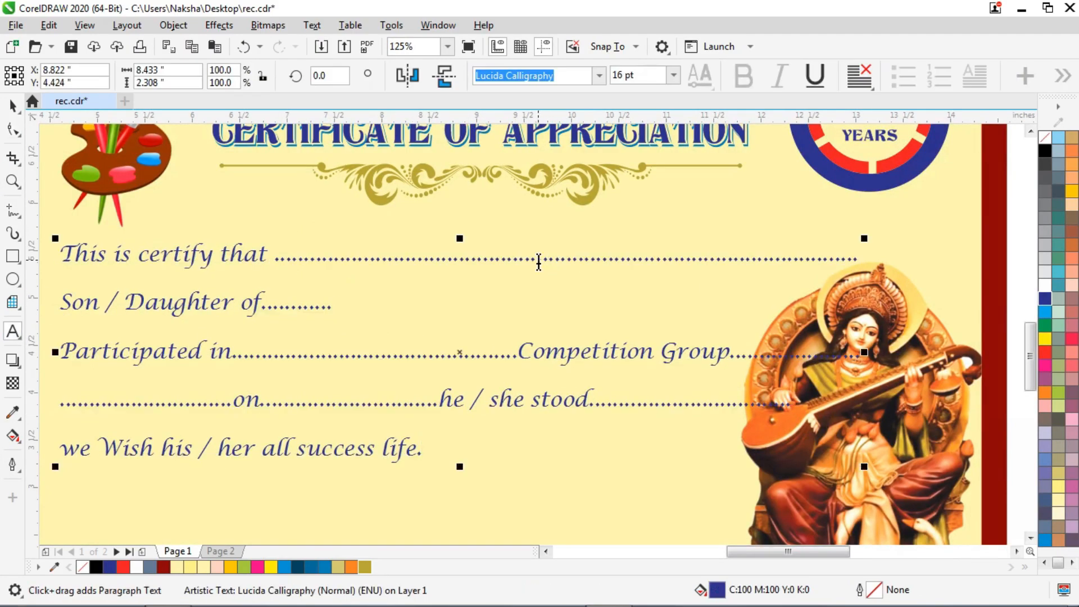
{"action": "key", "text": "Up"}
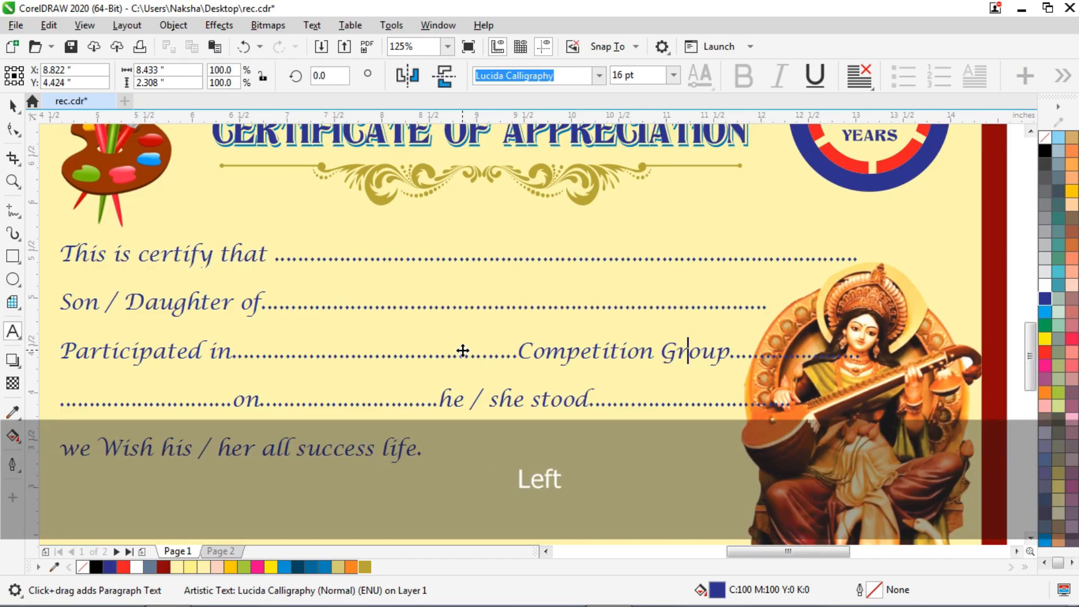
Step: Shorten the dotted blanks around "Competition Group" and after "he / she stood" so the lines end before the goddess image
{"action": "key", "text": "BackSpace"}
{"action": "key", "text": "BackSpace"}
{"action": "key", "text": "BackSpace"}
{"action": "key", "text": "BackSpace"}
{"action": "key", "text": "BackSpace"}
{"action": "key", "text": "BackSpace"}
{"action": "key", "text": "BackSpace"}
{"action": "key", "text": "BackSpace"}
{"action": "key", "text": "BackSpace"}
{"action": "key", "text": "BackSpace"}
{"action": "key", "text": "BackSpace"}
{"action": "key", "text": "BackSpace"}
{"action": "key", "text": "BackSpace"}
{"action": "key", "text": "BackSpace"}
{"action": "key", "text": "BackSpace"}
{"action": "key", "text": "BackSpace"}
{"action": "key", "text": "BackSpace"}
{"action": "key", "text": "End"}
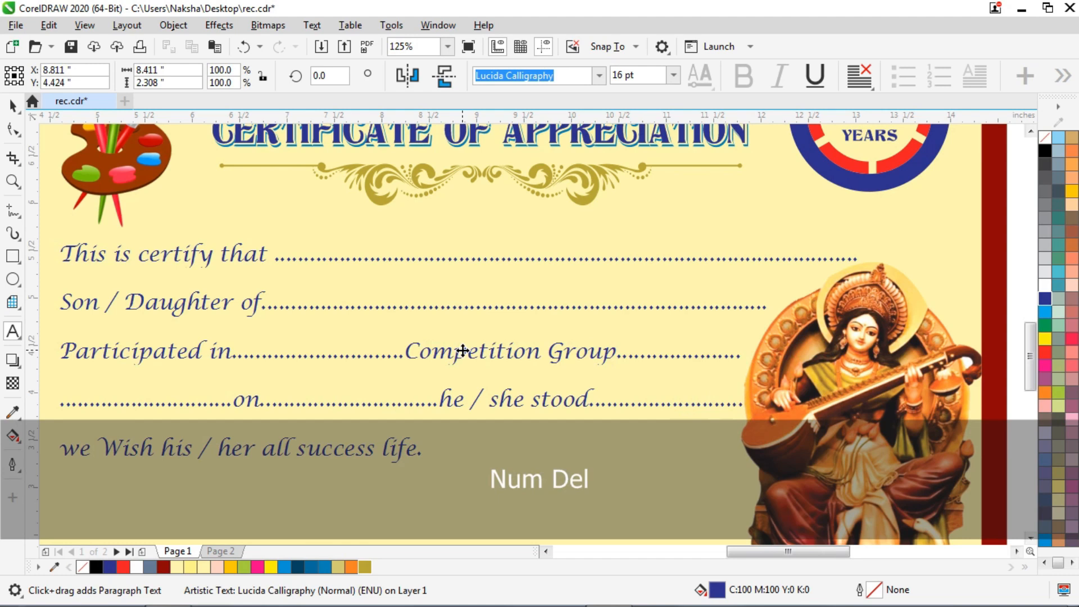
{"action": "key", "text": "Down"}
{"action": "scroll", "coordinate": [477, 388], "scroll_direction": "down", "scroll_amount": 2}
{"action": "scroll", "coordinate": [473, 363], "scroll_direction": "up", "scroll_amount": 1}
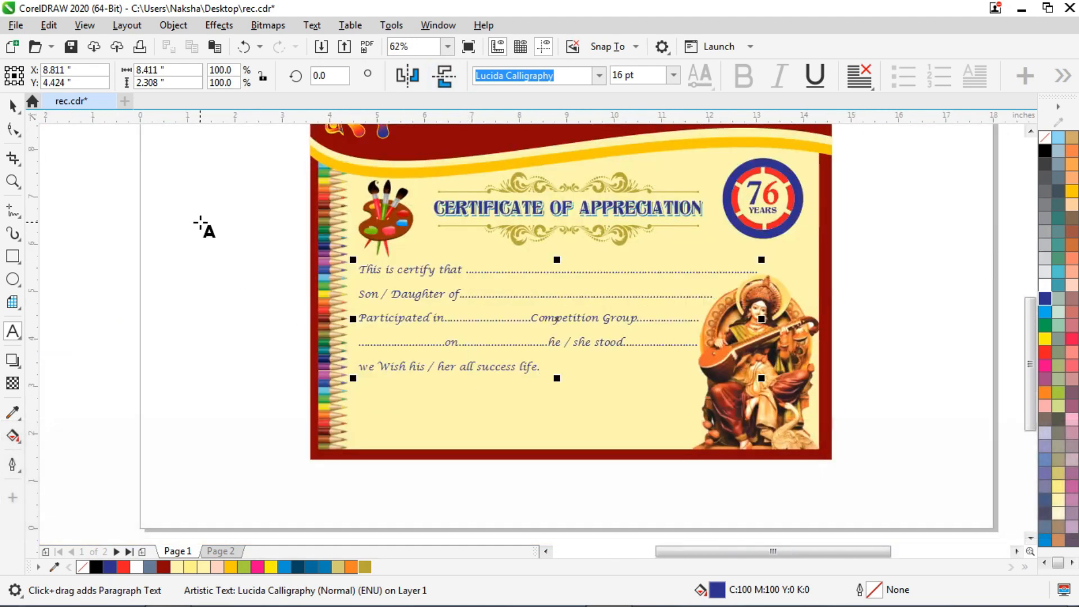
{"action": "left_click", "coordinate": [11, 131]}
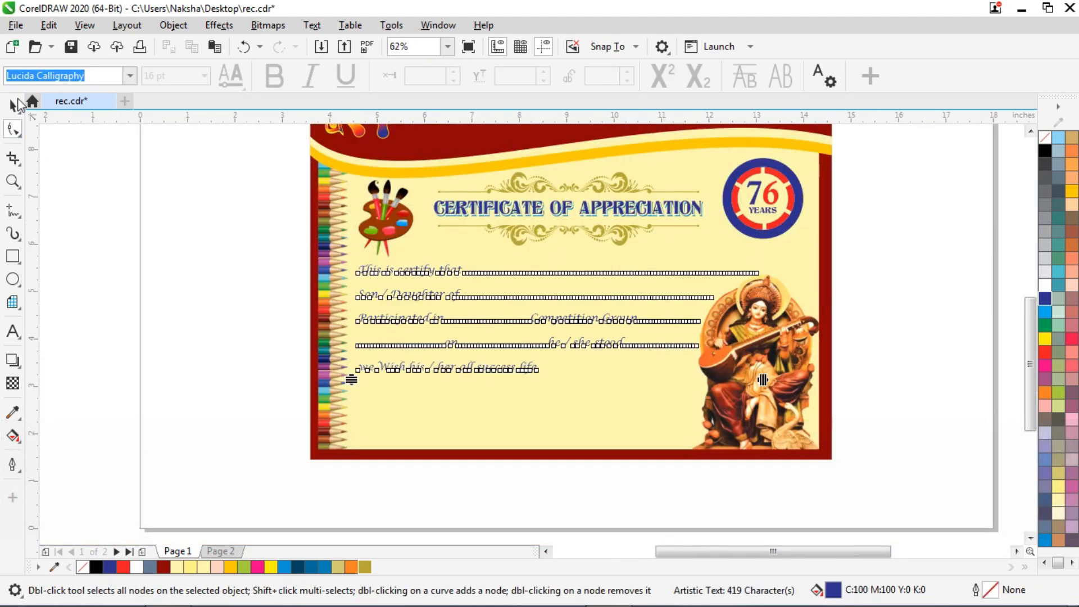
{"action": "left_click", "coordinate": [13, 105]}
{"action": "scroll", "coordinate": [451, 341], "scroll_direction": "down", "scroll_amount": 1}
{"action": "scroll", "coordinate": [630, 265], "scroll_direction": "up", "scroll_amount": 1}
{"action": "left_click", "coordinate": [216, 282]}
{"action": "left_click", "coordinate": [253, 347]}
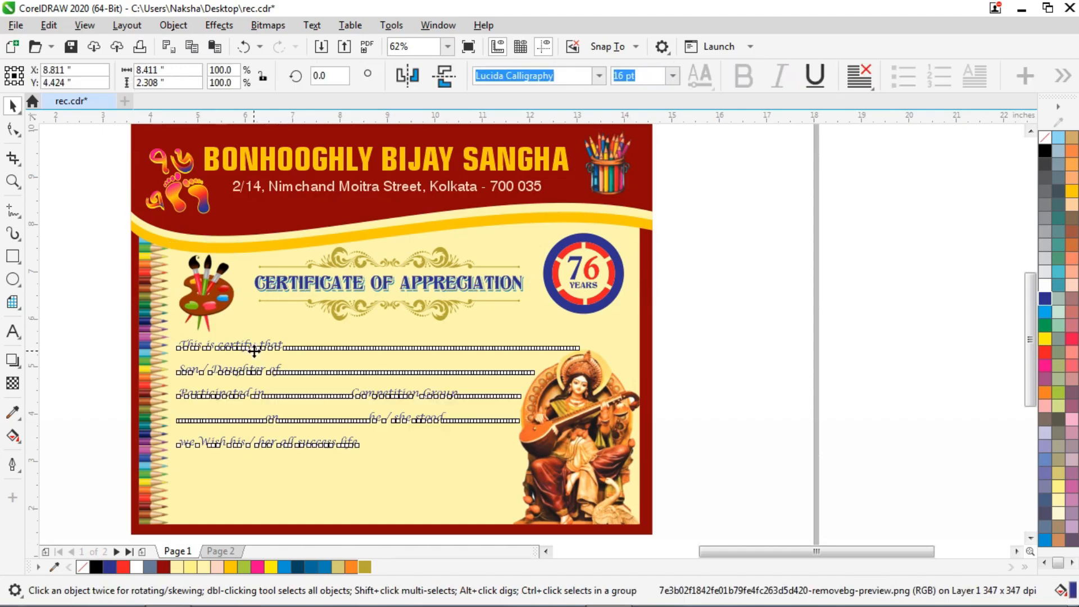
Step: Shrink the 76 Years emblem to 1.594 inches across and nudge it about 0.15 inches down and 0.04 inches right
{"action": "mouse_move", "coordinate": [532, 329]}
{"action": "left_mouse_down"}
{"action": "mouse_move", "coordinate": [626, 259]}
{"action": "mouse_move", "coordinate": [752, 205]}
{"action": "left_mouse_up"}
{"action": "scroll", "coordinate": [643, 228], "scroll_direction": "up", "scroll_amount": 1}
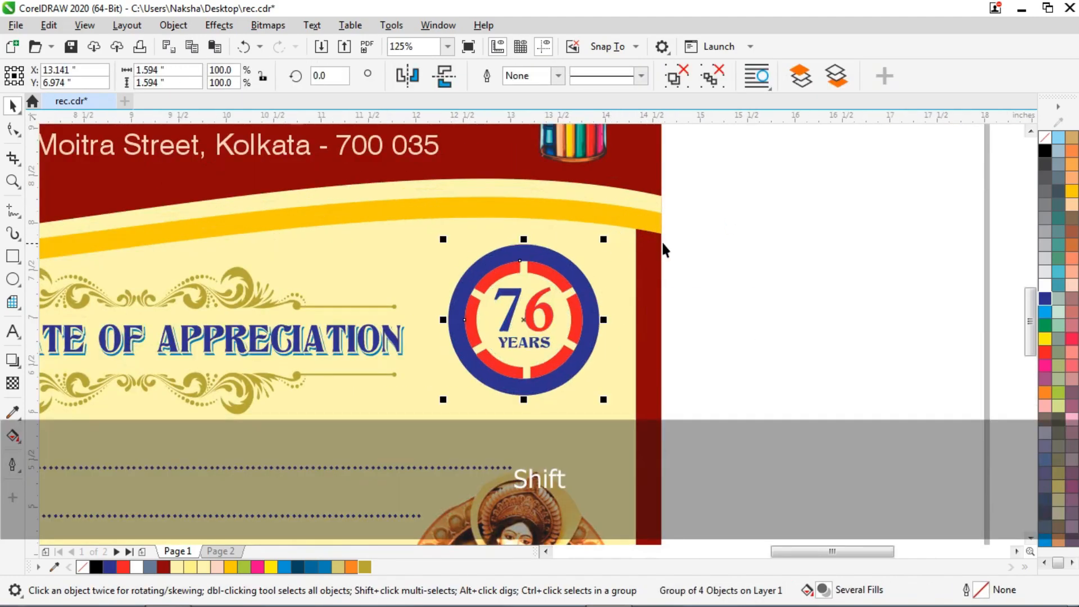
{"action": "scroll", "coordinate": [662, 243], "scroll_direction": "down", "scroll_amount": 1}
{"action": "key", "text": "Down"}
{"action": "key", "text": "Down"}
{"action": "key", "text": "Down"}
{"action": "key", "text": "Down"}
{"action": "key", "text": "Down"}
{"action": "key", "text": "Down"}
{"action": "key", "text": "Down"}
{"action": "key", "text": "Down"}
{"action": "key", "text": "Down"}
{"action": "key", "text": "Down"}
{"action": "key", "text": "Down"}
{"action": "key", "text": "Down"}
{"action": "key", "text": "Down"}
{"action": "key", "text": "Down"}
{"action": "key", "text": "Right"}
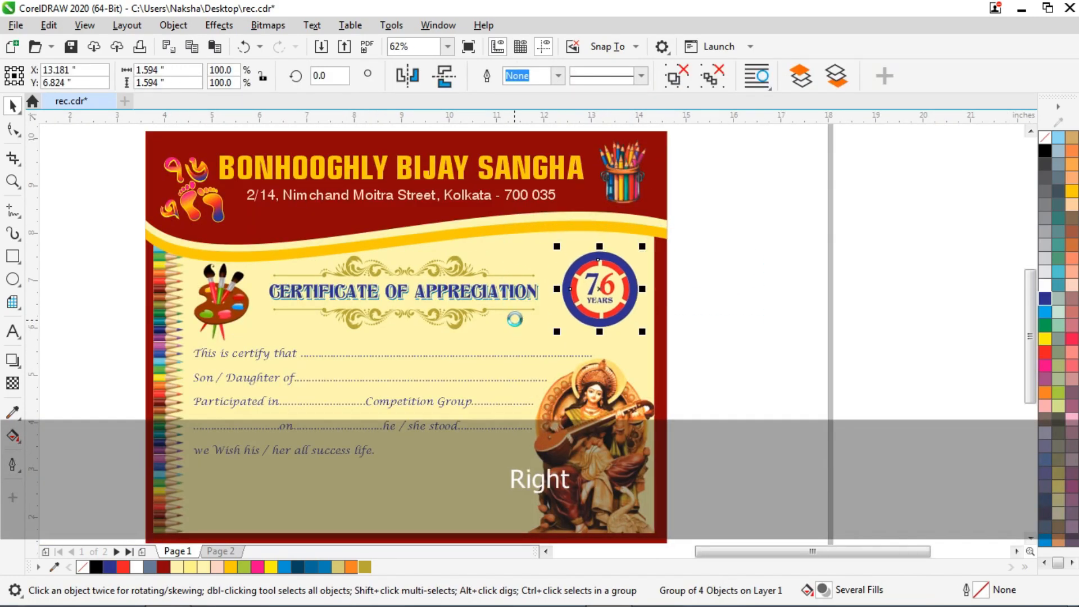
Step: Add a text object at the certificate's lower left reading "Chief Guest", "Hon'ble Judge" and "Hon'ble Judge" on three separate lines
{"action": "left_click", "coordinate": [682, 267]}
{"action": "scroll", "coordinate": [684, 263], "scroll_direction": "down", "scroll_amount": 1}
{"action": "scroll", "coordinate": [507, 378], "scroll_direction": "up", "scroll_amount": 2}
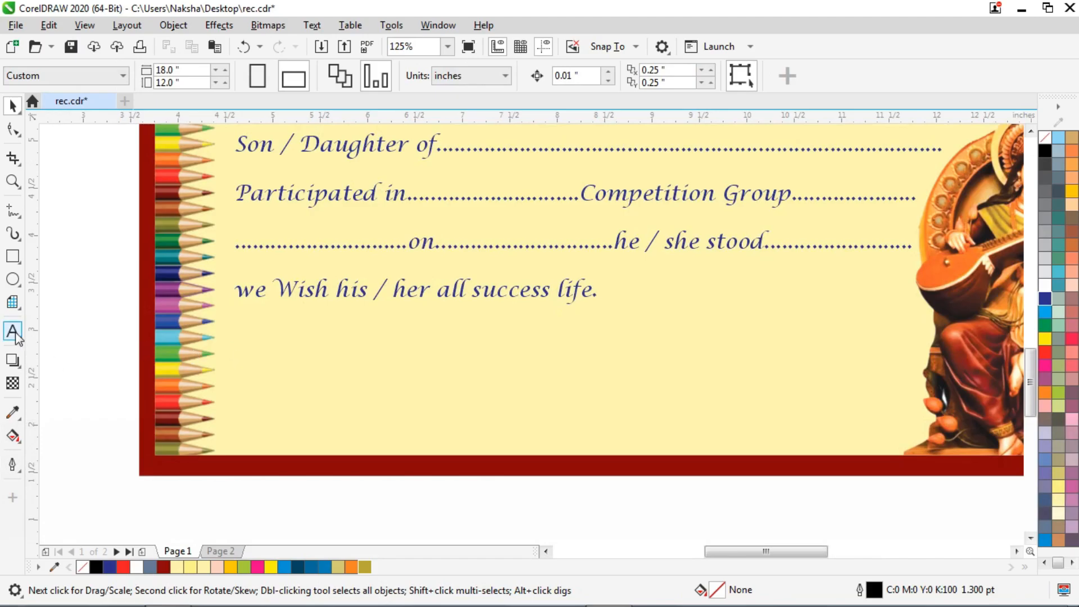
{"action": "left_click", "coordinate": [13, 331]}
{"action": "scroll", "coordinate": [277, 410], "scroll_direction": "up", "scroll_amount": 2}
{"action": "left_click", "coordinate": [277, 409]}
{"action": "type", "text": "Chief Guest "}
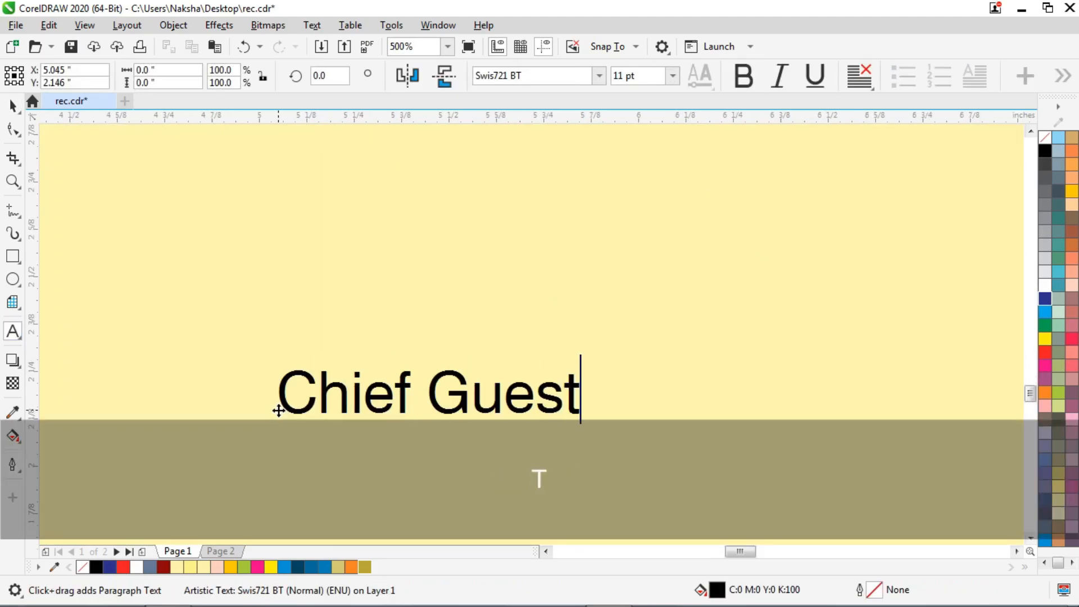
{"action": "type", "text": "Hon'ble J"}
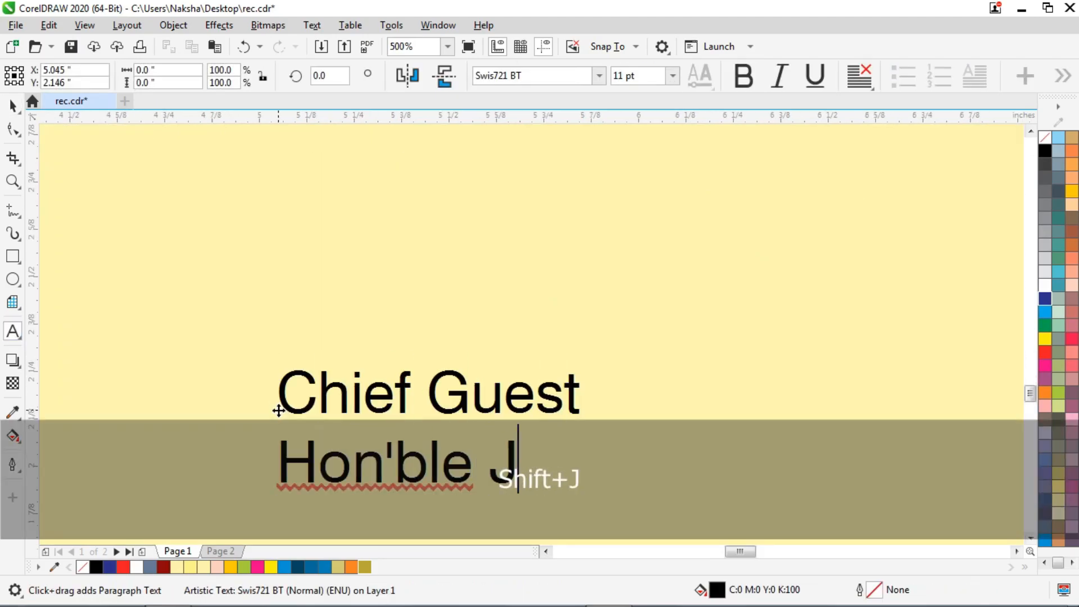
{"action": "type", "text": "udge"}
{"action": "key", "text": "shift+Home"}
{"action": "key", "text": "ctrl+c"}
{"action": "key", "text": "End"}
{"action": "key", "text": "Return"}
{"action": "key", "text": "ctrl+v"}
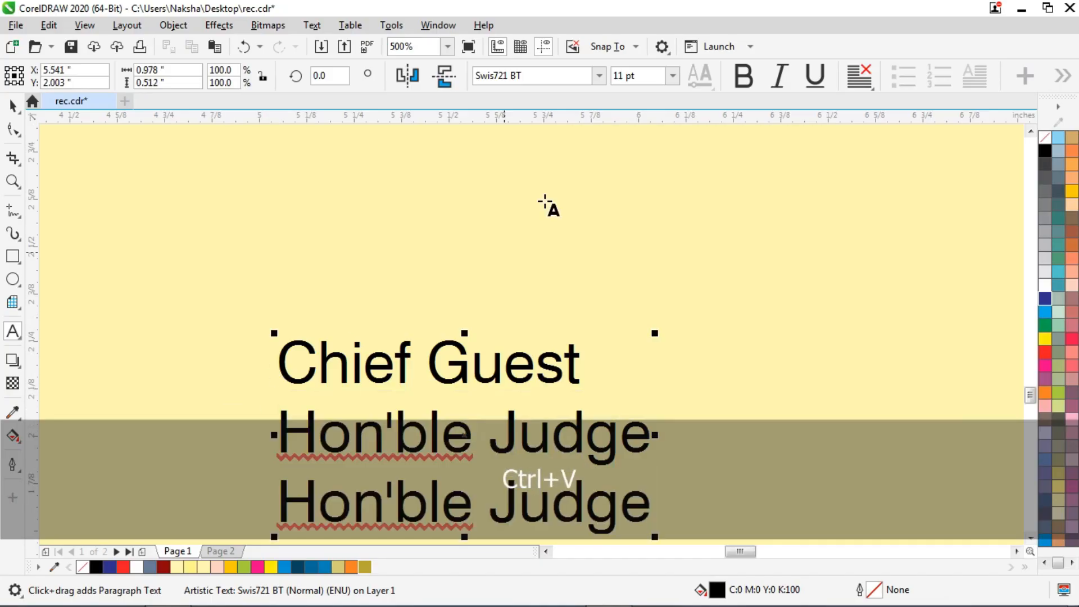
Step: Fill all three signature labels with dark green, C100 M0 Y100 K40
{"action": "key", "text": "ctrl+a"}
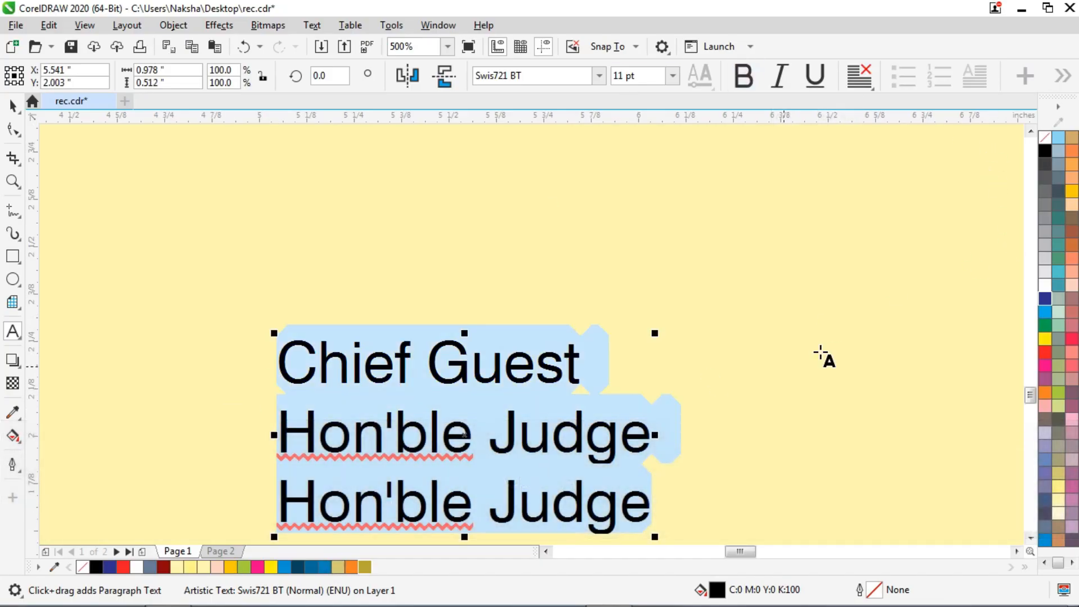
{"action": "left_click", "coordinate": [1043, 327]}
{"action": "double_click", "coordinate": [718, 589]}
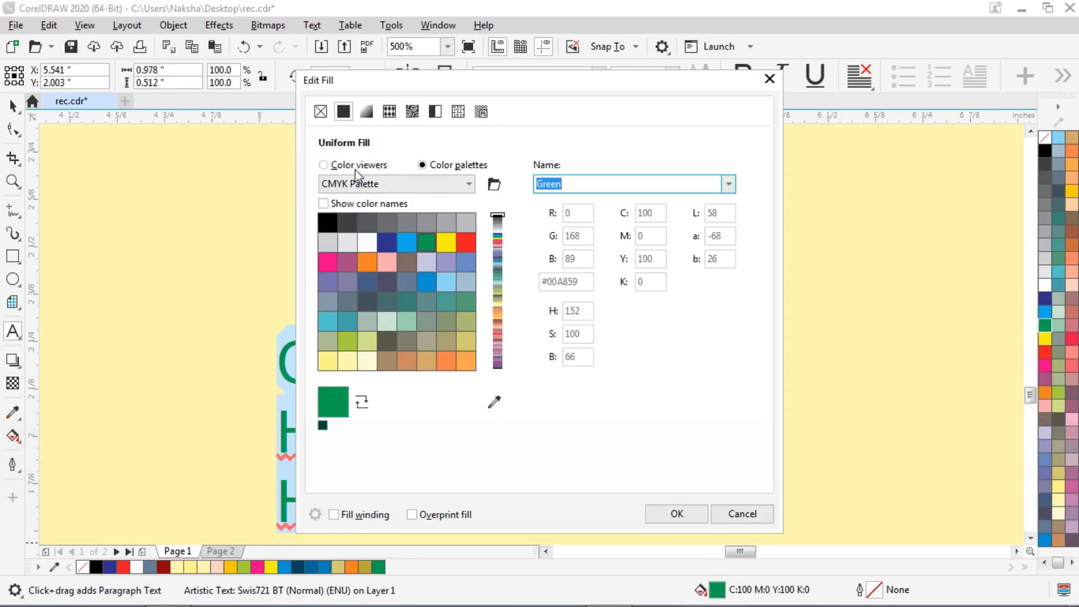
{"action": "left_click", "coordinate": [352, 166]}
{"action": "type", "text": "40"}
{"action": "key", "text": "shift+Tab"}
{"action": "key", "text": "Return"}
{"action": "scroll", "coordinate": [696, 242], "scroll_direction": "down", "scroll_amount": 2}
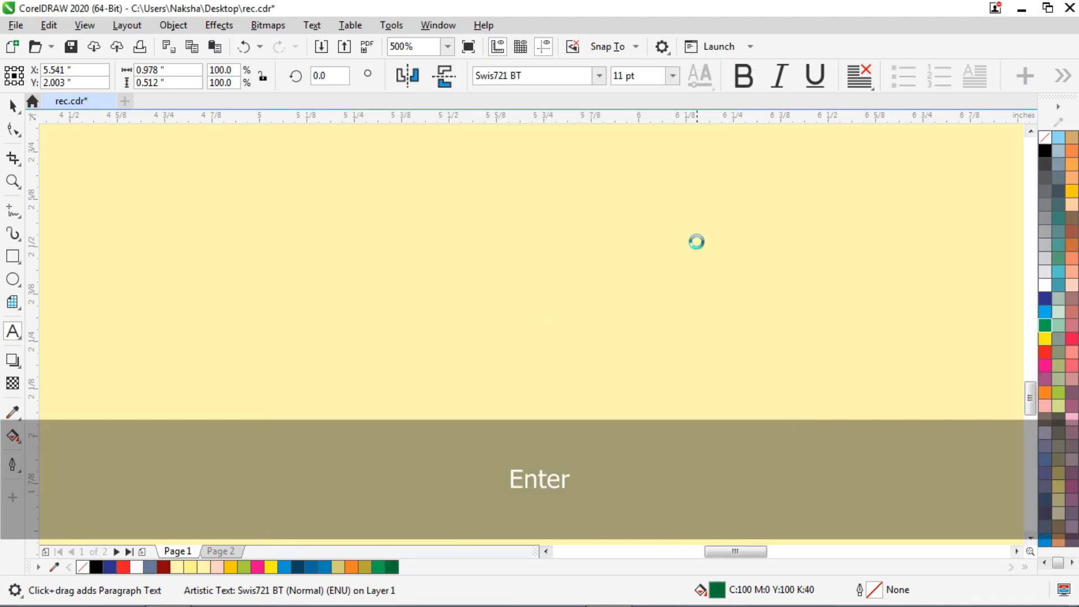
Step: Break the label text apart into three separate lines and set their font size to 14 pt
{"action": "left_click", "coordinate": [13, 108]}
{"action": "key", "text": "ctrl+k"}
{"action": "scroll", "coordinate": [554, 337], "scroll_direction": "right", "scroll_amount": 3}
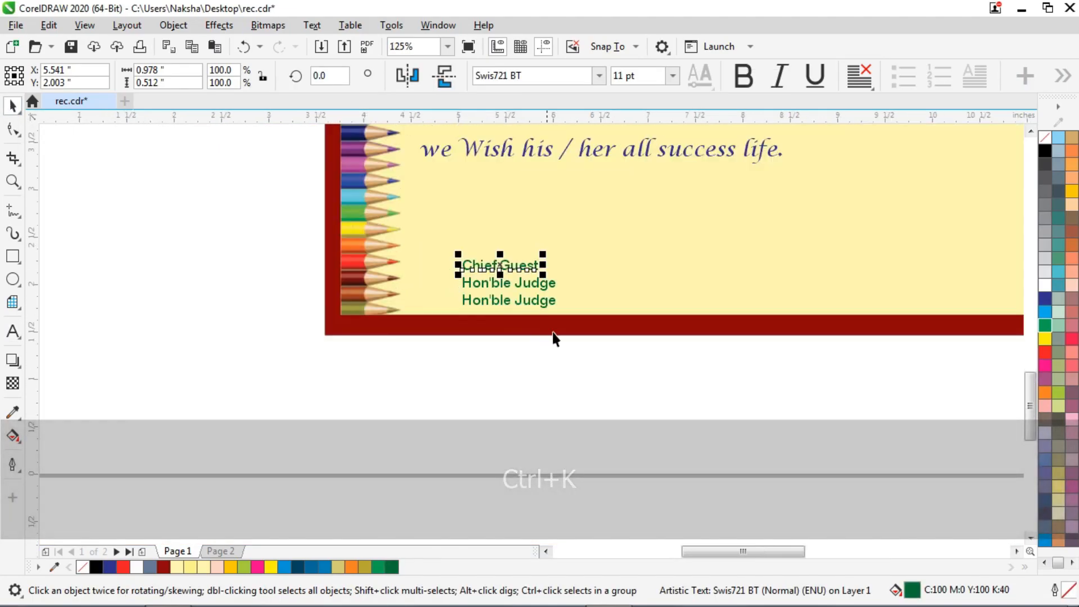
{"action": "left_click", "coordinate": [647, 75]}
{"action": "type", "text": "14"}
{"action": "key", "text": "Return"}
{"action": "scroll", "coordinate": [157, 291], "scroll_direction": "down", "scroll_amount": 1}
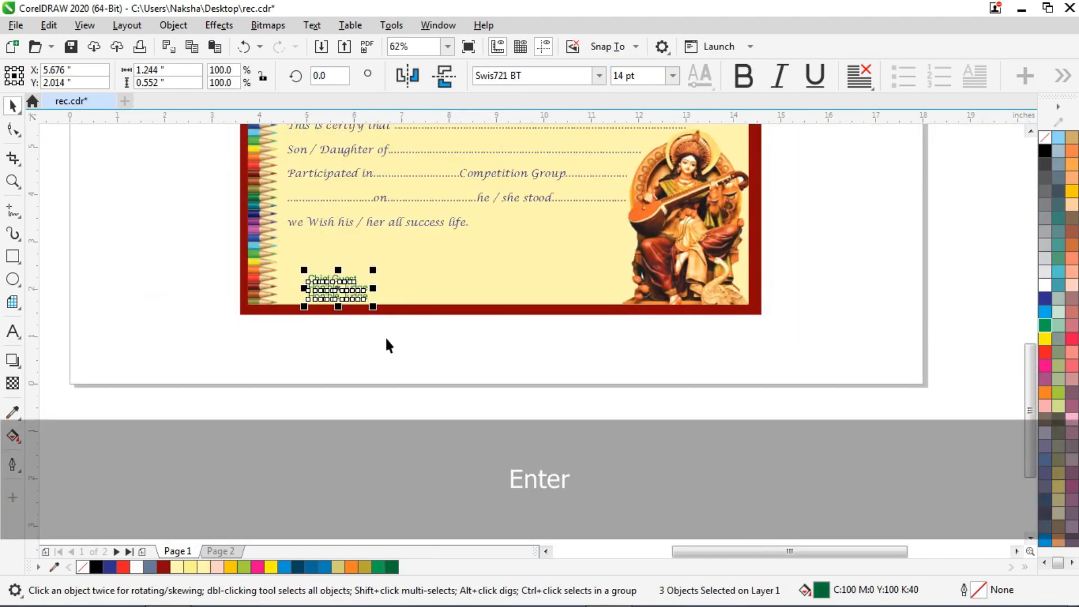
Step: Spread "Chief Guest" and the two "Hon'ble Judge" labels across the certificate's bottom and align their centres in one row
{"action": "left_click", "coordinate": [386, 338]}
{"action": "scroll", "coordinate": [379, 287], "scroll_direction": "up", "scroll_amount": 1}
{"action": "left_click_drag", "start_coordinate": [289, 308], "coordinate": [721, 294]}
{"action": "left_click_drag", "start_coordinate": [335, 294], "coordinate": [544, 296]}
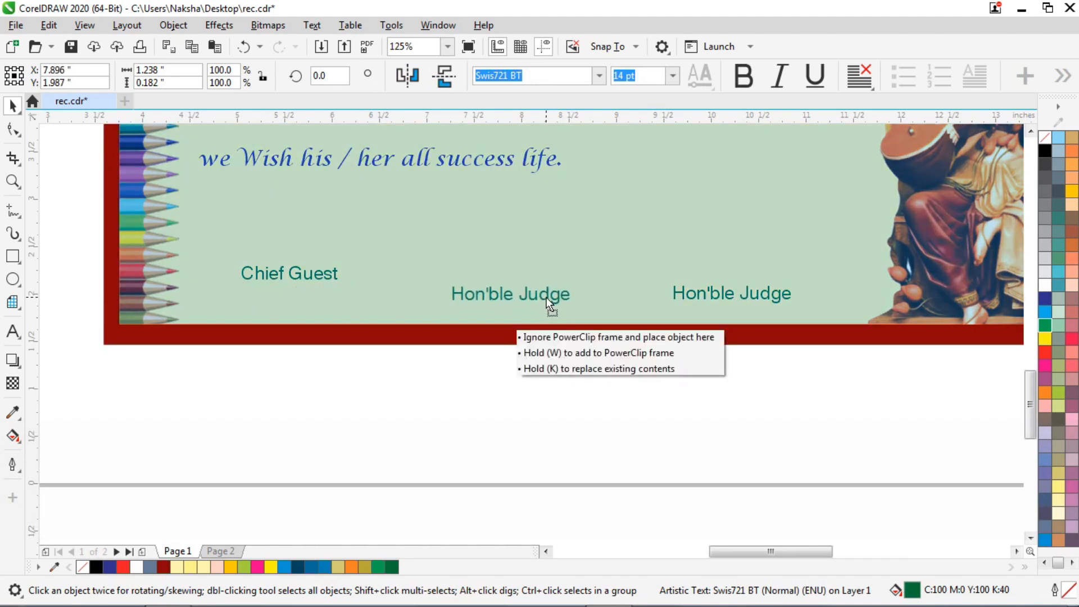
{"action": "left_click_drag", "start_coordinate": [319, 275], "coordinate": [316, 297]}
{"action": "left_click_drag", "start_coordinate": [365, 259], "coordinate": [223, 257]}
{"action": "key", "text": "e"}
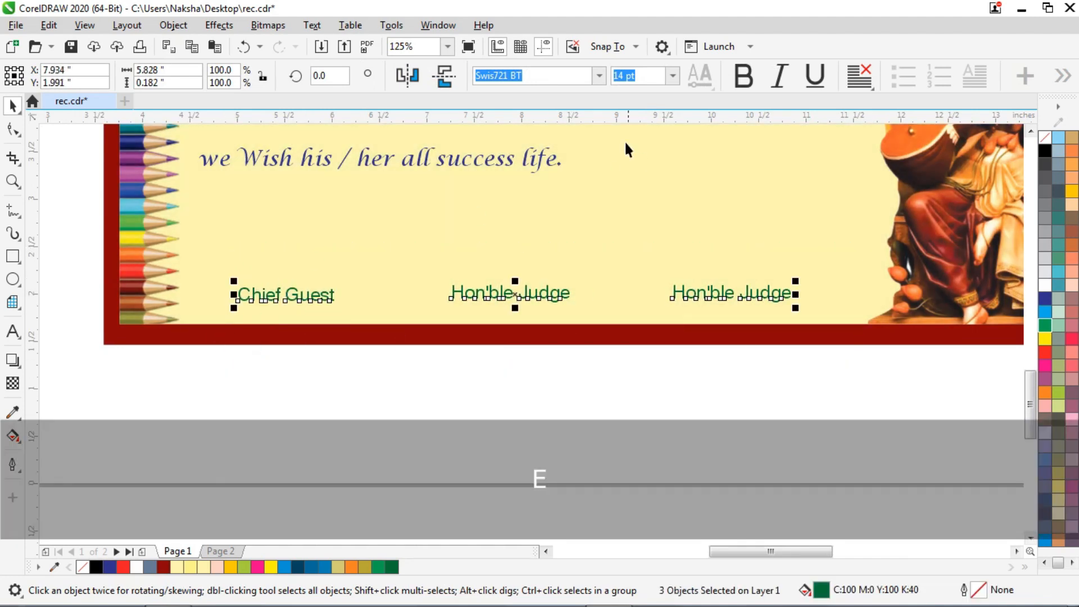
Step: Change the three labels to Souvenir Lt BT Bold-Italic and shift both "Hon'ble Judge" labels slightly right
{"action": "left_click", "coordinate": [599, 75]}
{"action": "left_click", "coordinate": [525, 184]}
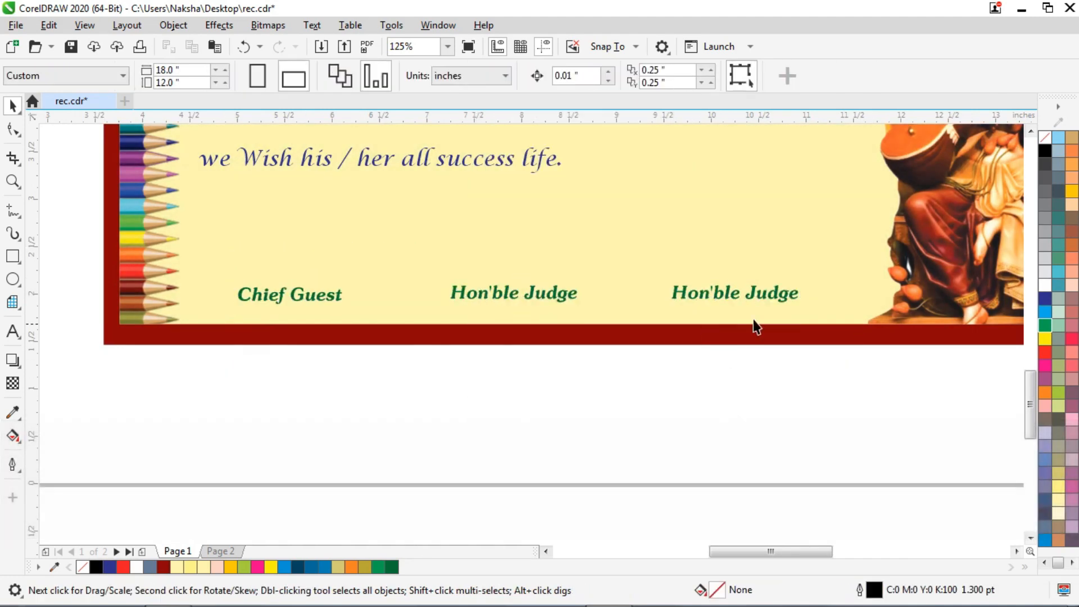
{"action": "left_click_drag", "start_coordinate": [705, 295], "coordinate": [552, 295]}
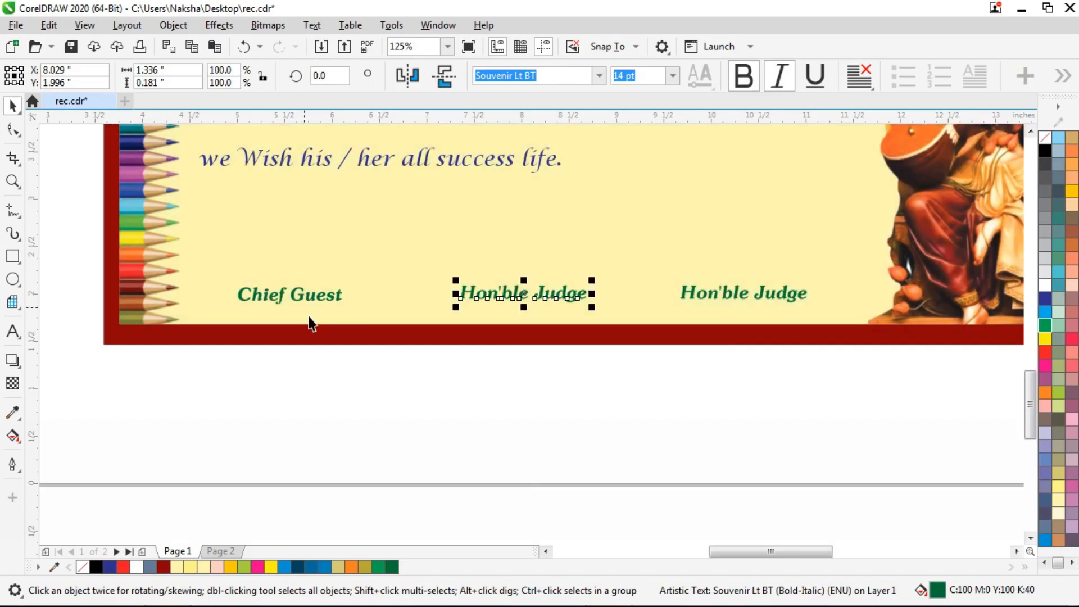
Step: Realign the three signature labels in one row and nudge them down to Y 1.895 inches
{"action": "left_click_drag", "start_coordinate": [867, 369], "coordinate": [264, 234]}
{"action": "key", "text": "e"}
{"action": "key", "text": "Down"}
{"action": "key", "text": "Down"}
{"action": "key", "text": "Down"}
{"action": "key", "text": "Down"}
{"action": "key", "text": "Down"}
{"action": "key", "text": "Down"}
{"action": "key", "text": "Down"}
{"action": "key", "text": "Down"}
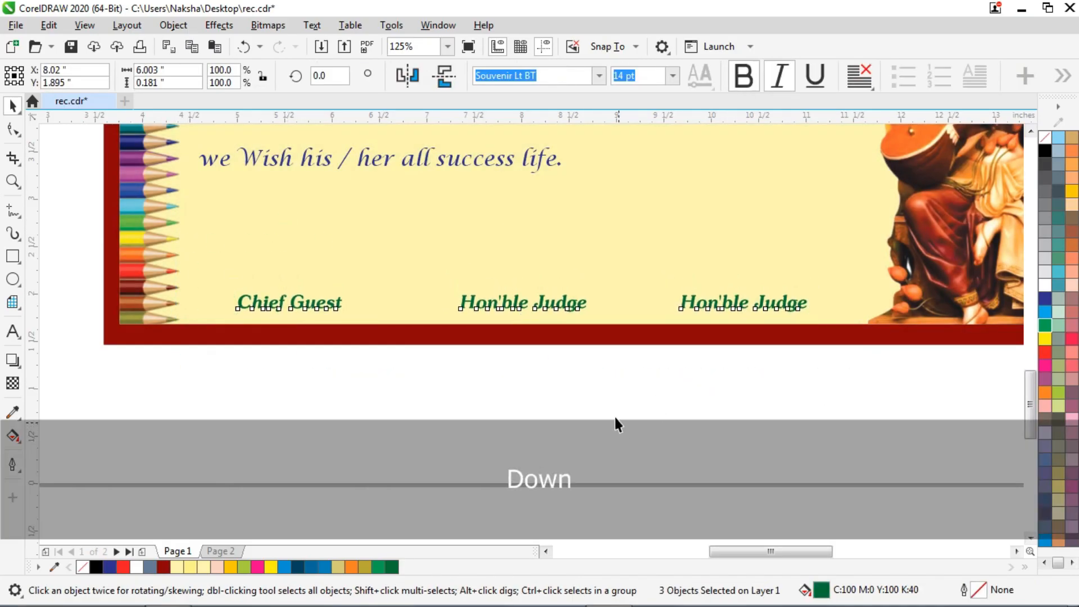
{"action": "left_click", "coordinate": [617, 422]}
Step: Draw a straight horizontal line about 1.954 inches long above "Chief Guest" and give it a 1 pt dark green outline
{"action": "scroll", "coordinate": [181, 300], "scroll_direction": "up", "scroll_amount": 1}
{"action": "left_click", "coordinate": [13, 211]}
{"action": "left_click", "coordinate": [214, 277]}
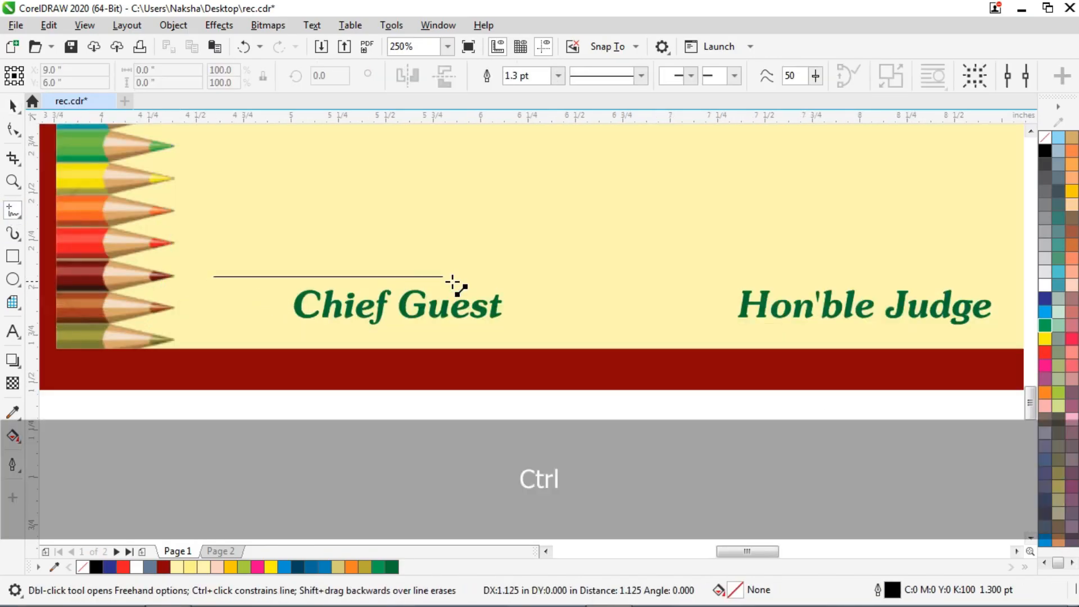
{"action": "left_click", "coordinate": [585, 292]}
{"action": "key", "text": "F12"}
{"action": "type", "text": "1"}
{"action": "key", "text": "Return"}
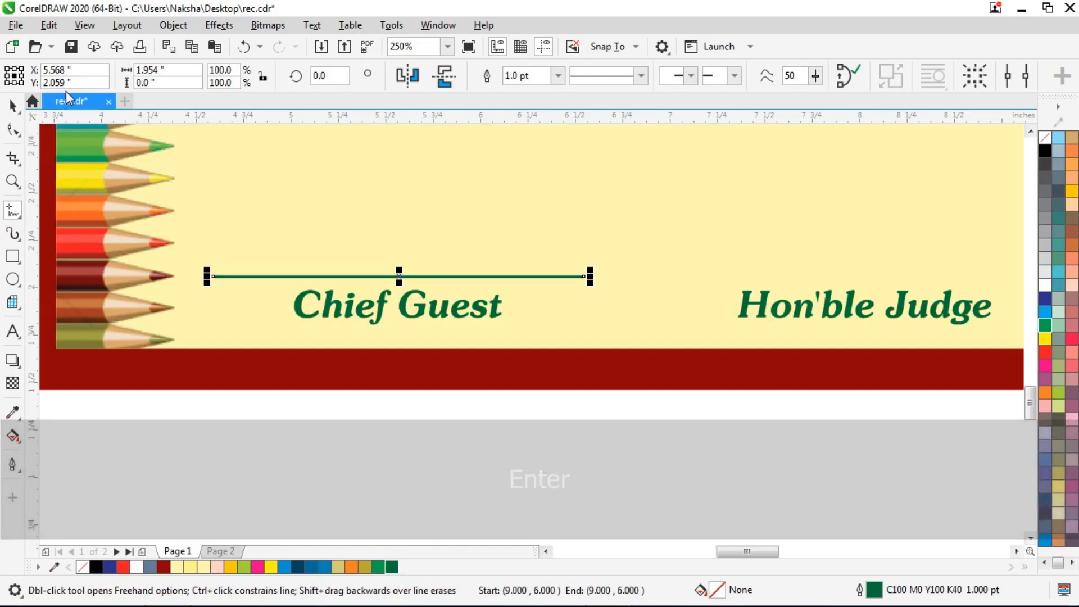
Step: Shorten the signature line to about 1.512 inches and centre it with the "Chief Guest" label
{"action": "left_click", "coordinate": [13, 106]}
{"action": "left_click_drag", "start_coordinate": [590, 276], "coordinate": [547, 277]}
{"action": "left_click", "coordinate": [492, 308], "text": "shift"}
{"action": "key", "text": "c"}
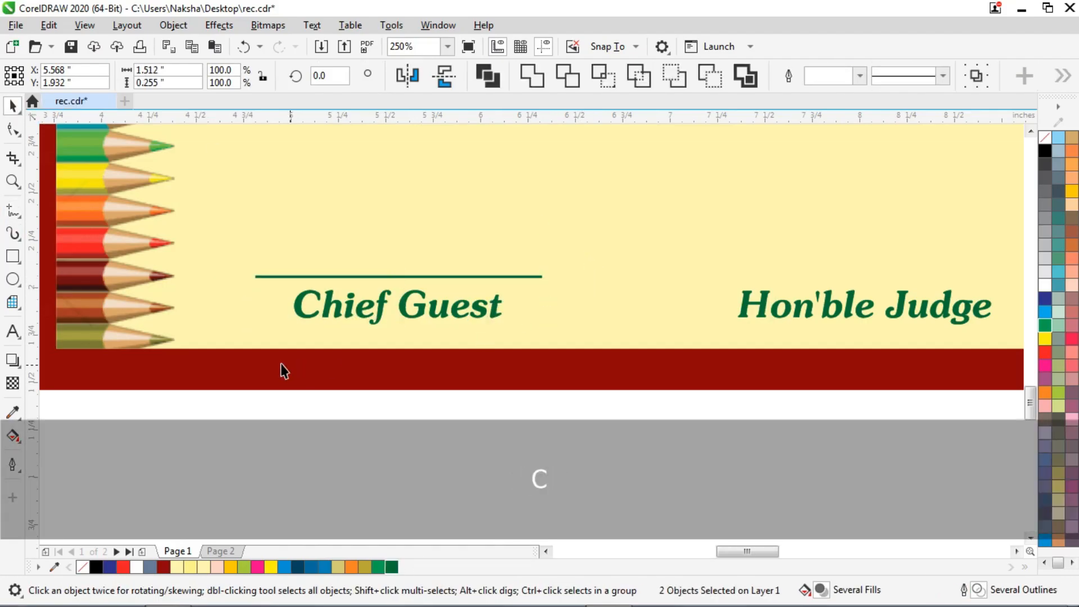
{"action": "scroll", "coordinate": [282, 364], "scroll_direction": "down", "scroll_amount": 1}
{"action": "left_click", "coordinate": [292, 392]}
Step: Copy the "Chief Guest" signature line and centre one copy above each "Hon'ble Judge" label
{"action": "left_click", "coordinate": [401, 318]}
{"action": "left_click", "coordinate": [397, 320]}
{"action": "key", "text": "ctrl+c"}
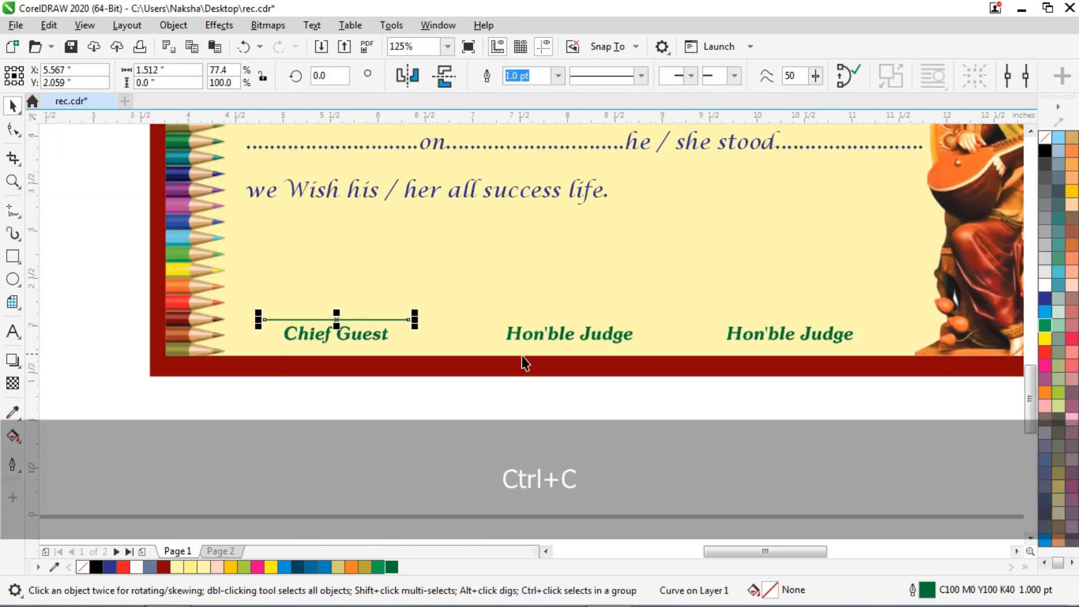
{"action": "key", "text": "ctrl+v"}
{"action": "left_click", "coordinate": [565, 334], "text": "shift"}
{"action": "key", "text": "c"}
{"action": "left_click", "coordinate": [555, 324]}
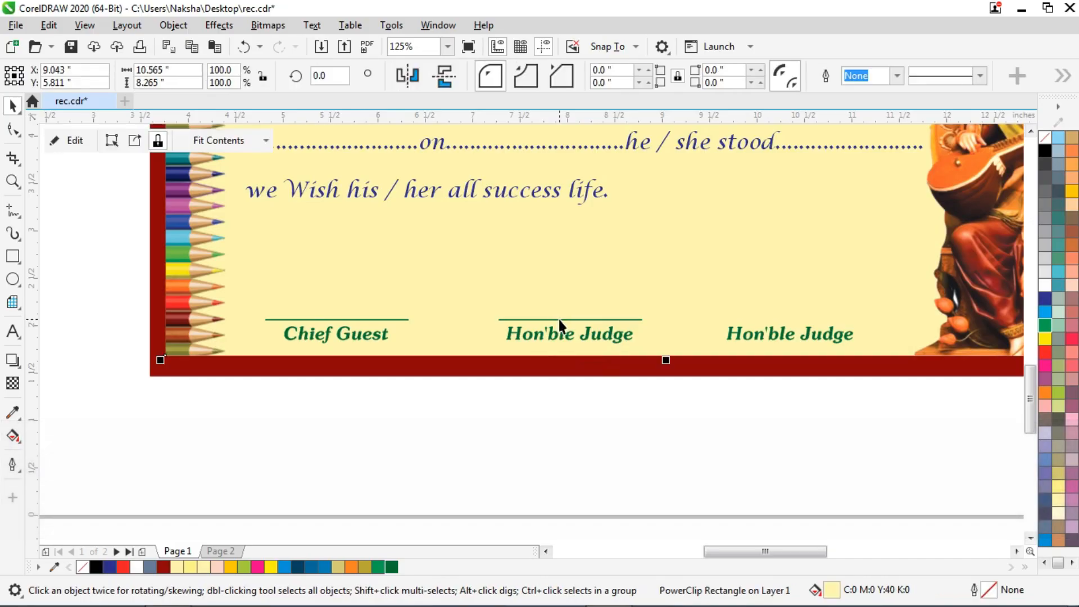
{"action": "left_click", "coordinate": [559, 319]}
{"action": "left_click", "coordinate": [744, 333], "text": "shift"}
{"action": "key", "text": "c"}
{"action": "scroll", "coordinate": [724, 409], "scroll_direction": "down", "scroll_amount": 1}
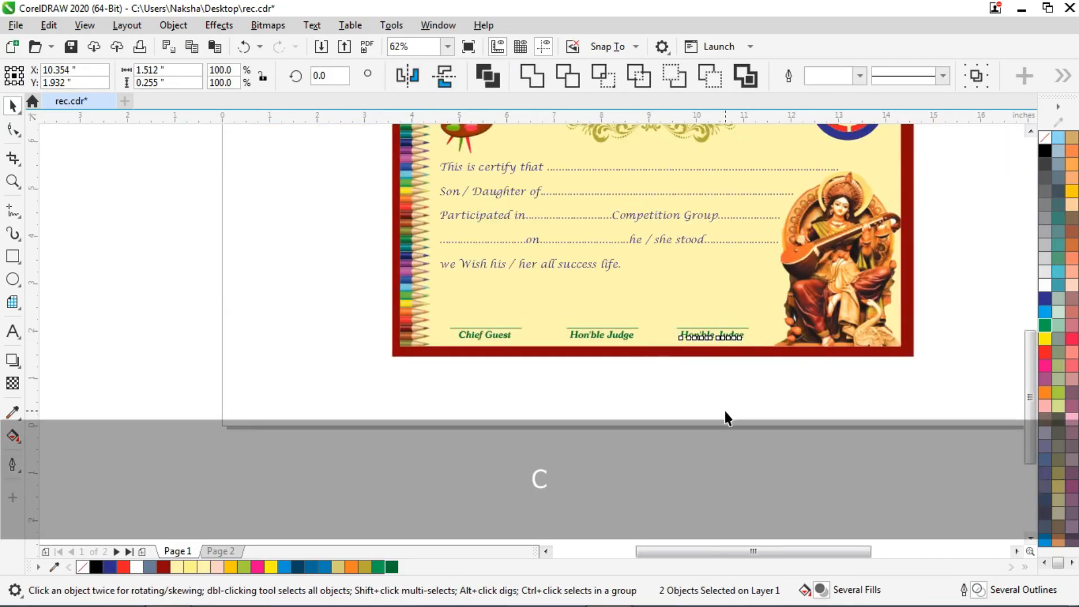
{"action": "left_click", "coordinate": [724, 409]}
Step: Nudge all three signature lines and their labels up slightly from the bottom border
{"action": "scroll", "coordinate": [580, 305], "scroll_direction": "up", "scroll_amount": 2}
{"action": "scroll", "coordinate": [568, 381], "scroll_direction": "down", "scroll_amount": 2}
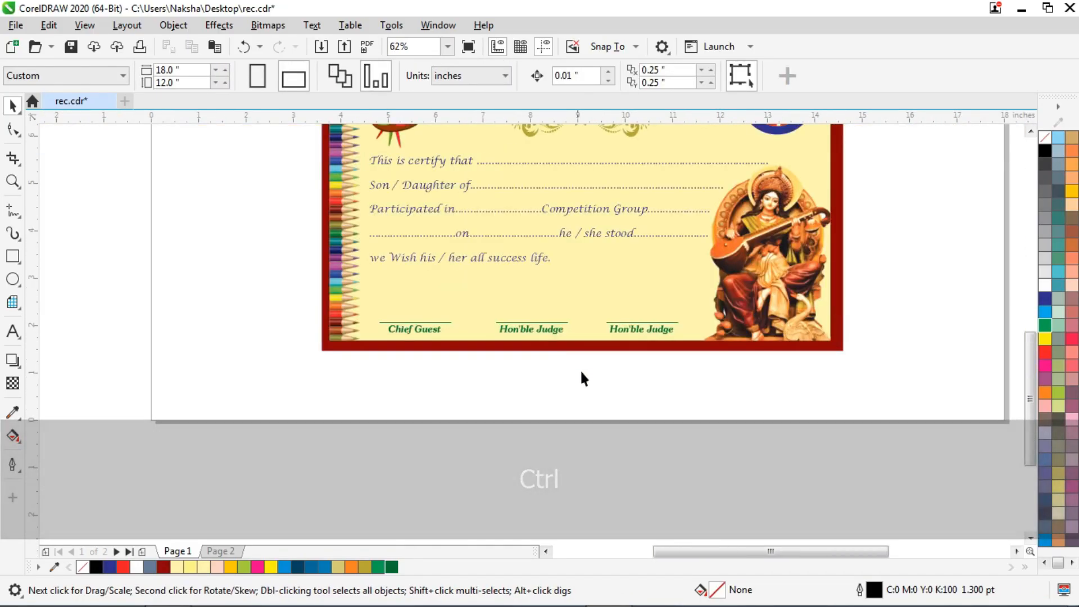
{"action": "left_click_drag", "start_coordinate": [728, 397], "coordinate": [350, 312]}
{"action": "left_click", "coordinate": [583, 386]}
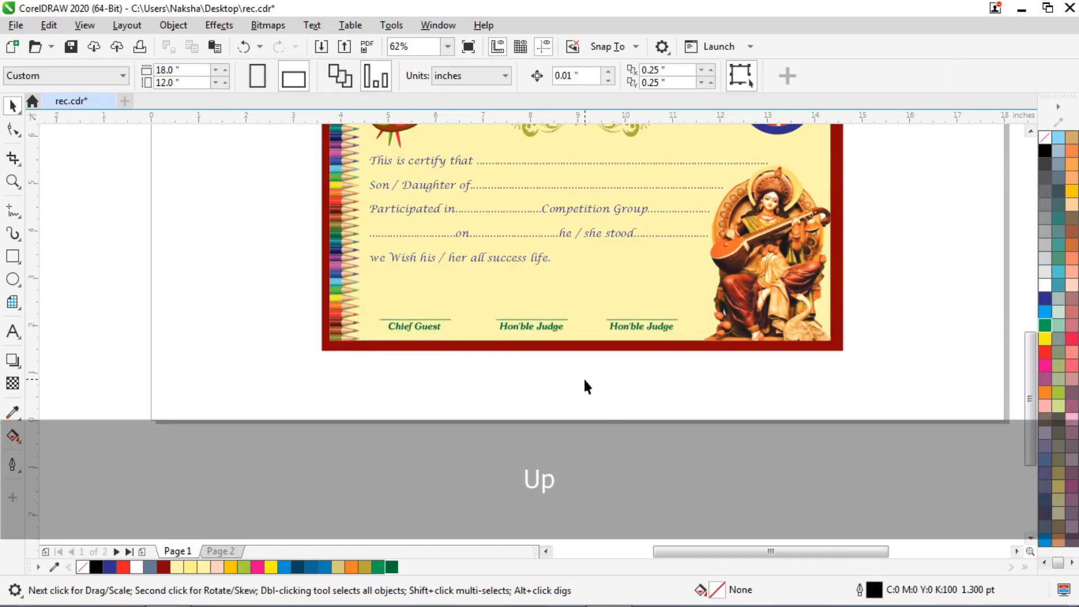
Step: Shift the goddess image slightly down and right inside its PowerClip frame
{"action": "scroll", "coordinate": [481, 265], "scroll_direction": "up", "scroll_amount": 1}
{"action": "left_click", "coordinate": [588, 284]}
{"action": "scroll", "coordinate": [588, 284], "scroll_direction": "down", "scroll_amount": 1}
{"action": "left_click", "coordinate": [701, 259]}
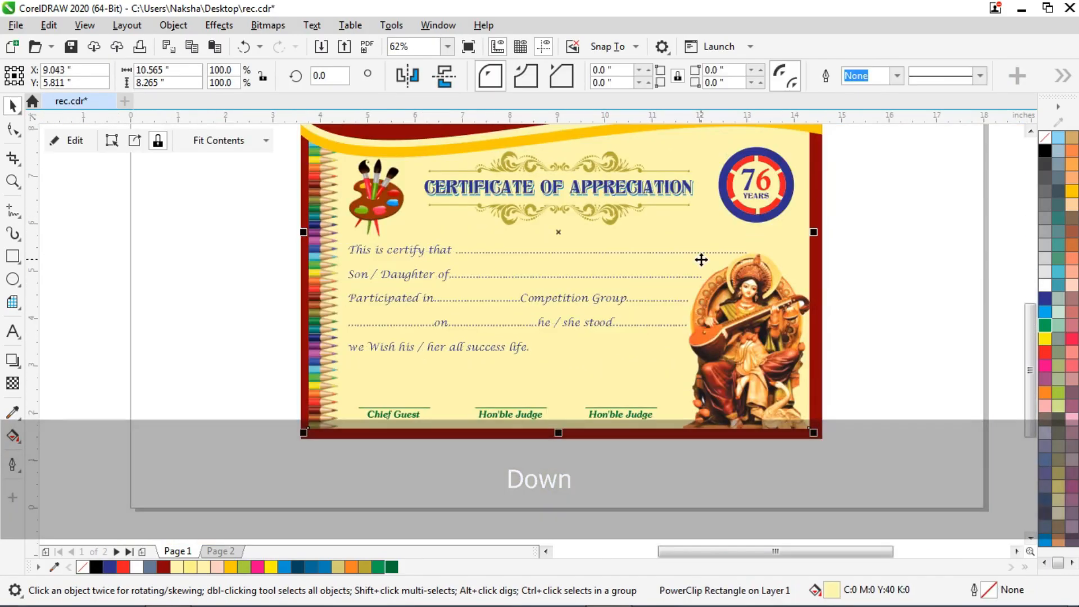
{"action": "left_click", "coordinate": [701, 258], "text": "ctrl"}
{"action": "left_click_drag", "start_coordinate": [679, 248], "coordinate": [686, 258]}
{"action": "left_click", "coordinate": [892, 265], "text": "ctrl"}
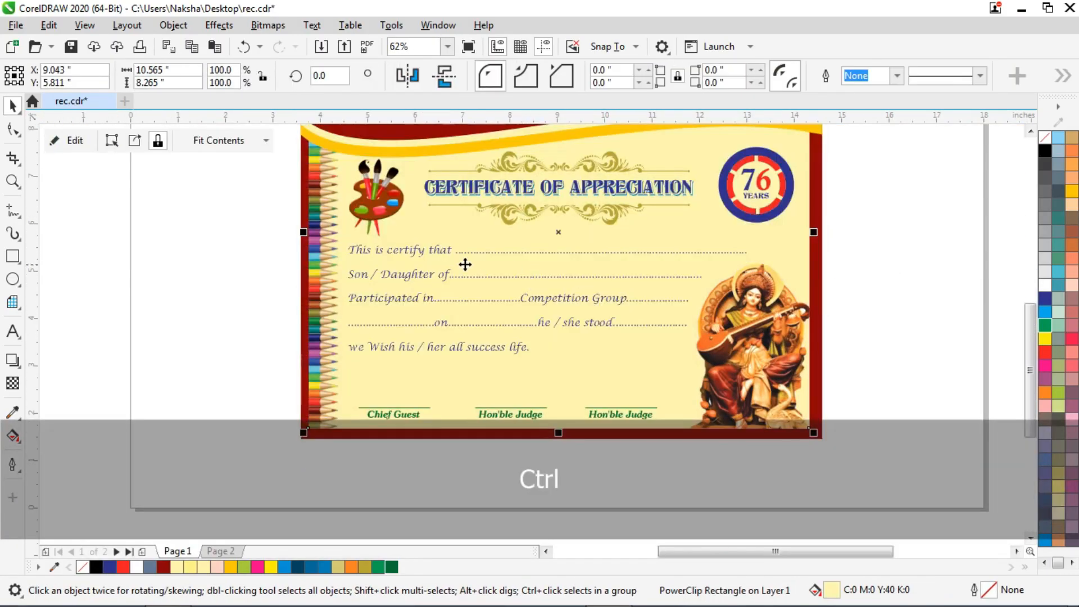
Step: Nudge the calligraphic body text down to Y 4.194 inches
{"action": "left_click", "coordinate": [439, 252]}
{"action": "key", "text": "Down"}
{"action": "key", "text": "Down"}
{"action": "key", "text": "Down"}
{"action": "key", "text": "Down"}
{"action": "key", "text": "Up"}
{"action": "key", "text": "Up"}
{"action": "key", "text": "Up"}
{"action": "key", "text": "Up"}
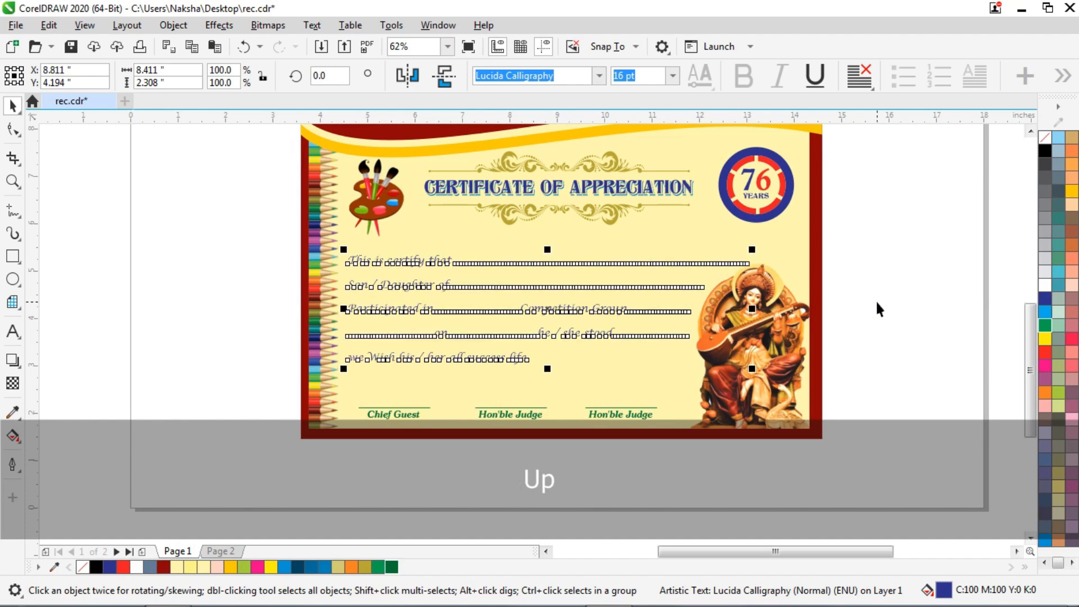
{"action": "left_click", "coordinate": [876, 299]}
Step: Nudge the palette, ornamented title and 76 Years emblem together down to Y 6.494 inches
{"action": "left_click_drag", "start_coordinate": [411, 277], "coordinate": [326, 292]}
{"action": "key", "text": "Down"}
{"action": "key", "text": "Down"}
{"action": "key", "text": "Down"}
{"action": "key", "text": "Down"}
{"action": "key", "text": "Down"}
{"action": "key", "text": "Down"}
{"action": "key", "text": "Down"}
{"action": "key", "text": "Down"}
{"action": "key", "text": "Down"}
{"action": "key", "text": "Down"}
{"action": "key", "text": "Down"}
{"action": "key", "text": "Down"}
{"action": "key", "text": "Down"}
{"action": "key", "text": "Down"}
{"action": "key", "text": "Down"}
{"action": "key", "text": "Down"}
{"action": "key", "text": "Down"}
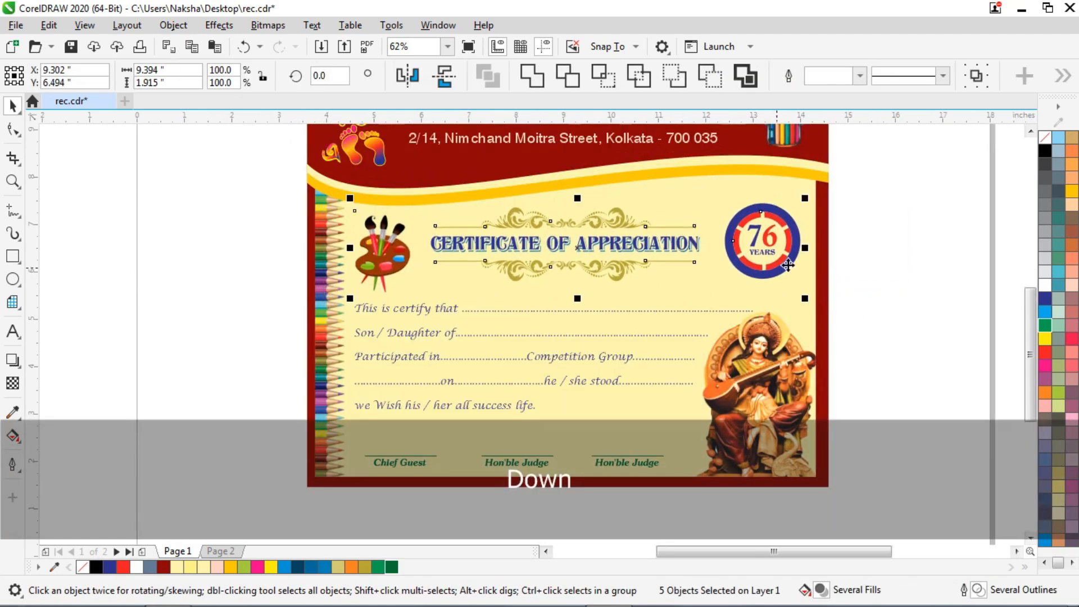
{"action": "left_click", "coordinate": [914, 230]}
Step: Nudge the artwork in the certificate's upper part down about 0.05 inch
{"action": "scroll", "coordinate": [605, 330], "scroll_direction": "down", "scroll_amount": 1}
{"action": "scroll", "coordinate": [604, 221], "scroll_direction": "up", "scroll_amount": 1}
{"action": "scroll", "coordinate": [631, 253], "scroll_direction": "down", "scroll_amount": 1}
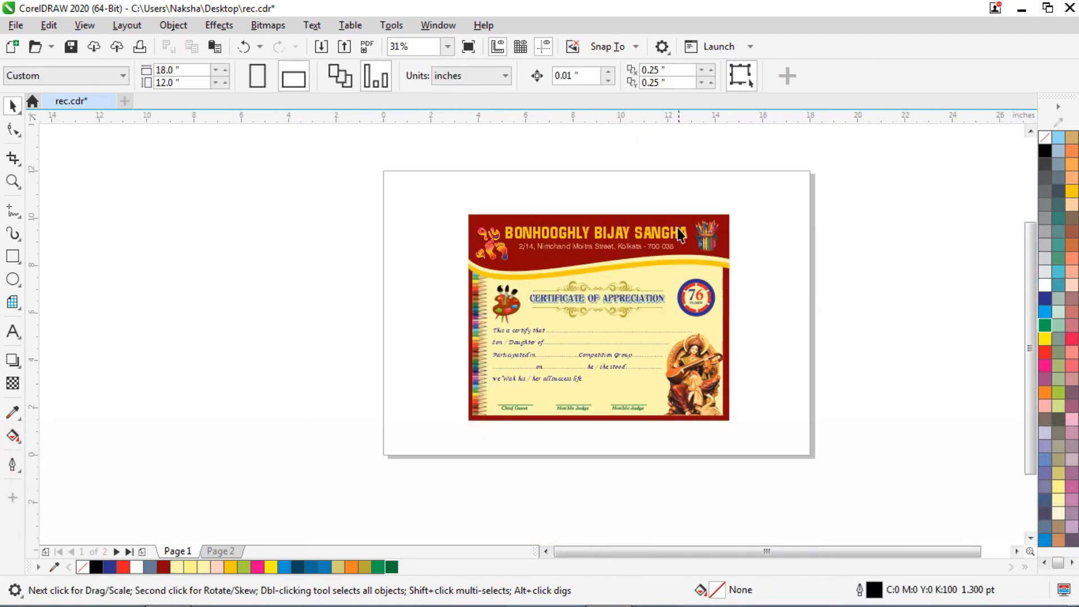
{"action": "scroll", "coordinate": [673, 236], "scroll_direction": "up", "scroll_amount": 1}
{"action": "left_click_drag", "start_coordinate": [689, 283], "coordinate": [691, 284]}
{"action": "key", "text": "Down"}
{"action": "key", "text": "Down"}
{"action": "key", "text": "Down"}
{"action": "key", "text": "Down"}
{"action": "key", "text": "Down"}
{"action": "left_click", "coordinate": [838, 236]}
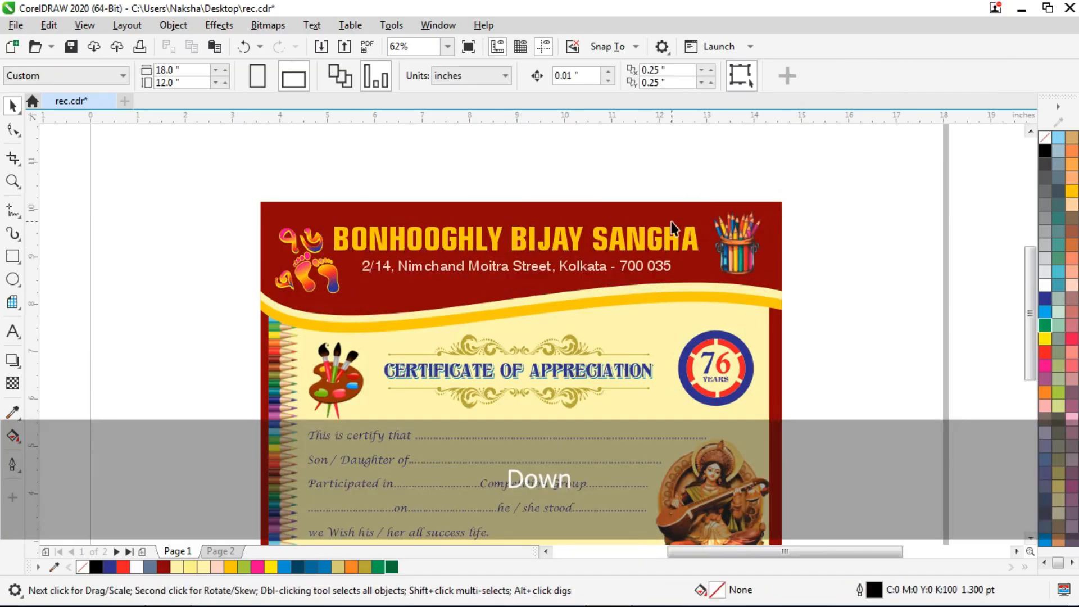
Step: Add a few dots to the blanks after "Son / Daughter of", "Competition Group" and "he / she stood", ending just before the goddess image
{"action": "scroll", "coordinate": [674, 228], "scroll_direction": "down", "scroll_amount": 1}
{"action": "scroll", "coordinate": [643, 391], "scroll_direction": "up", "scroll_amount": 1}
{"action": "scroll", "coordinate": [645, 309], "scroll_direction": "up", "scroll_amount": 1}
{"action": "key", "text": "F8"}
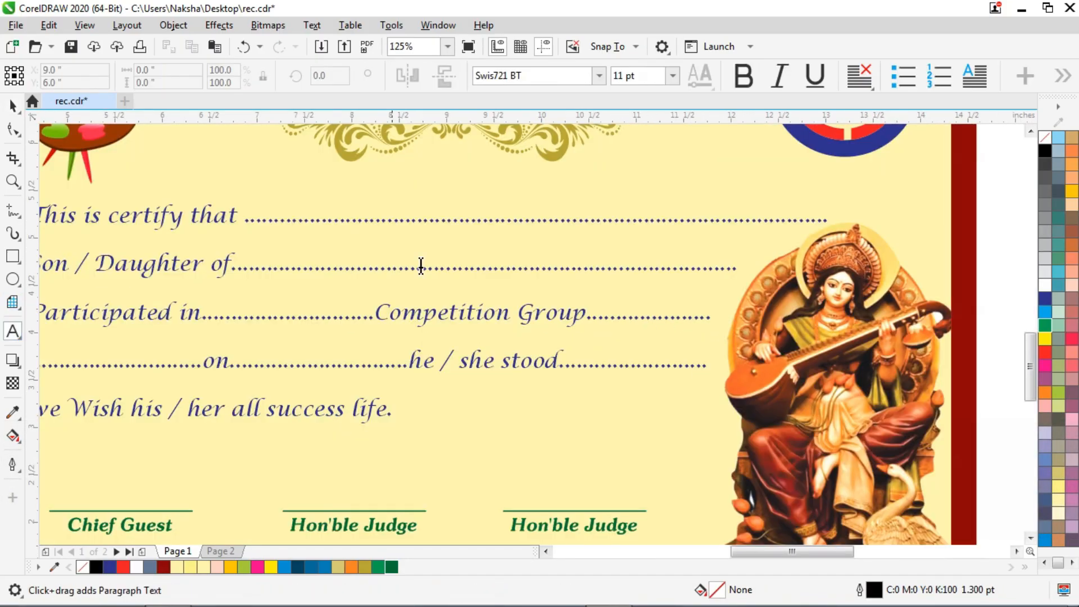
{"action": "left_click", "coordinate": [421, 267]}
{"action": "key", "text": "Delete"}
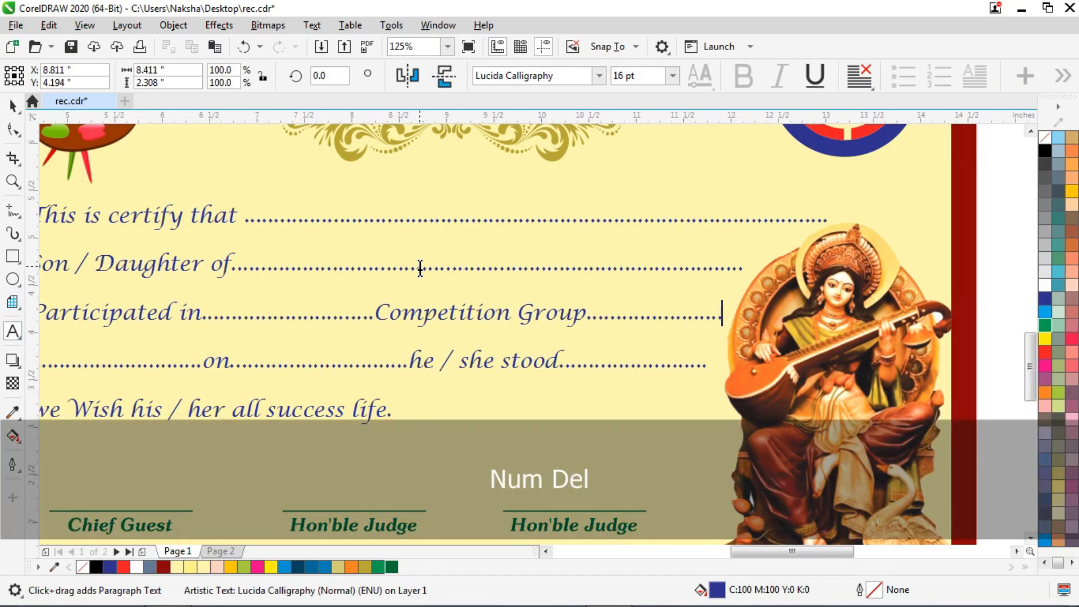
{"action": "scroll", "coordinate": [420, 267], "scroll_direction": "down", "scroll_amount": 1}
{"action": "left_click", "coordinate": [13, 105]}
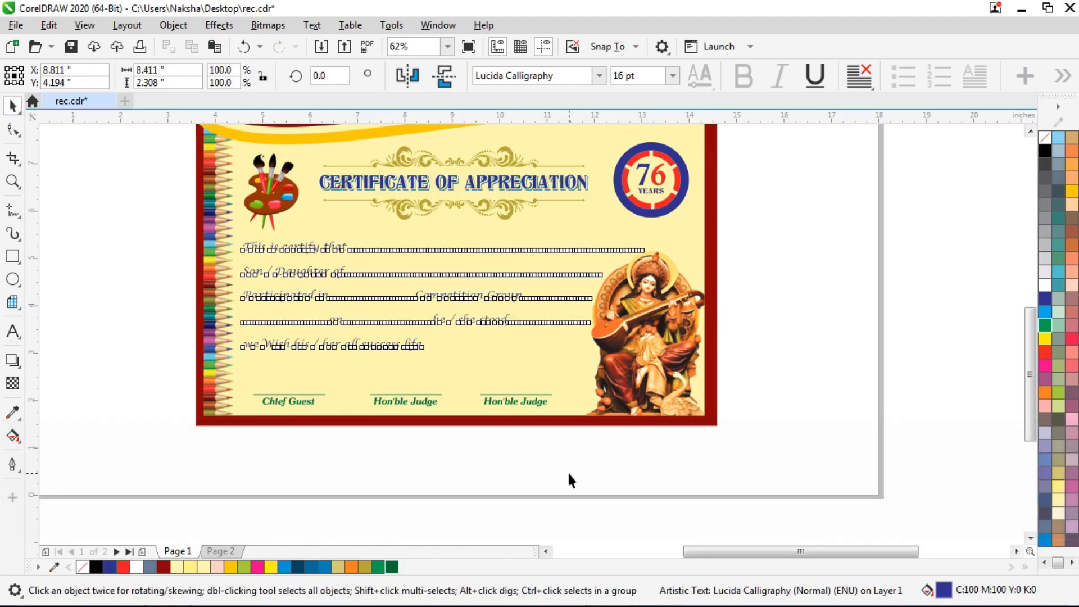
Step: Raise the three signature lines and their labels together to Y 2.102 inches
{"action": "left_click_drag", "start_coordinate": [568, 475], "coordinate": [247, 374]}
{"action": "key", "text": "Up"}
{"action": "key", "text": "Up"}
{"action": "key", "text": "Up"}
{"action": "key", "text": "Up"}
{"action": "key", "text": "Up"}
{"action": "key", "text": "Up"}
{"action": "key", "text": "Up"}
{"action": "key", "text": "Up"}
{"action": "key", "text": "Up"}
{"action": "key", "text": "Up"}
{"action": "key", "text": "Up"}
{"action": "key", "text": "Up"}
{"action": "key", "text": "Up"}
{"action": "key", "text": "Up"}
{"action": "left_click", "coordinate": [598, 461]}
{"action": "left_click_drag", "start_coordinate": [599, 462], "coordinate": [245, 371]}
{"action": "key", "text": "Down"}
{"action": "key", "text": "Down"}
{"action": "key", "text": "Down"}
{"action": "key", "text": "Down"}
{"action": "key", "text": "Down"}
{"action": "key", "text": "Down"}
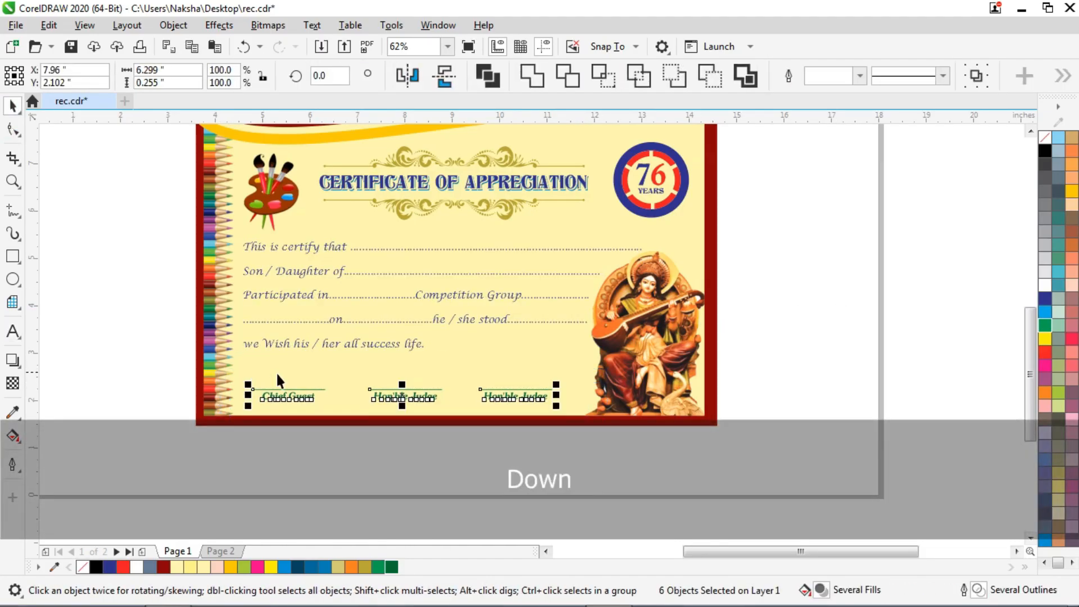
Step: Deselect the signature lines and save the certificate document
{"action": "left_click", "coordinate": [731, 419]}
{"action": "scroll", "coordinate": [677, 342], "scroll_direction": "down", "scroll_amount": 1}
{"action": "scroll", "coordinate": [612, 217], "scroll_direction": "up", "scroll_amount": 1}
{"action": "scroll", "coordinate": [679, 238], "scroll_direction": "down", "scroll_amount": 1}
{"action": "key", "text": "ctrl+s"}
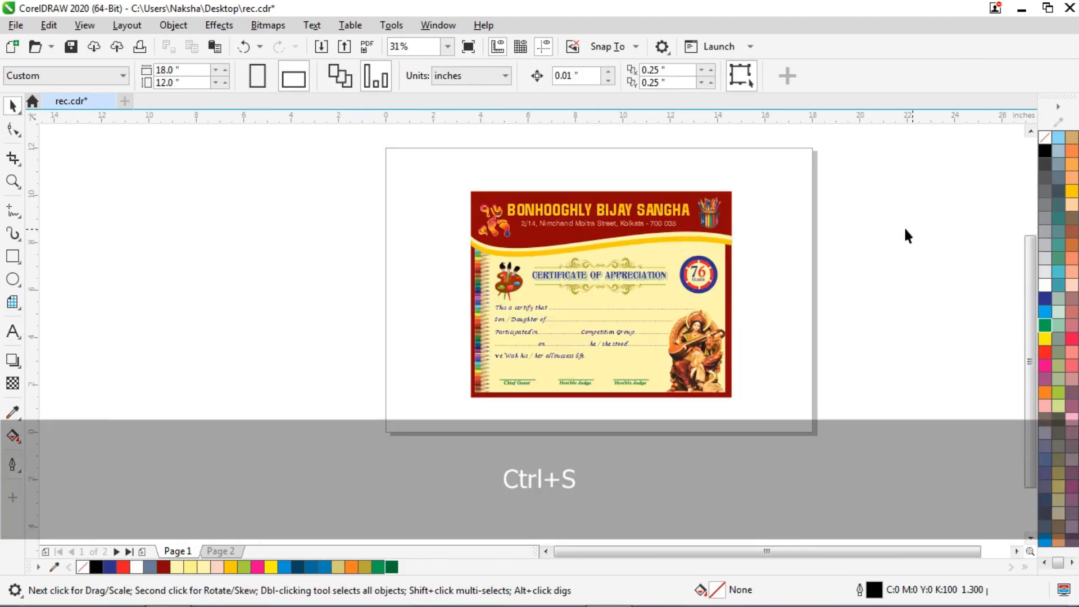
Step: Import 1-removebg-preview.png over the certificate and scale it about its centre to 70.7%, about 6.013 by 3.439 inches
{"action": "scroll", "coordinate": [645, 326], "scroll_direction": "up", "scroll_amount": 1}
{"action": "key", "text": "ctrl+i"}
{"action": "double_click", "coordinate": [613, 180]}
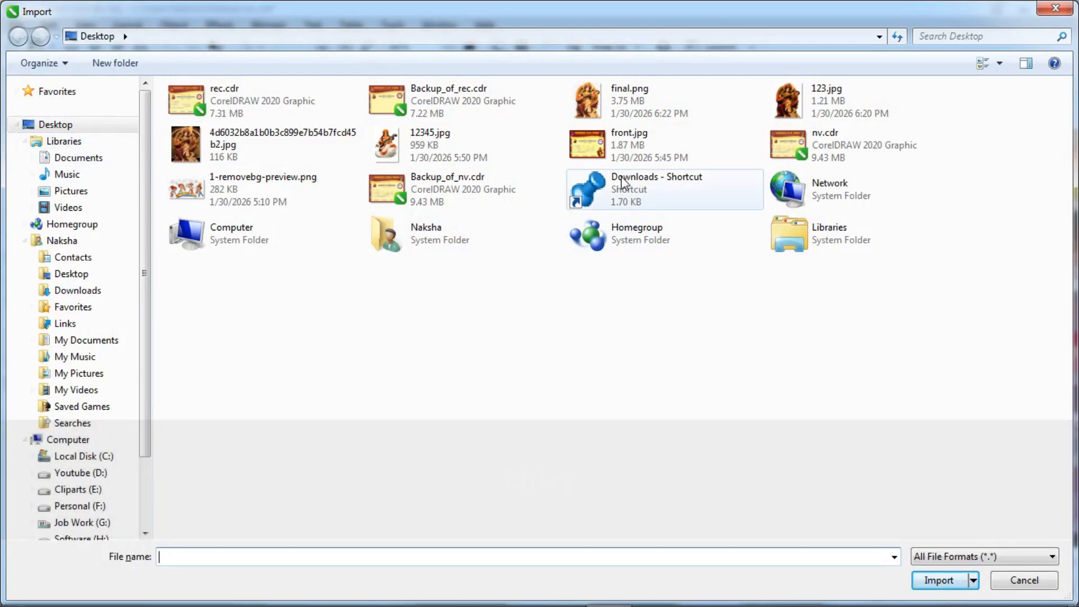
{"action": "double_click", "coordinate": [194, 138]}
{"action": "key", "text": "shift"}
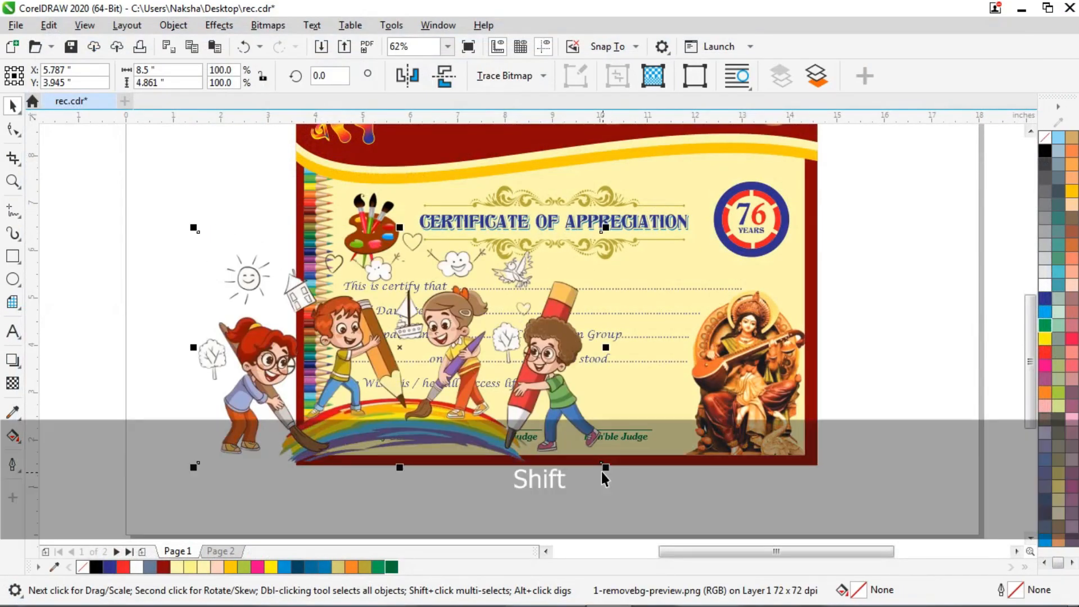
{"action": "left_click_drag", "start_coordinate": [606, 445], "coordinate": [545, 432]}
{"action": "scroll", "coordinate": [357, 432], "scroll_direction": "up", "scroll_amount": 1}
Step: Give the children image a uniform transparency of 87 and convert it to a 300 dpi CMYK bitmap with a transparent background
{"action": "left_click", "coordinate": [13, 383]}
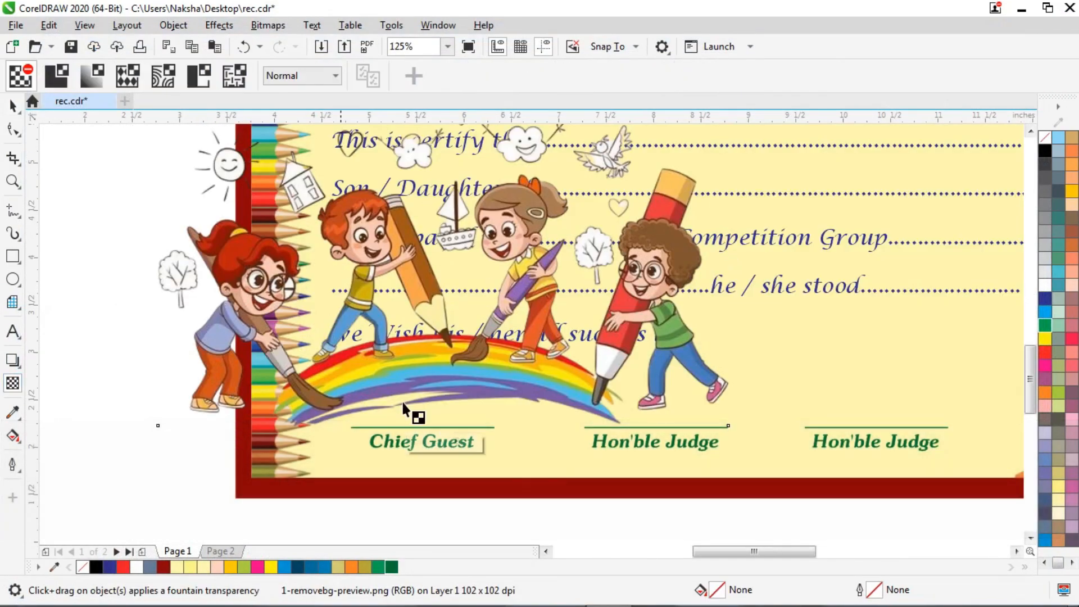
{"action": "left_click", "coordinate": [440, 448]}
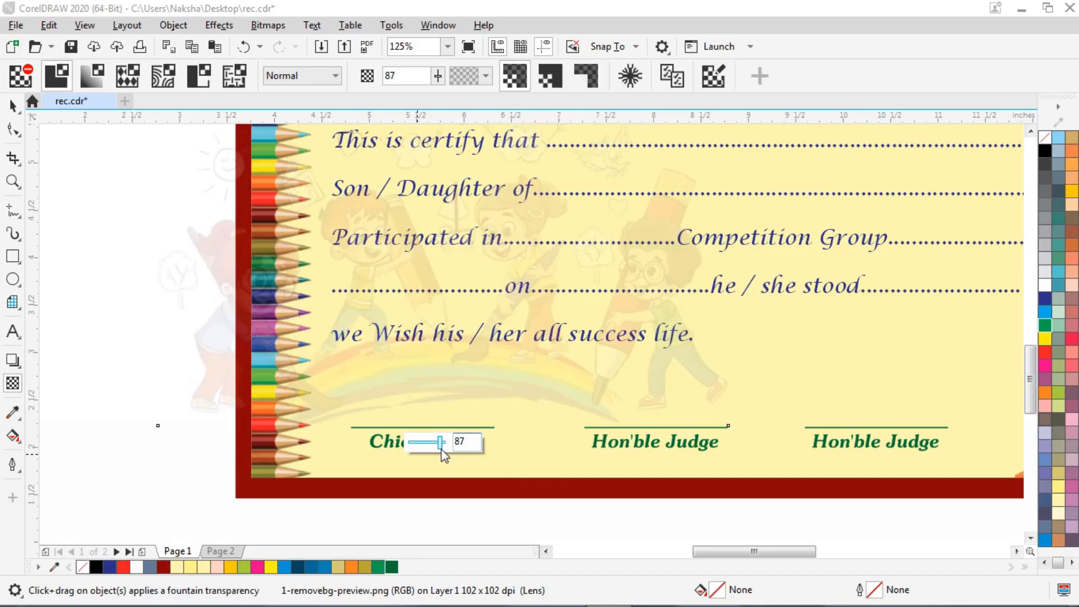
{"action": "left_click", "coordinate": [13, 105]}
{"action": "left_click", "coordinate": [269, 25]}
{"action": "left_click", "coordinate": [287, 41]}
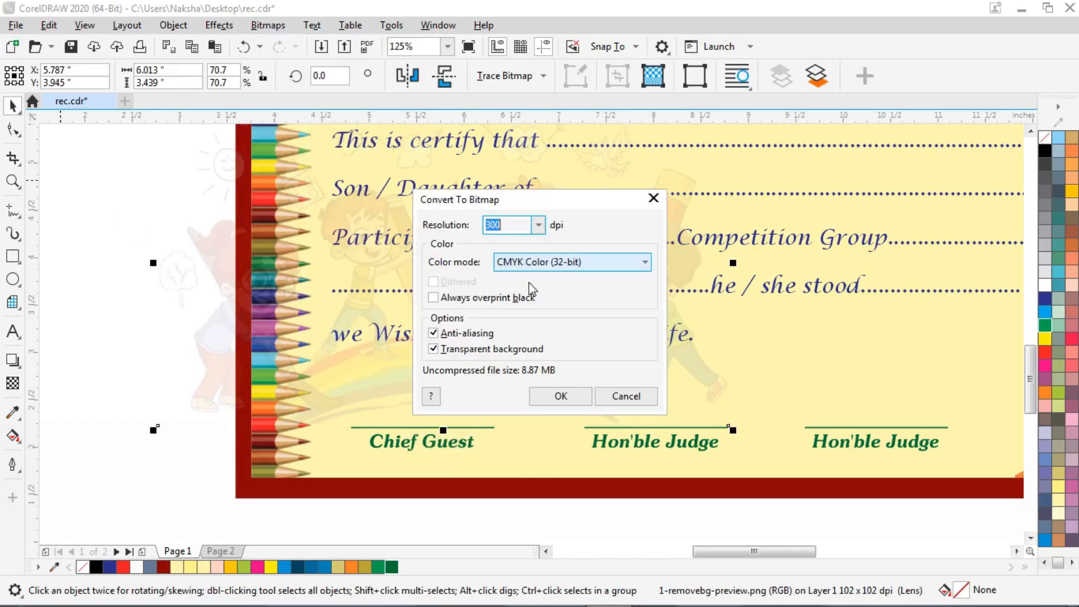
{"action": "left_click", "coordinate": [561, 395]}
Step: Move the faded children image behind the body text, placing it at X 8.863, Y 4.218 inches
{"action": "scroll", "coordinate": [328, 381], "scroll_direction": "down", "scroll_amount": 1}
{"action": "scroll", "coordinate": [527, 316], "scroll_direction": "up", "scroll_amount": 1}
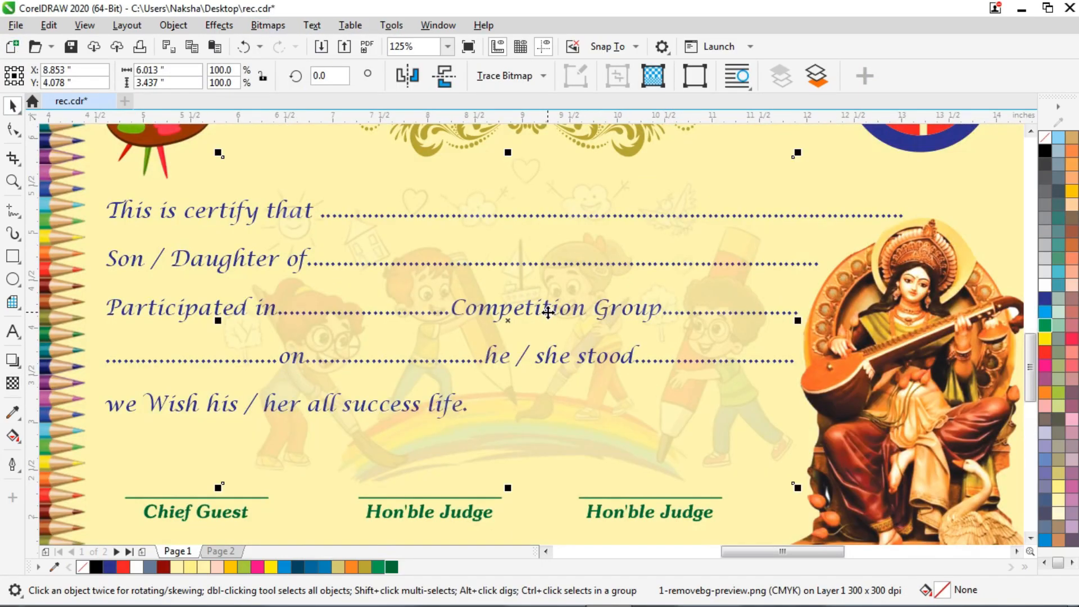
{"action": "scroll", "coordinate": [562, 296], "scroll_direction": "down", "scroll_amount": 1}
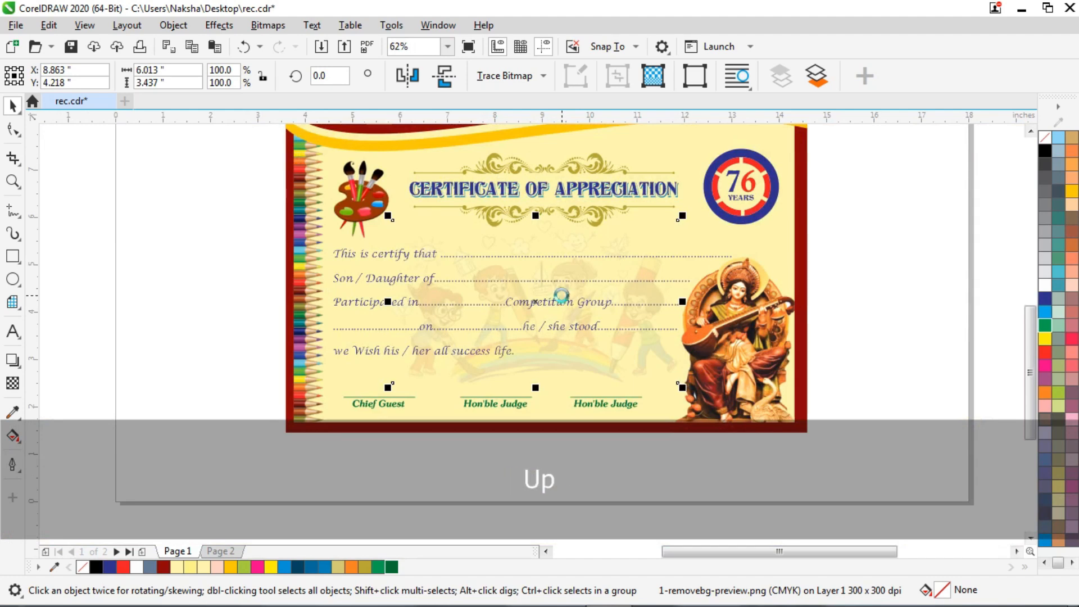
{"action": "key", "text": "Up"}
Step: Undo the last change to the dotted body text
{"action": "left_click", "coordinate": [201, 282]}
{"action": "key", "text": "ctrl+z"}
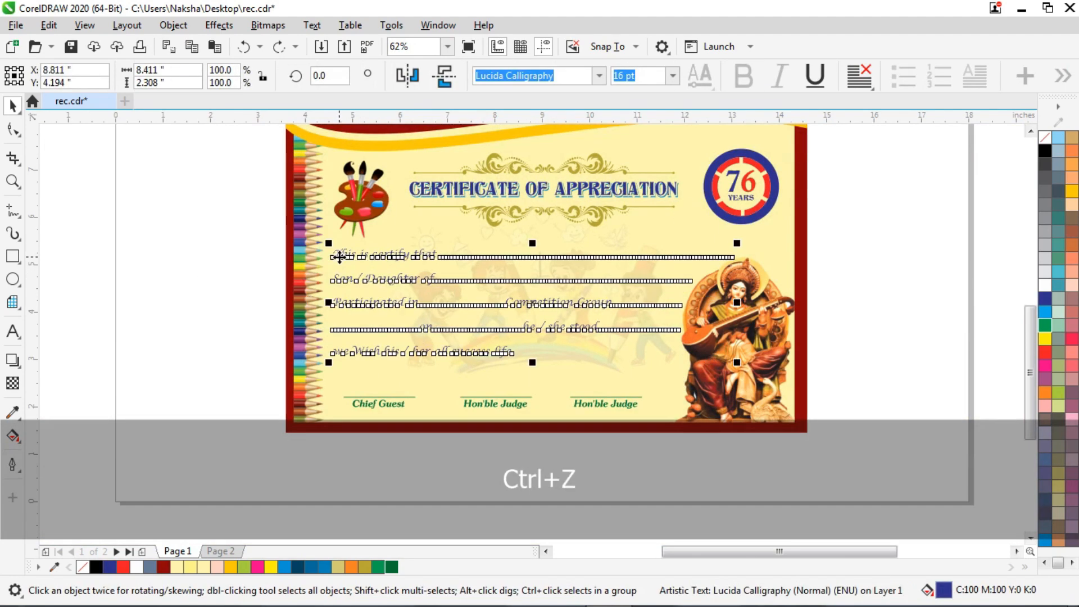
{"action": "scroll", "coordinate": [528, 227], "scroll_direction": "up", "scroll_amount": 2}
{"action": "scroll", "coordinate": [419, 274], "scroll_direction": "down", "scroll_amount": 2}
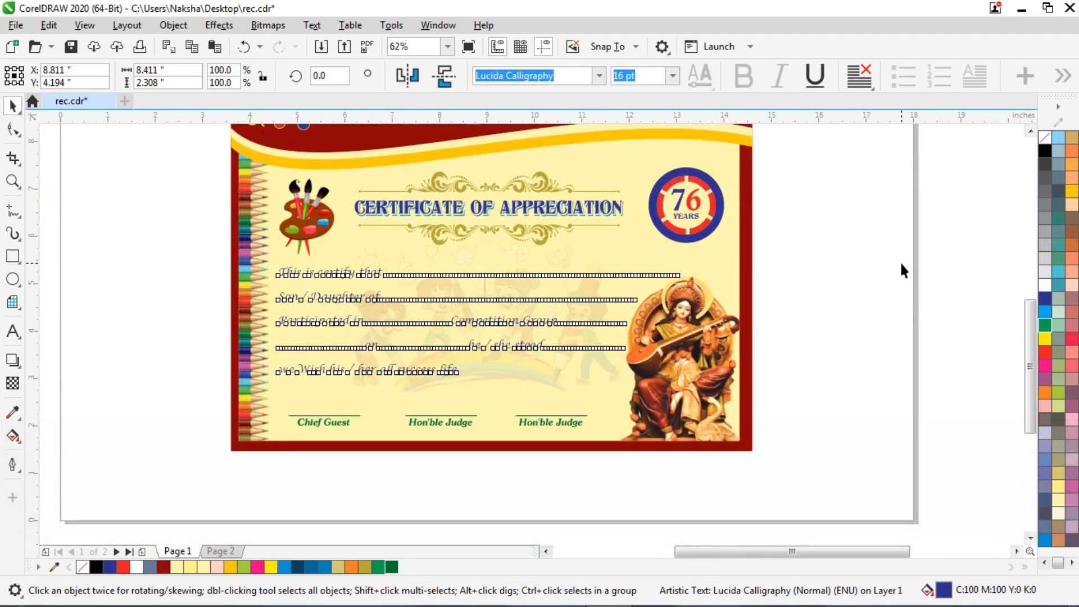
Step: Save the document and switch the page to portrait orientation, 12 by 18 inches
{"action": "left_click", "coordinate": [900, 262]}
{"action": "key", "text": "ctrl+s"}
{"action": "scroll", "coordinate": [522, 299], "scroll_direction": "down", "scroll_amount": 1}
{"action": "scroll", "coordinate": [375, 251], "scroll_direction": "down", "scroll_amount": 1}
{"action": "left_click", "coordinate": [257, 76]}
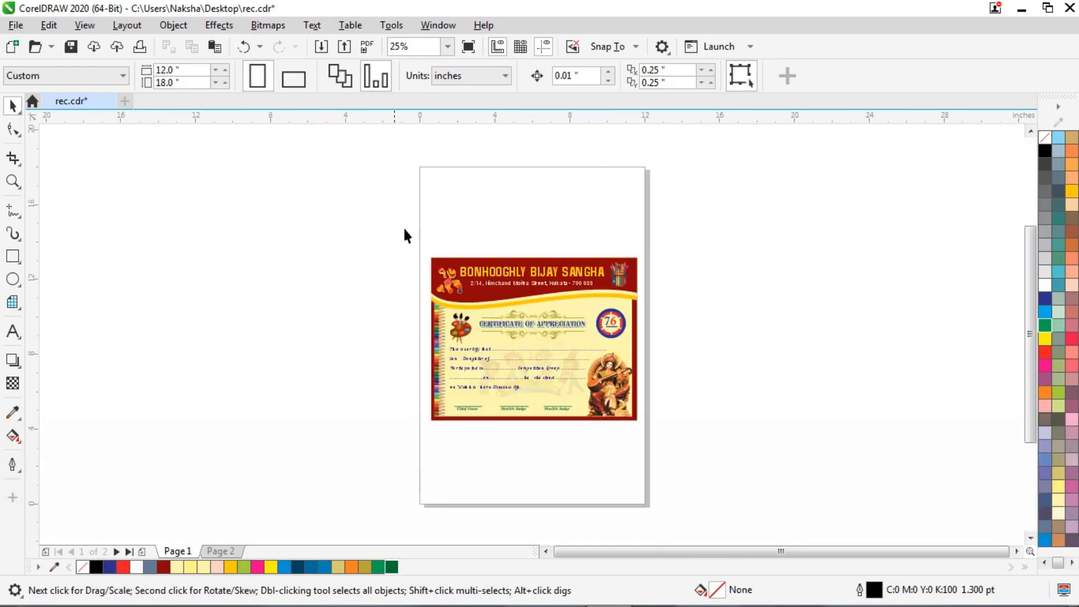
Step: Group all the certificate's objects and move the group to the page's upper half at X 6.009, Y 13.228 inches
{"action": "left_click_drag", "start_coordinate": [404, 228], "coordinate": [785, 480]}
{"action": "key", "text": "ctrl+g"}
{"action": "scroll", "coordinate": [606, 208], "scroll_direction": "up", "scroll_amount": 1}
{"action": "left_click_drag", "start_coordinate": [418, 346], "coordinate": [494, 231]}
{"action": "scroll", "coordinate": [493, 231], "scroll_direction": "down", "scroll_amount": 1}
Step: Make one copy of the certificate group at a relative Y offset of -8.7 inches and nudge it down to Y 4.508 inches
{"action": "key", "text": "alt+F7"}
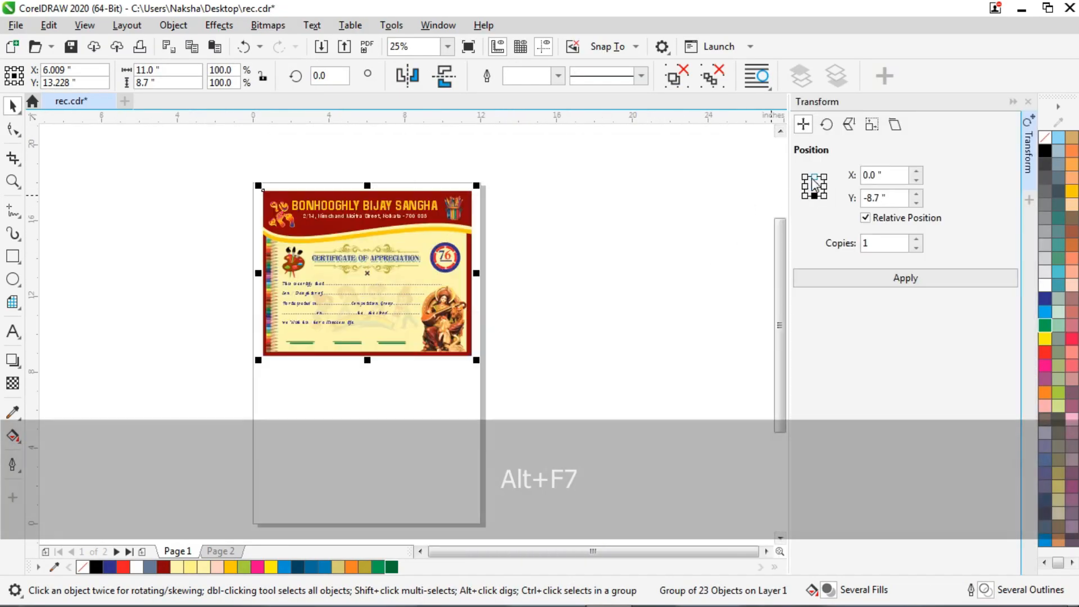
{"action": "left_click", "coordinate": [898, 279]}
{"action": "key", "text": "Down"}
{"action": "scroll", "coordinate": [428, 358], "scroll_direction": "down", "scroll_amount": 2}
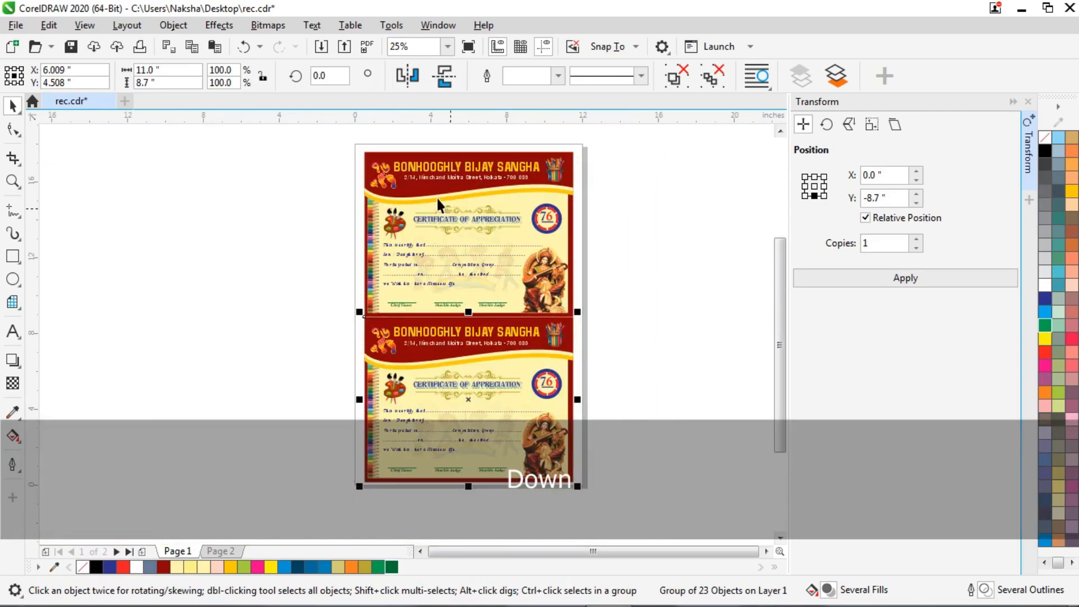
Step: Group the two certificates and centre the group on the page
{"action": "left_click_drag", "start_coordinate": [340, 132], "coordinate": [627, 504]}
{"action": "key", "text": "ctrl+g"}
{"action": "key", "text": "p"}
{"action": "left_click", "coordinate": [1029, 103]}
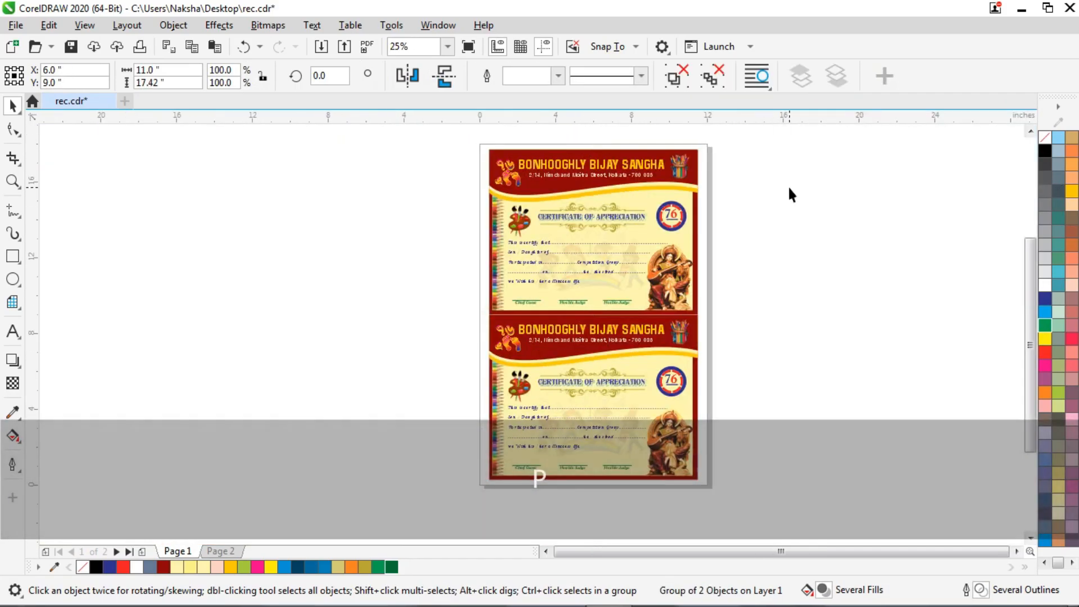
{"action": "left_click", "coordinate": [789, 190]}
{"action": "scroll", "coordinate": [682, 314], "scroll_direction": "up", "scroll_amount": 3}
{"action": "scroll", "coordinate": [725, 340], "scroll_direction": "down", "scroll_amount": 3}
{"action": "scroll", "coordinate": [649, 240], "scroll_direction": "up", "scroll_amount": 1}
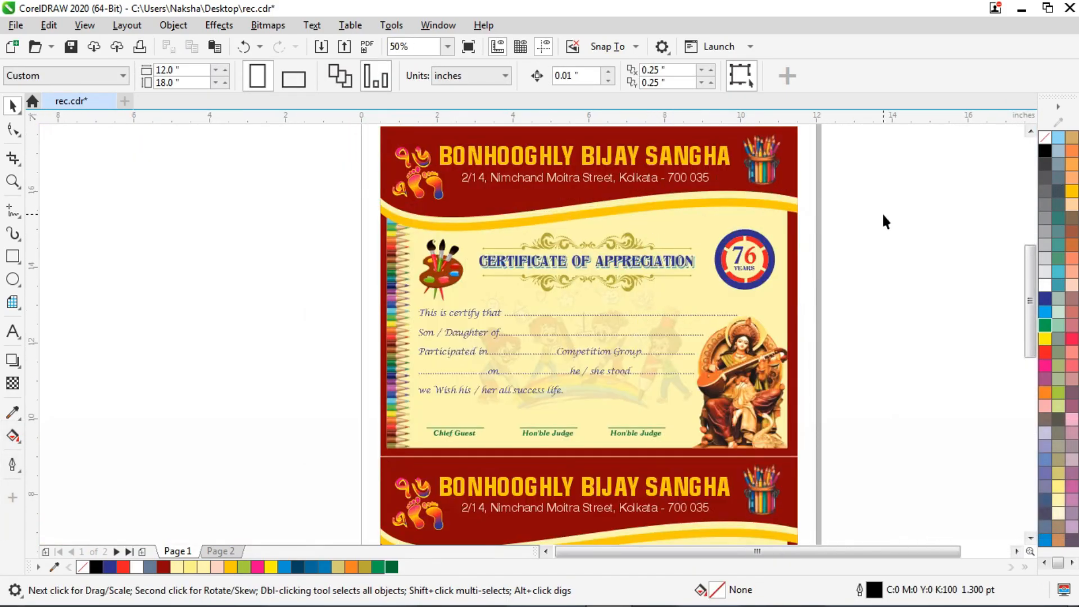